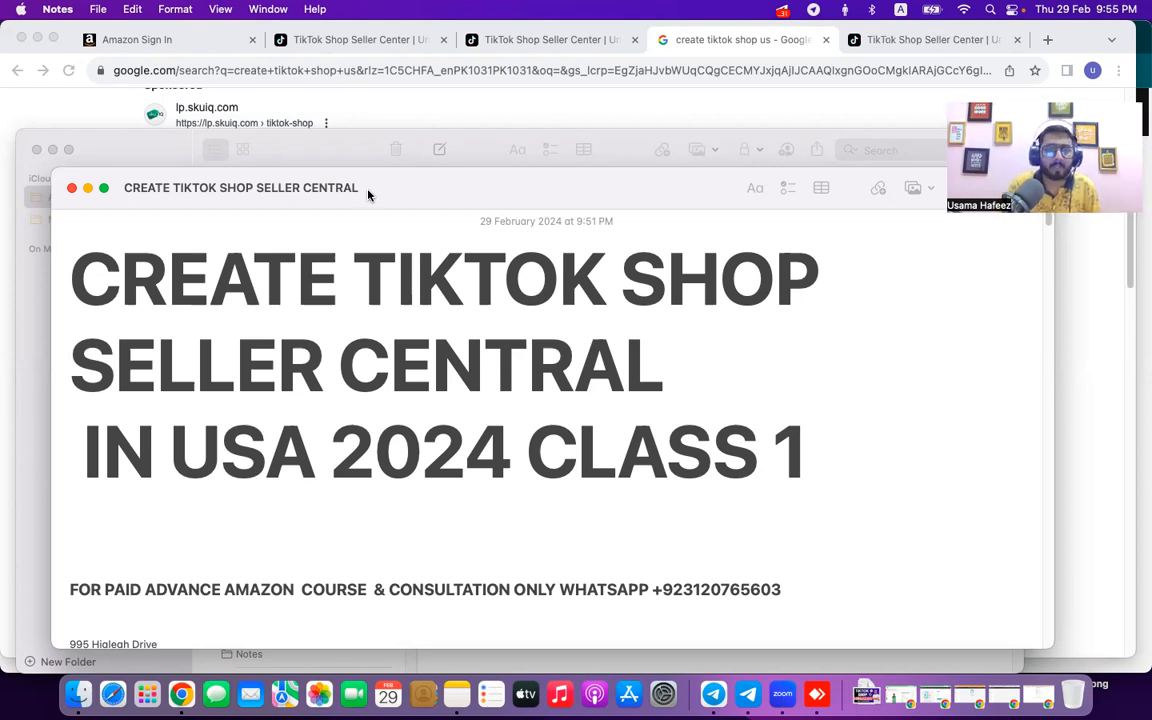
Close the Notes library window and nudge the CREATE TIKTOK SHOP SELLER CENTRAL note slightly higher.
click(36, 149)
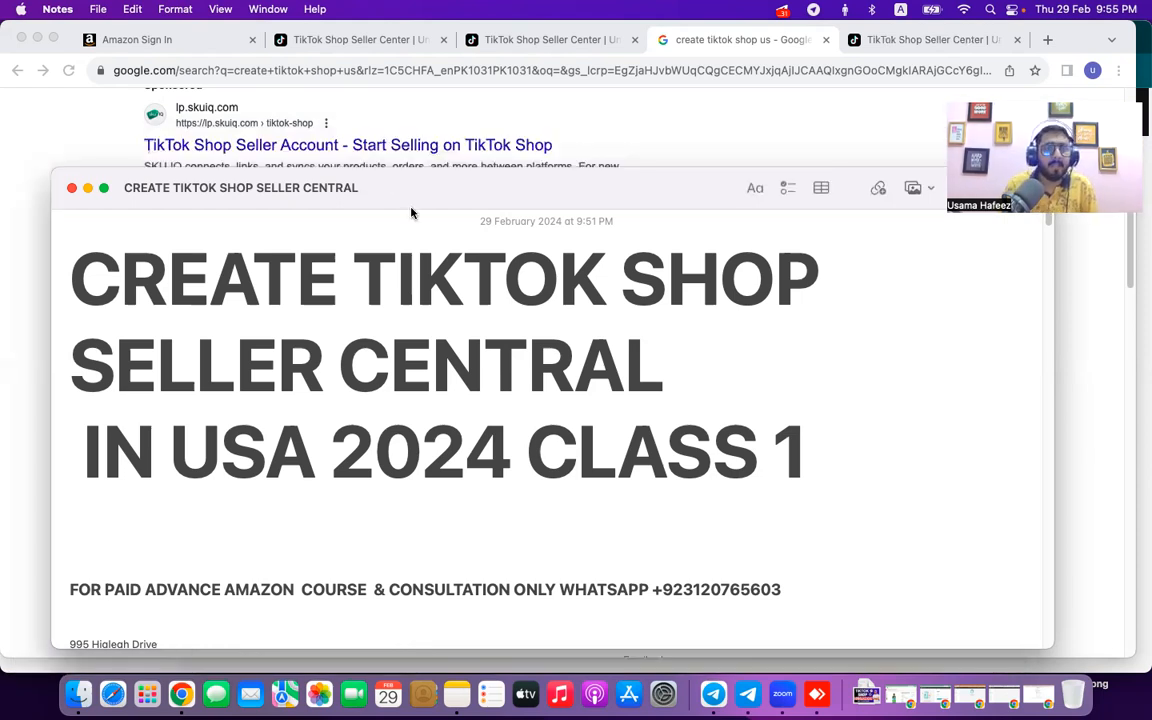
drag(412, 200, 412, 196)
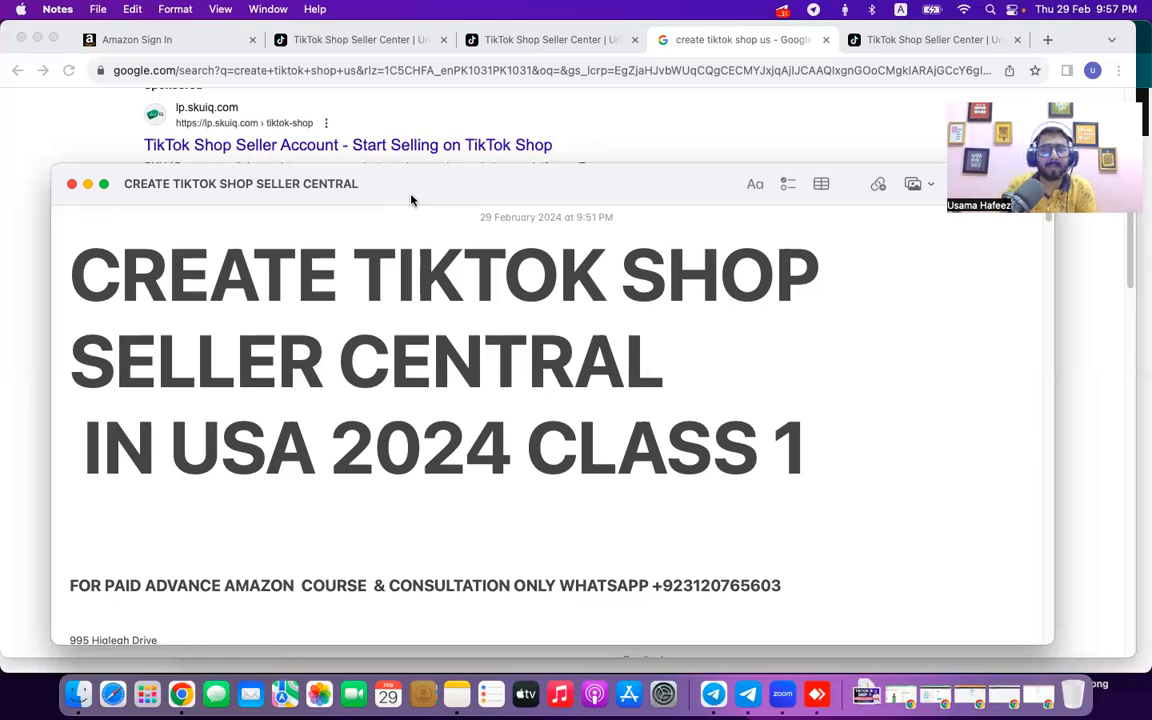
Scroll through the Google results for creating a US TikTok shop, then switch to the Seller Center tab.
click(192, 128)
scroll(257, 175, up, 5)
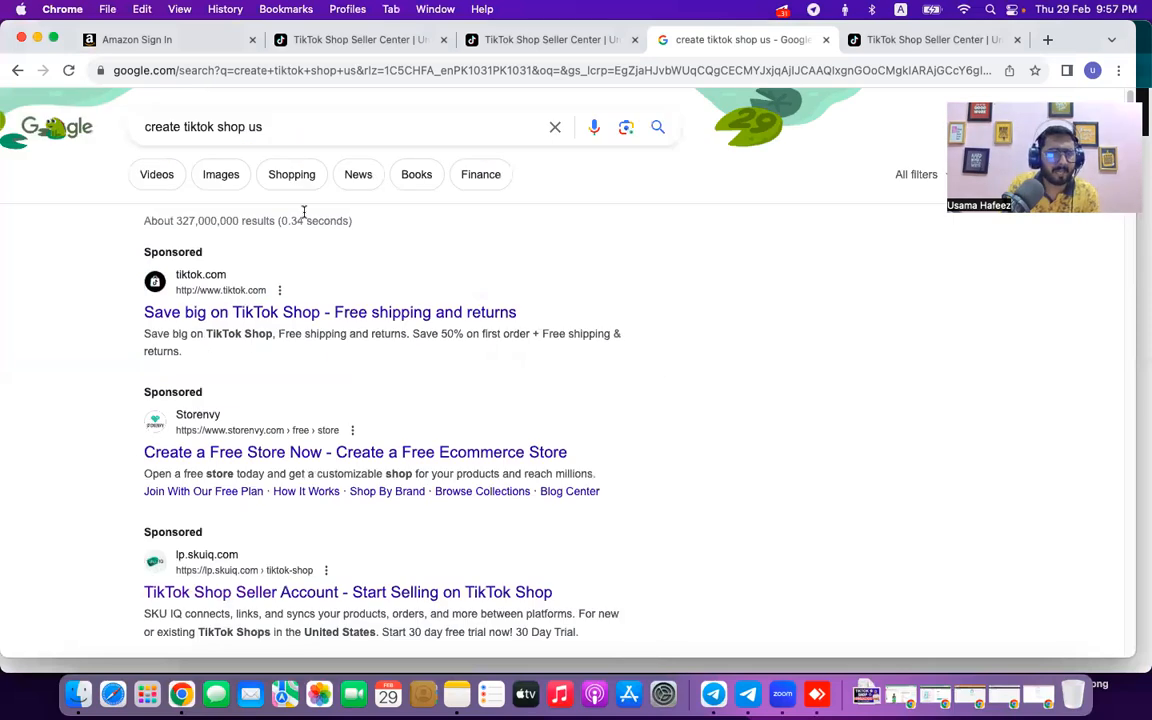
scroll(342, 316, down, 2)
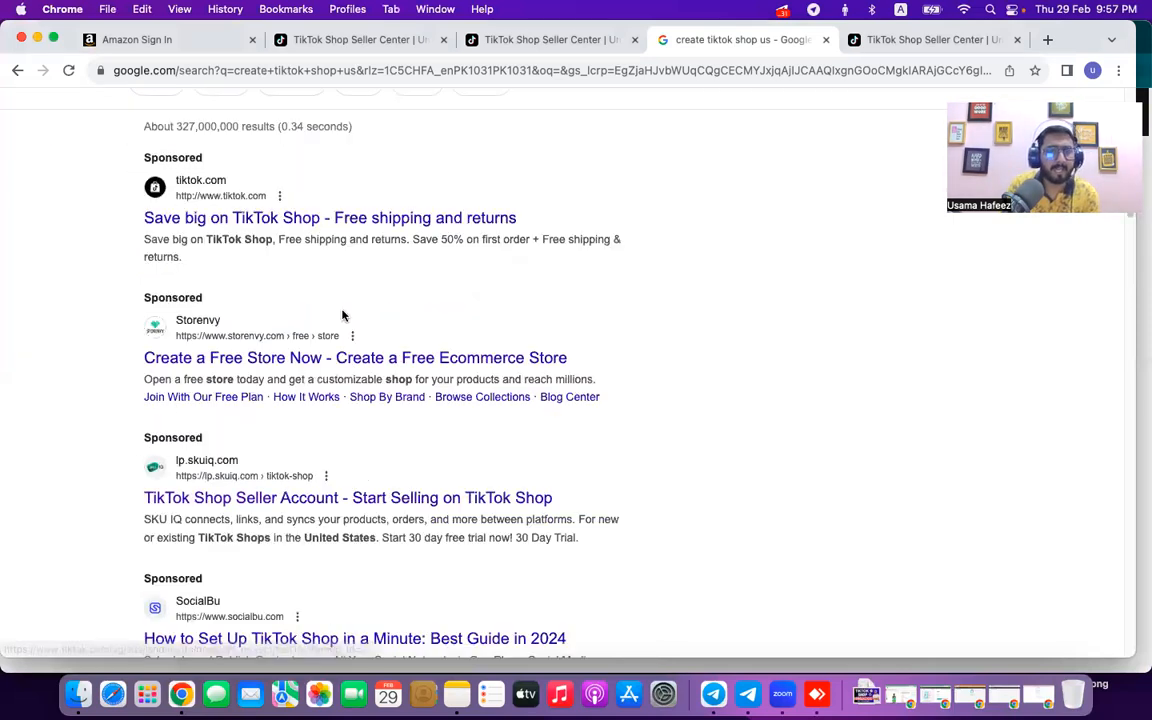
scroll(342, 316, down, 5)
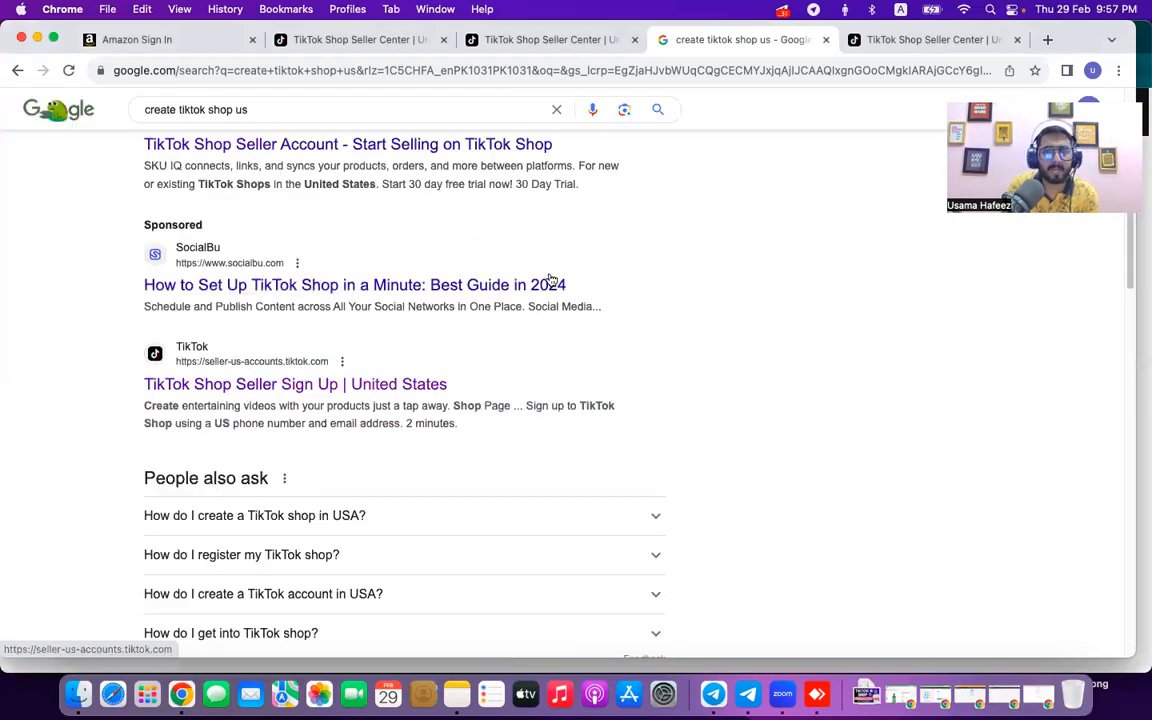
key(ctrl+Tab)
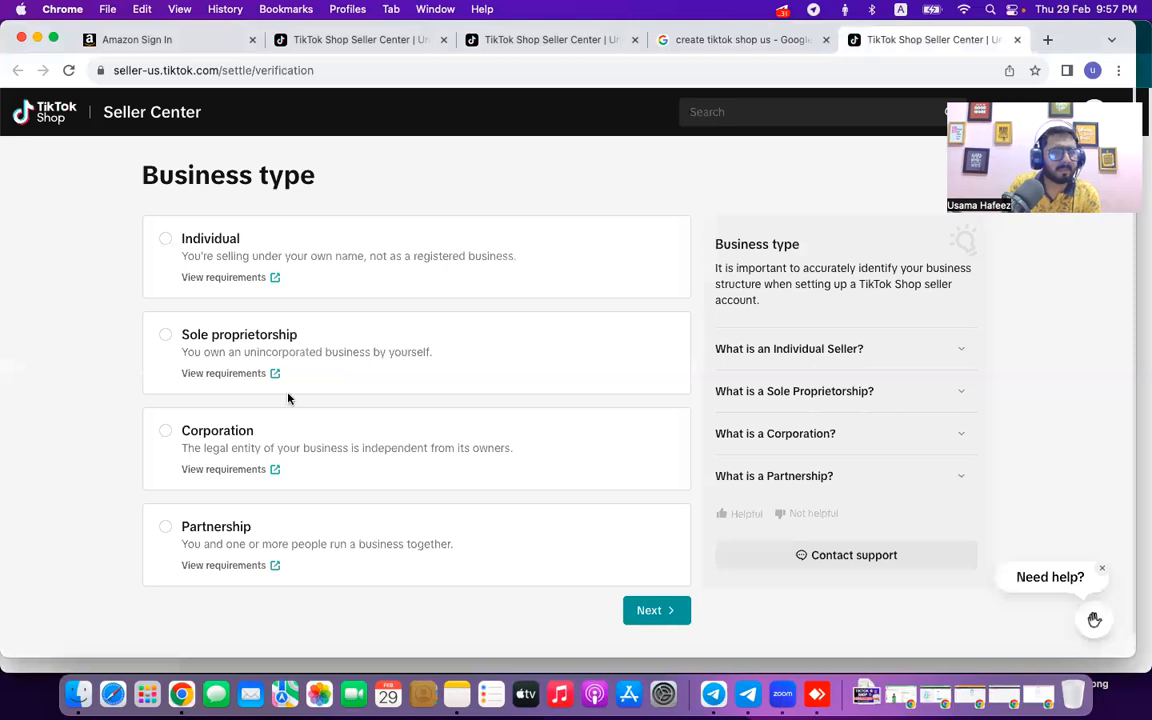
Review the Partnership, Corporation and Sole proprietorship requirements, then select Partnership as the business type.
click(226, 566)
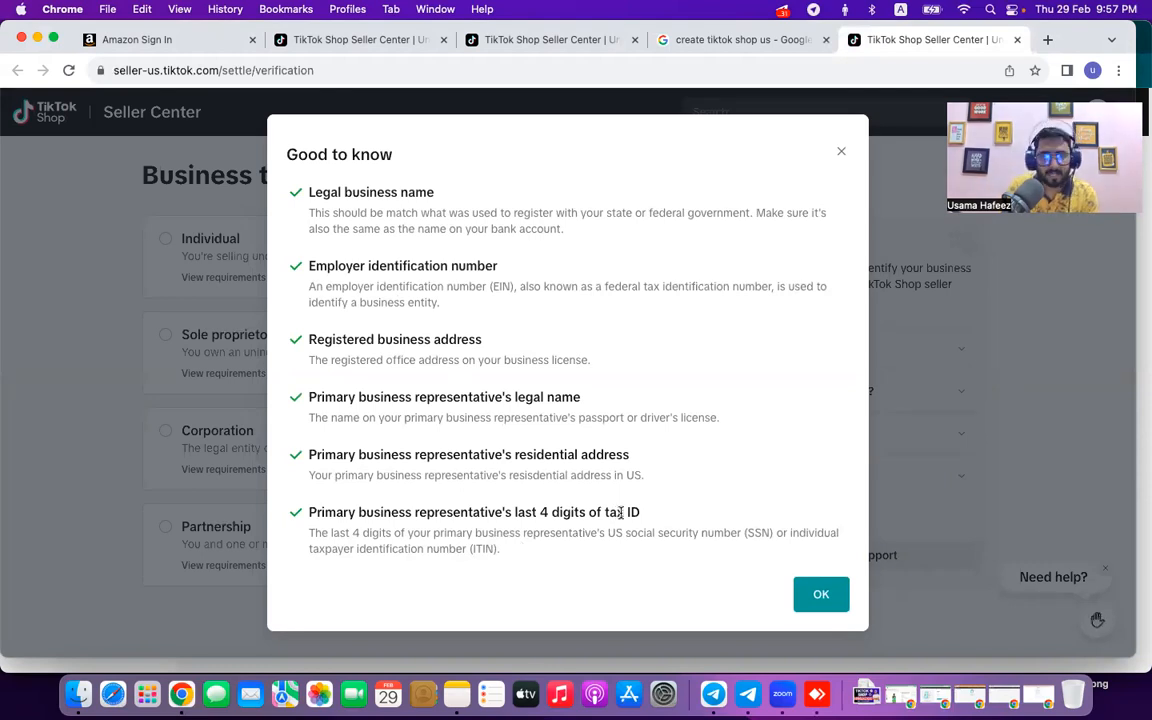
click(90, 509)
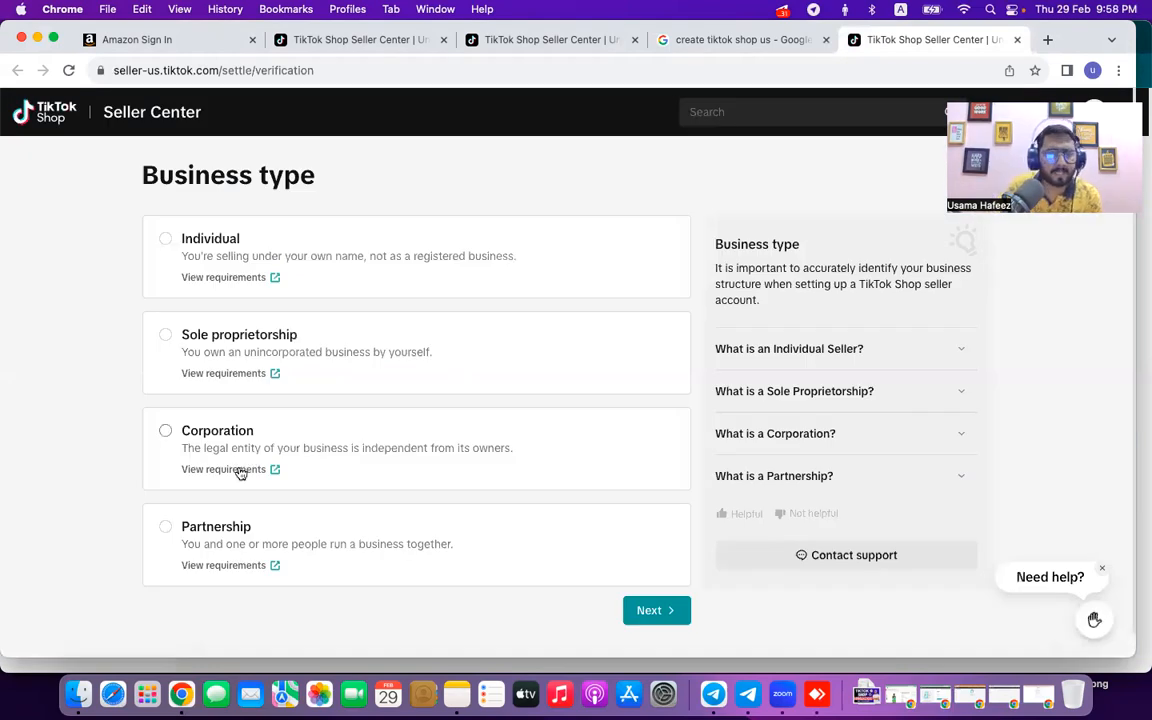
click(278, 471)
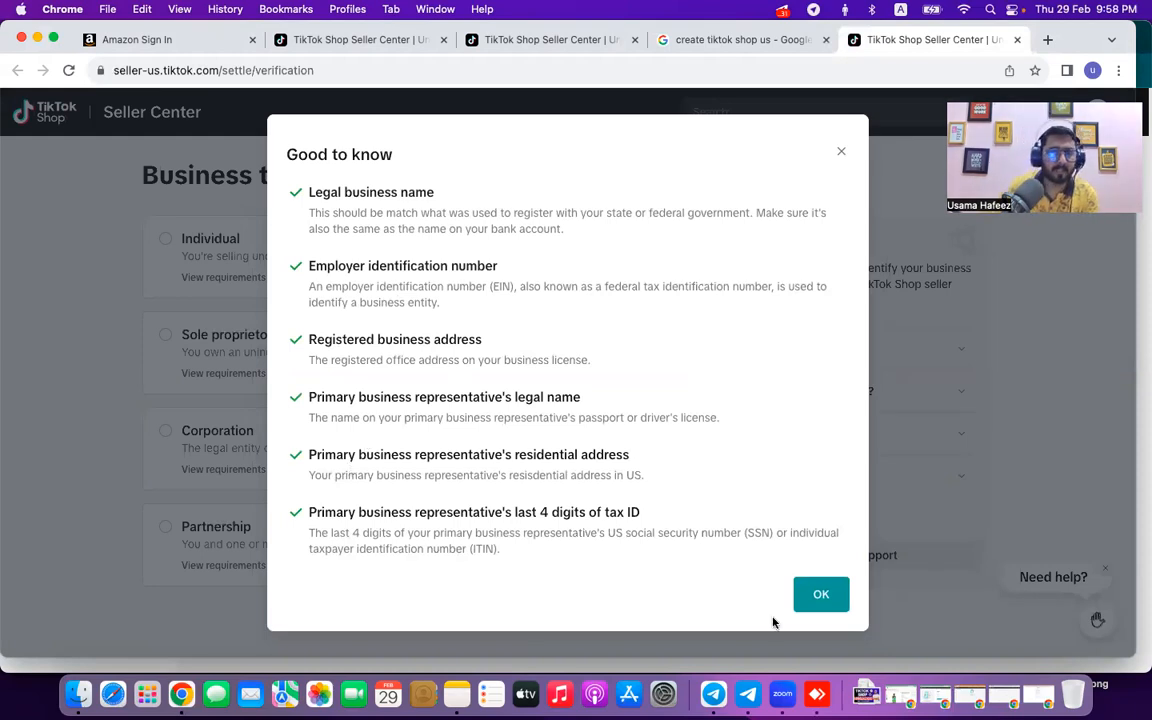
click(821, 602)
click(224, 375)
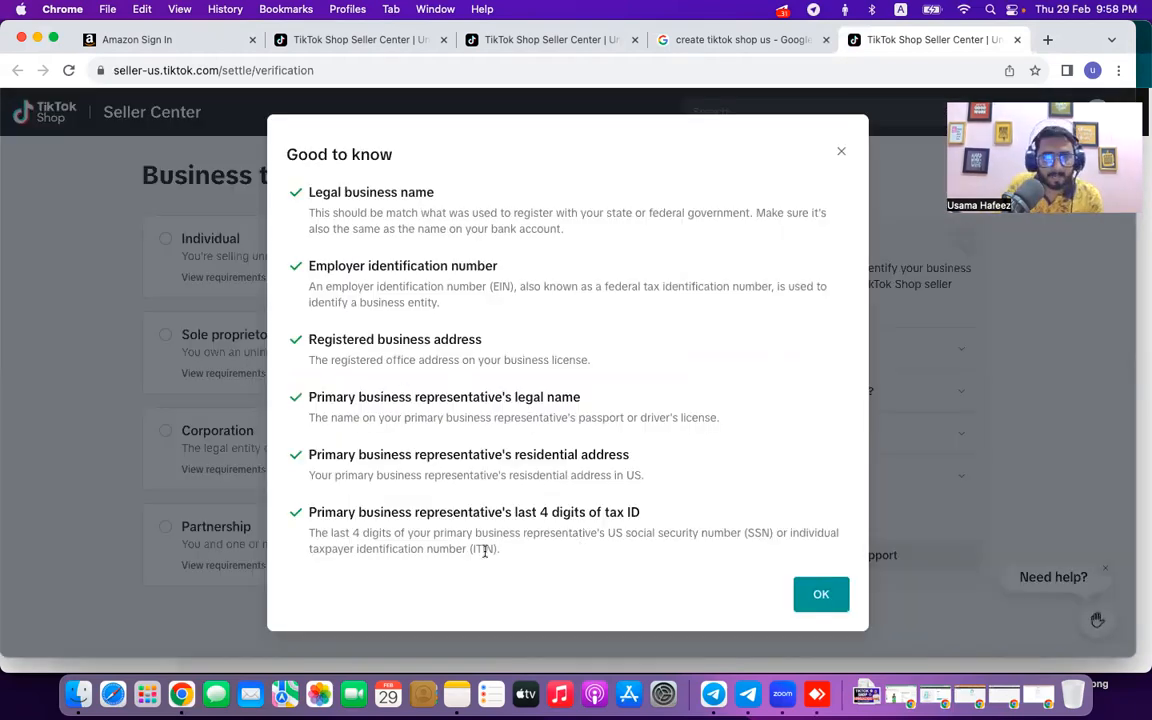
double_click(490, 548)
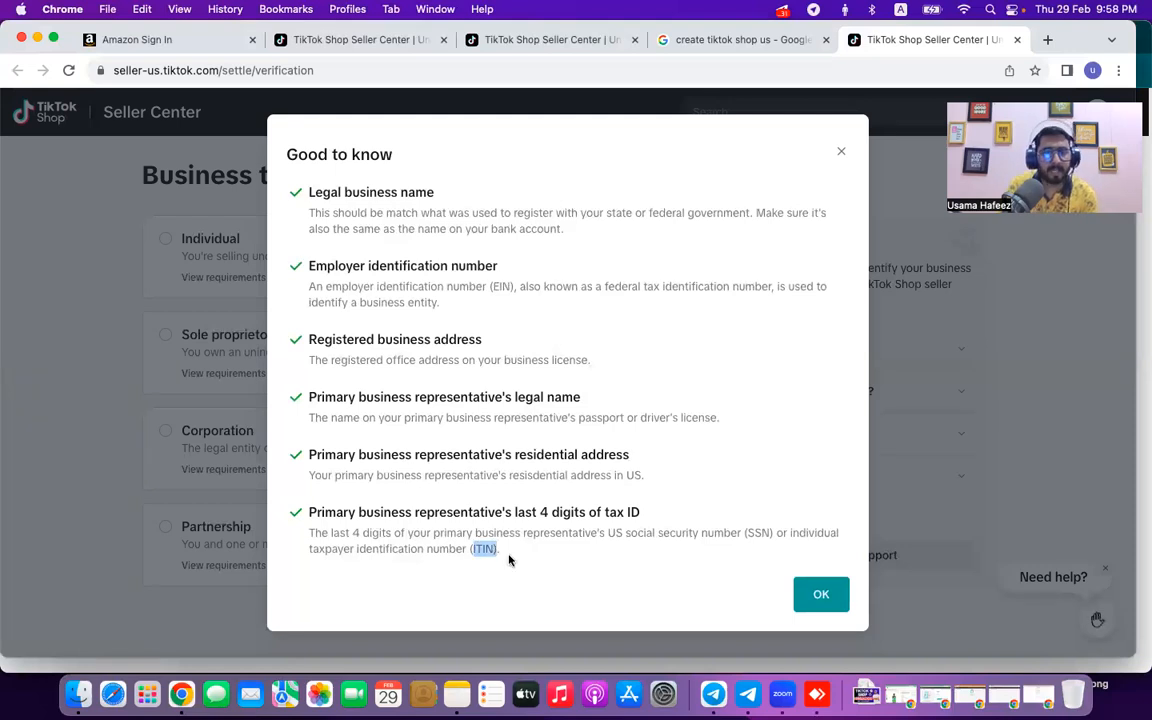
click(744, 584)
click(246, 480)
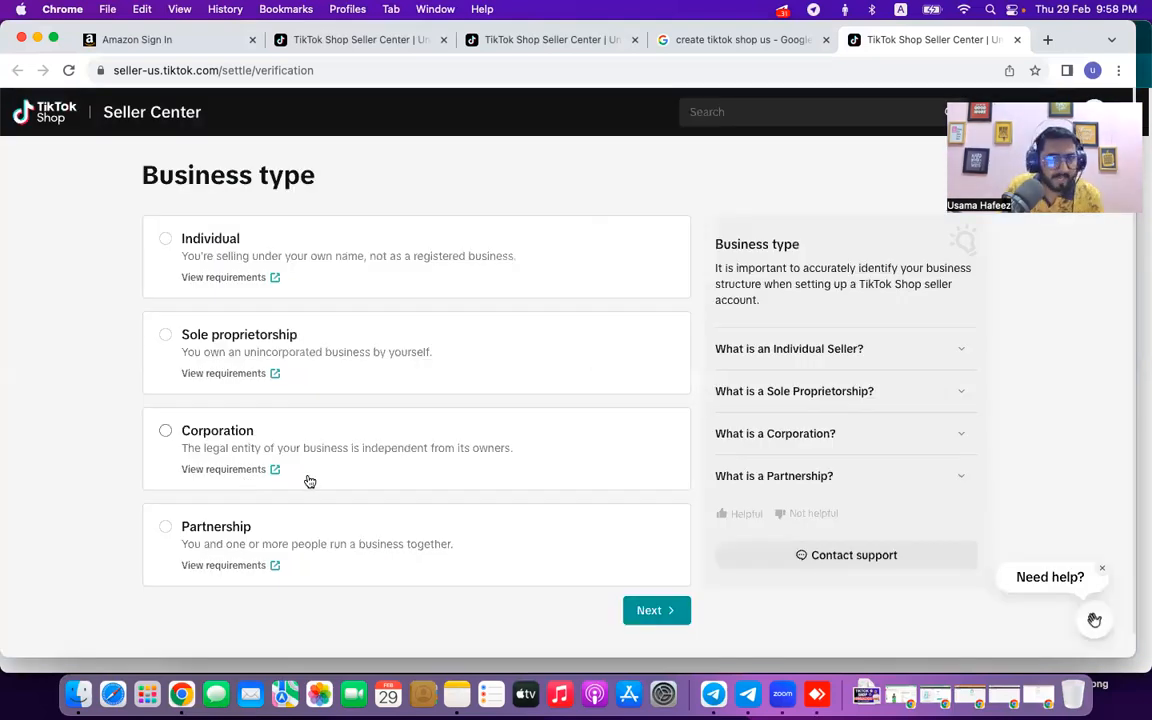
click(246, 538)
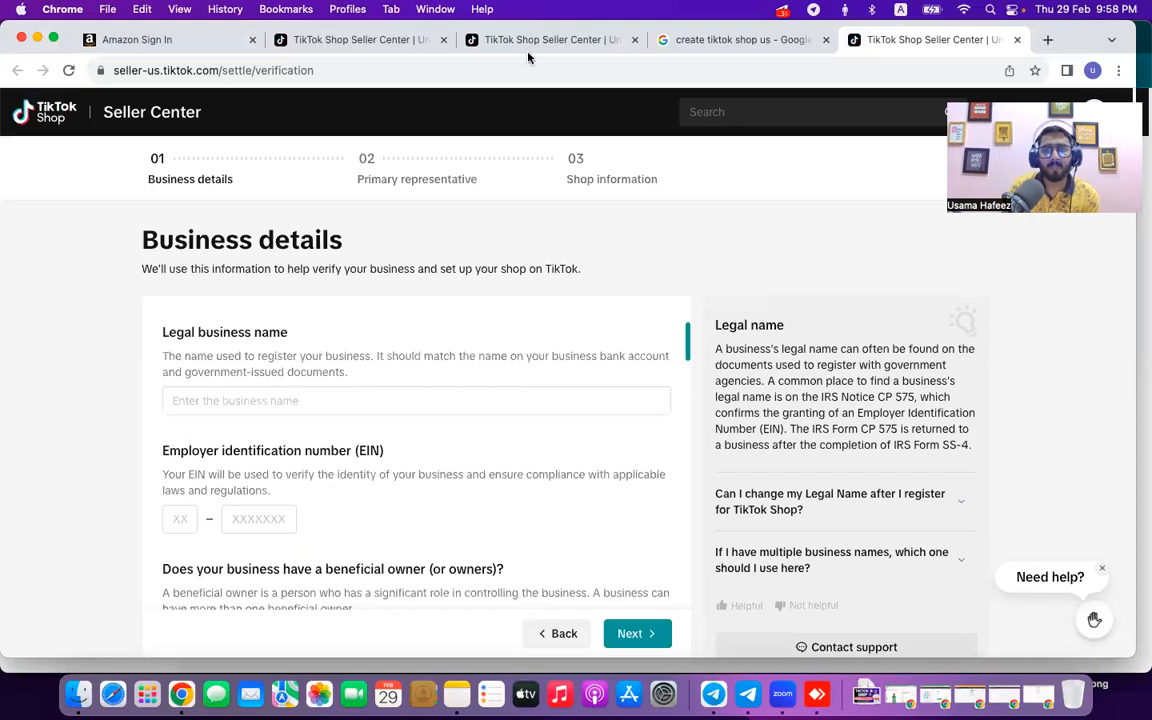
key(super+t)
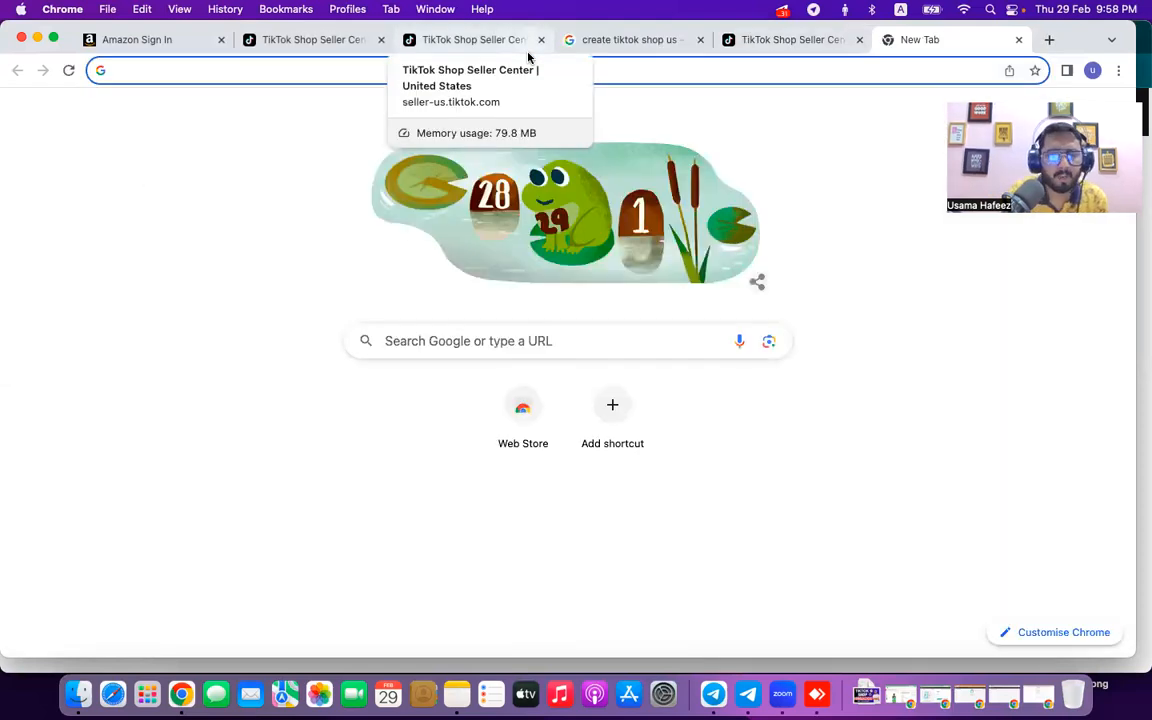
Search Google for 'opencorporates' and open the OpenCorporates: Home result in a new tab.
text(open)
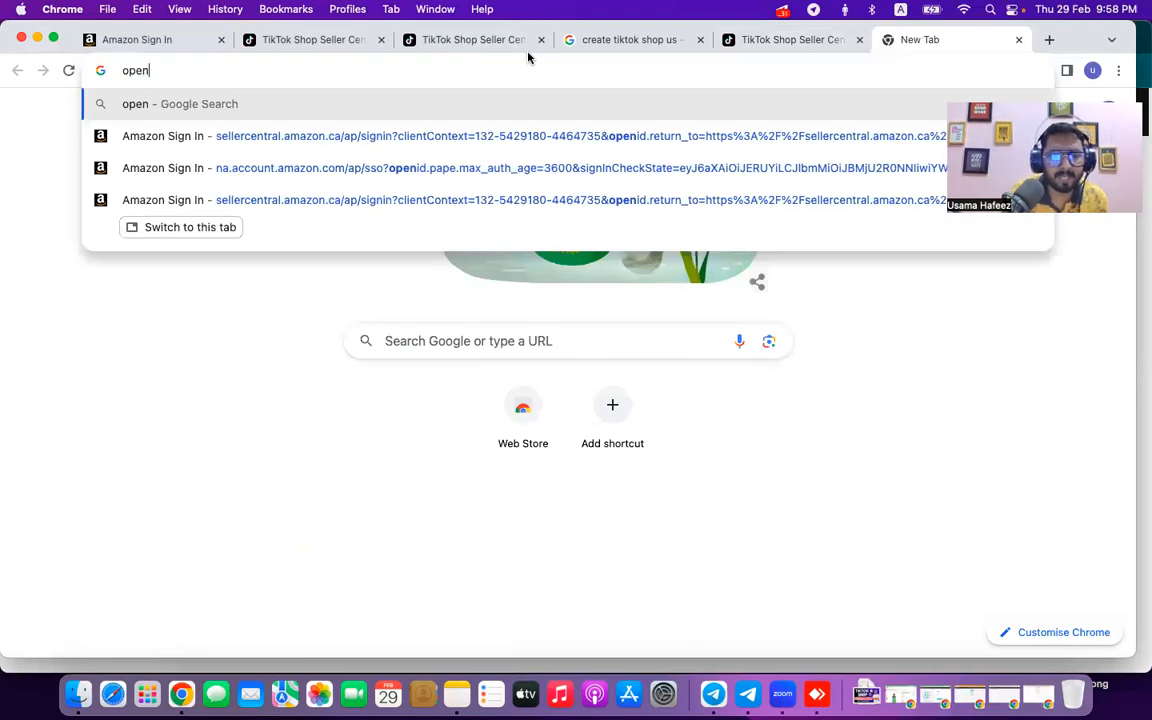
text(corporates)
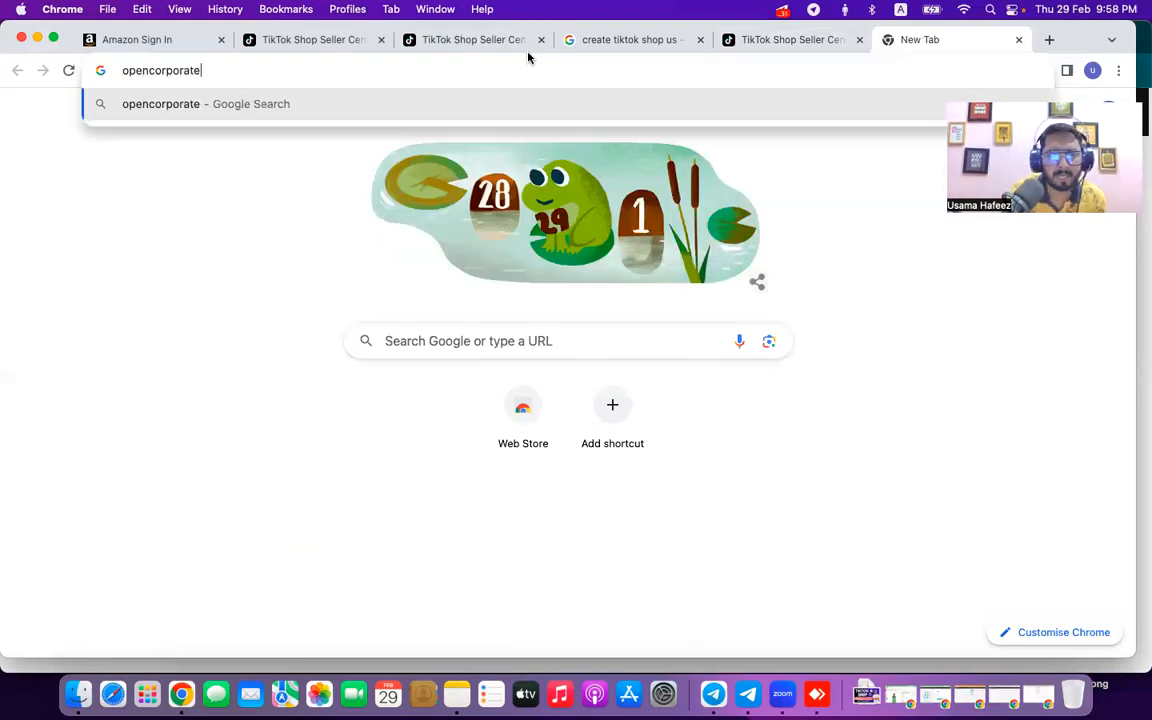
key(Return)
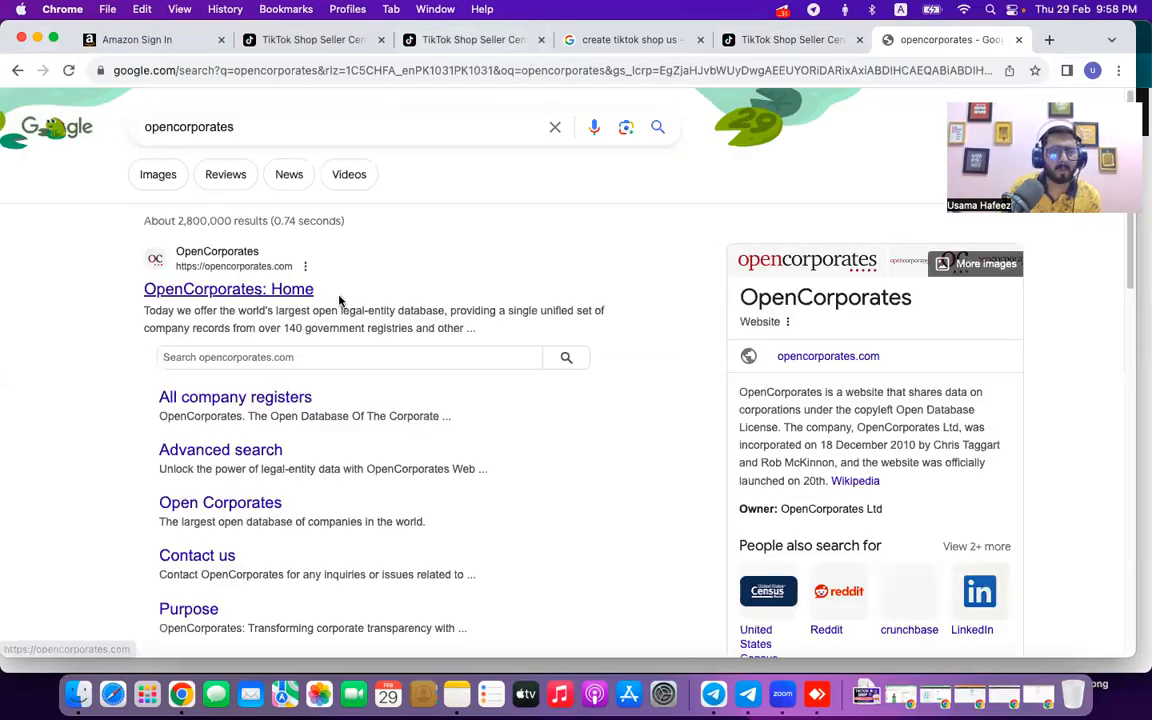
right_click(258, 290)
click(341, 304)
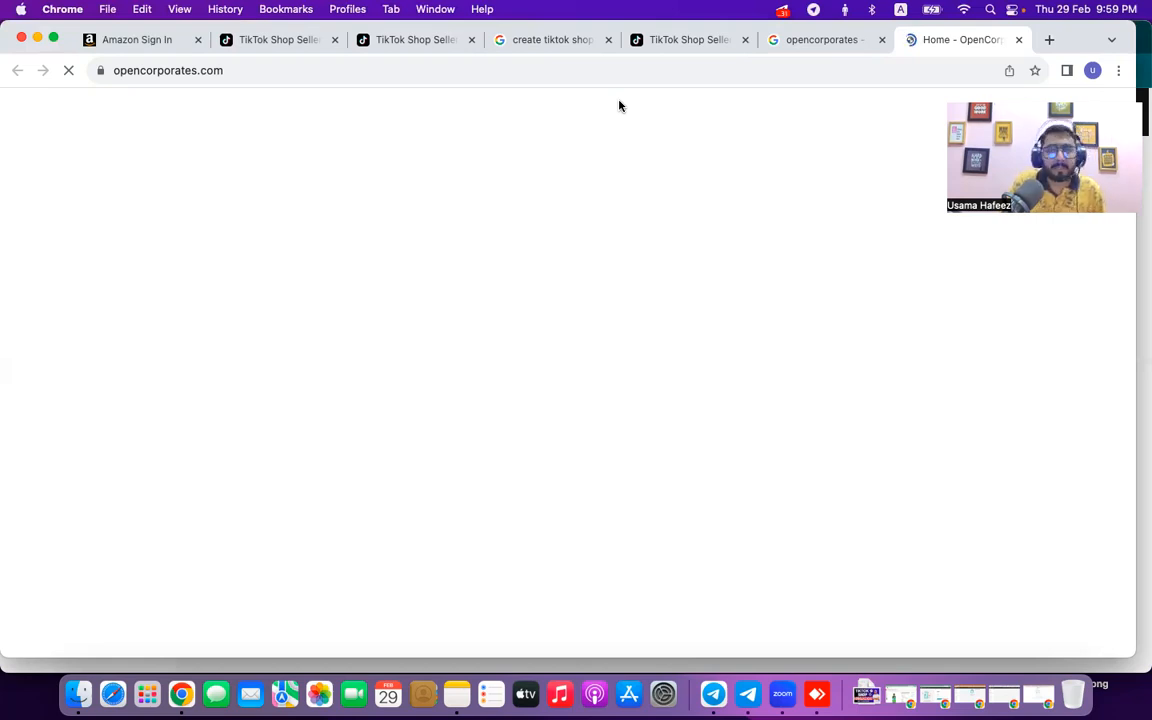
Return to the Business type page and continue to the Business details form.
click(410, 42)
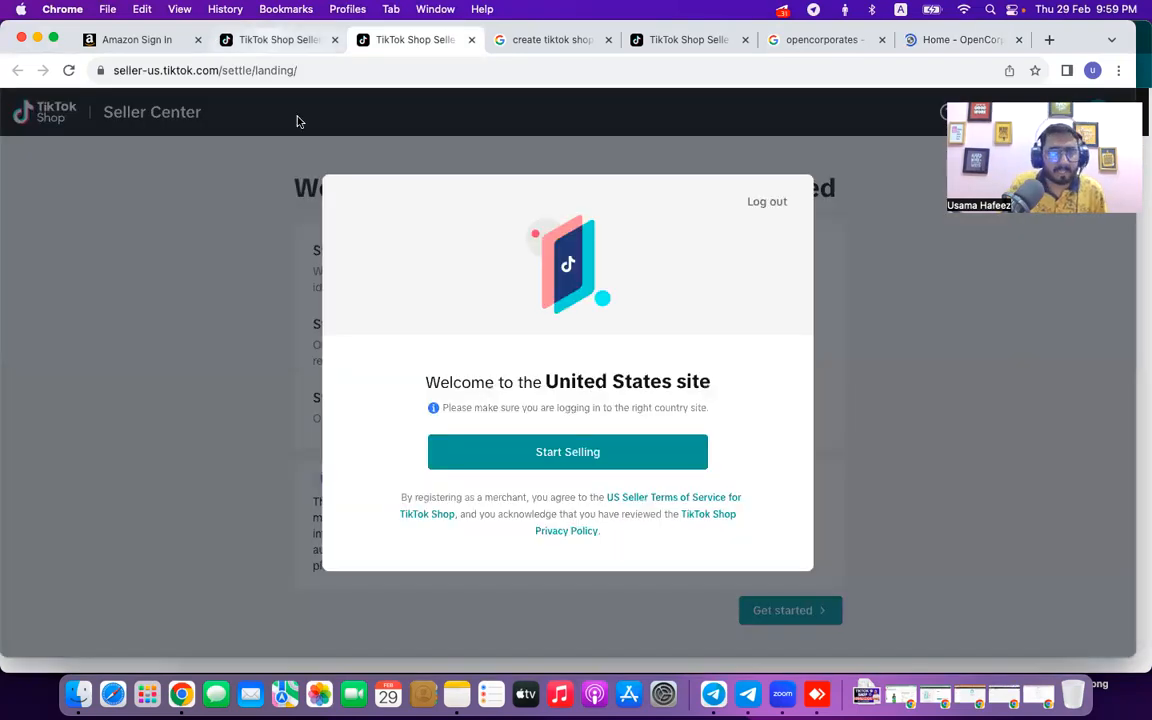
key(ctrl+shift+Tab)
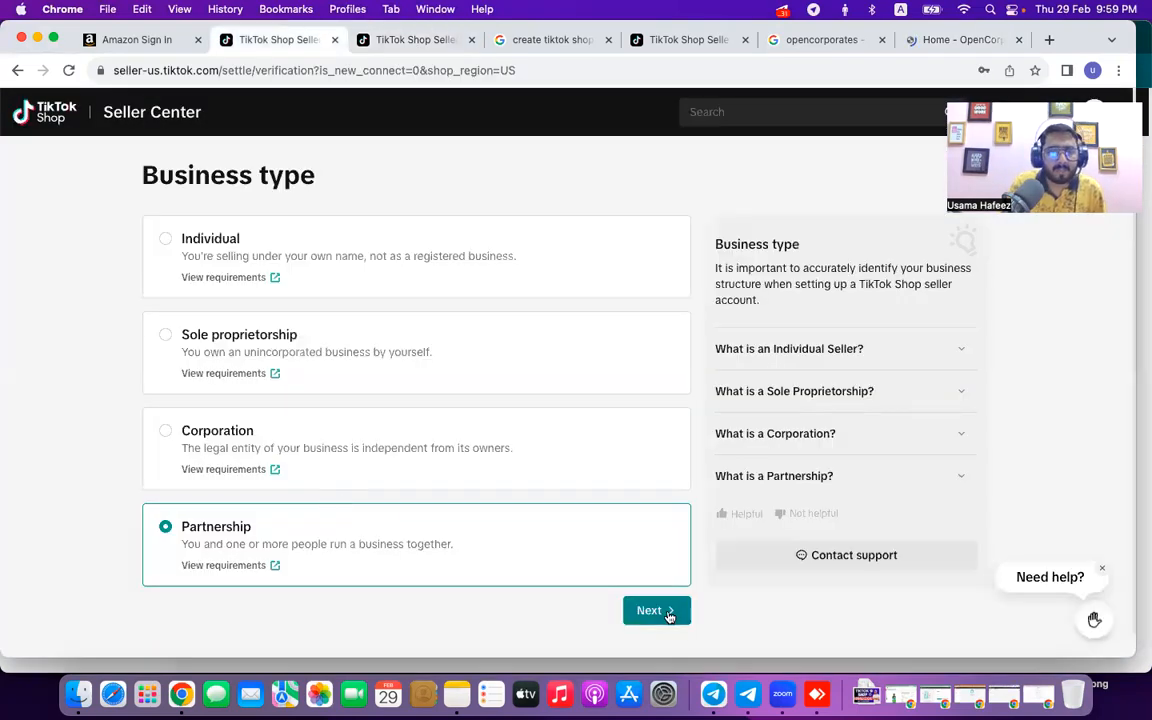
click(668, 612)
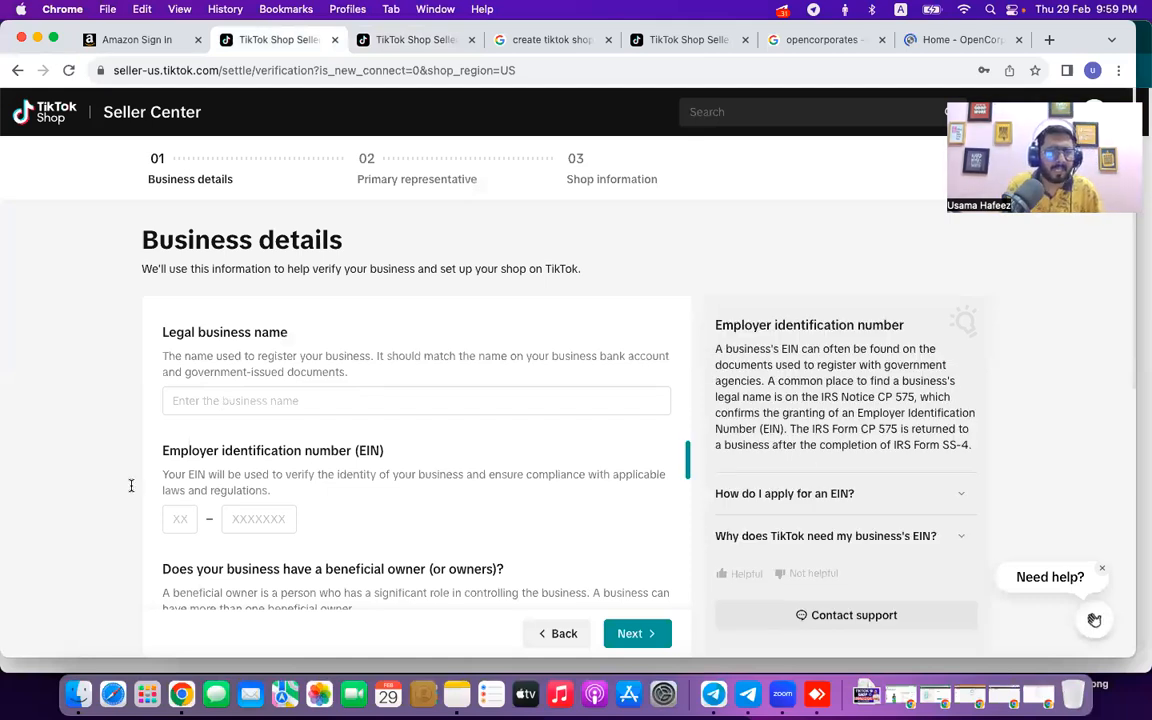
Copy the business name ER WIRELESS INC from the note into Legal business name.
key(super+Tab)
triple_click(116, 440)
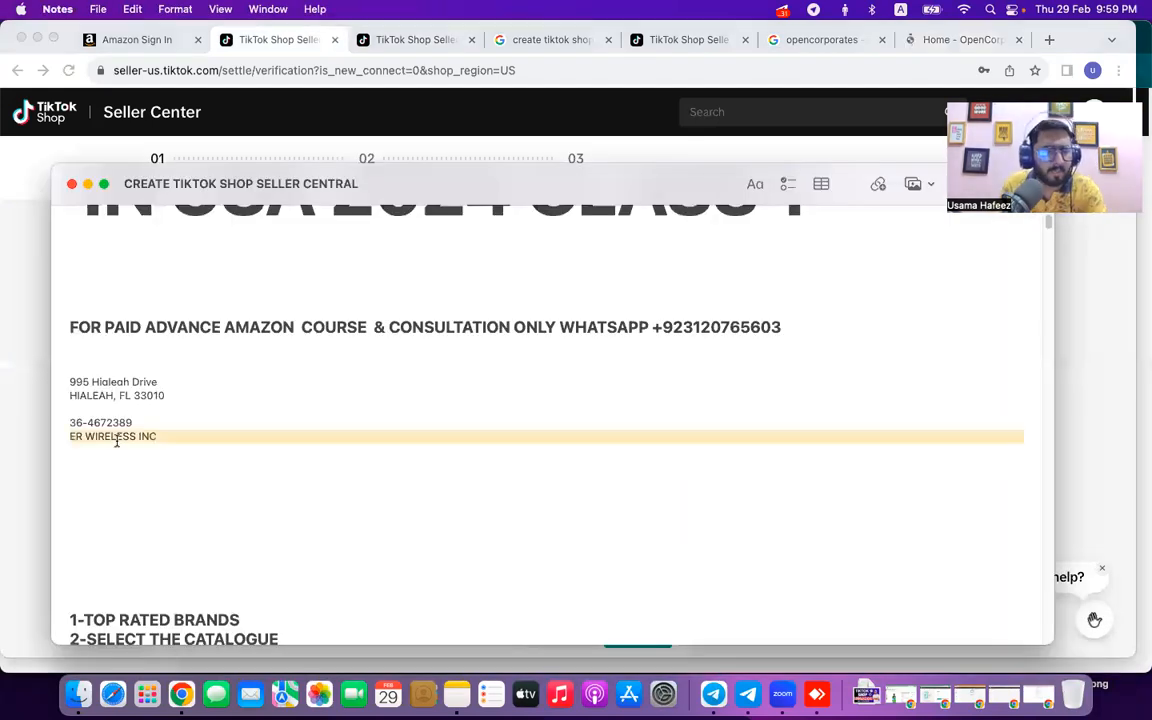
key(super+c)
key(super+Tab)
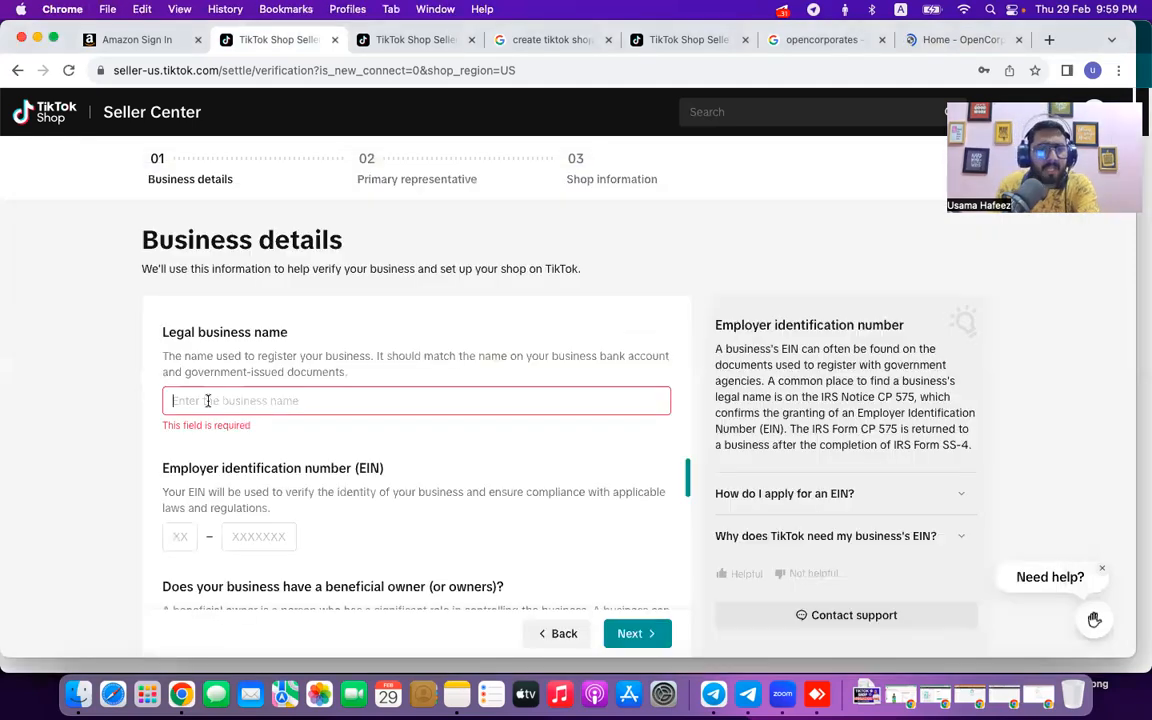
key(super+v)
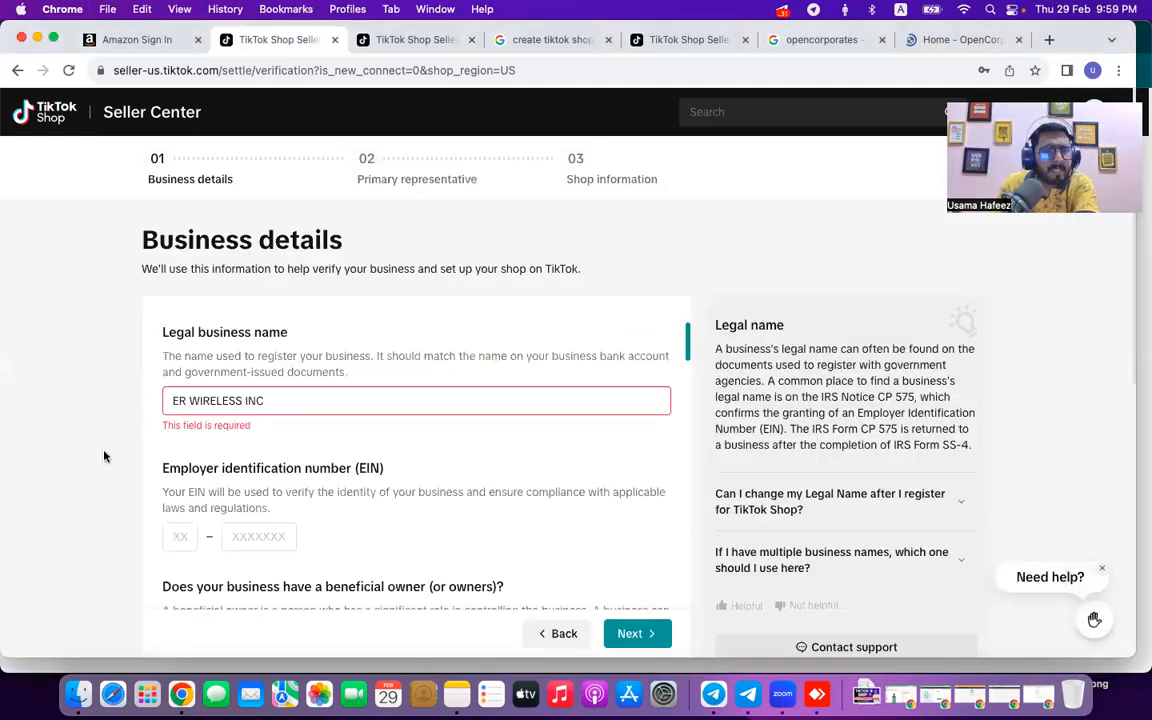
scroll(103, 456, down, 5)
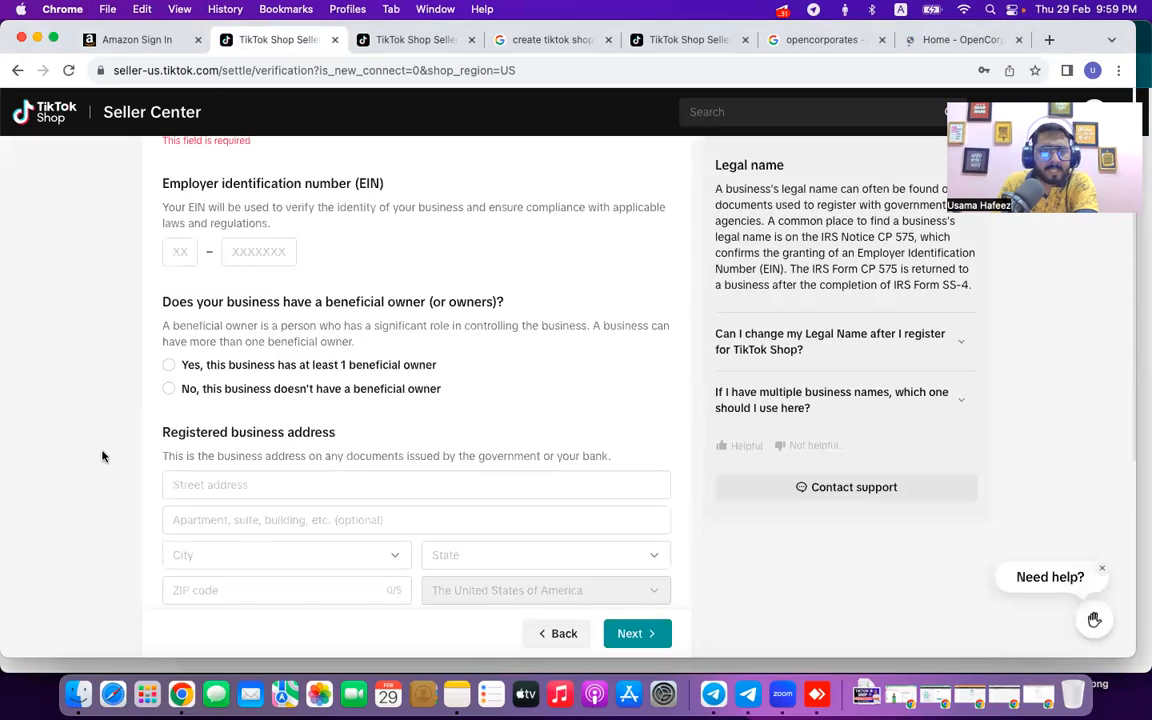
scroll(181, 283, up, 1)
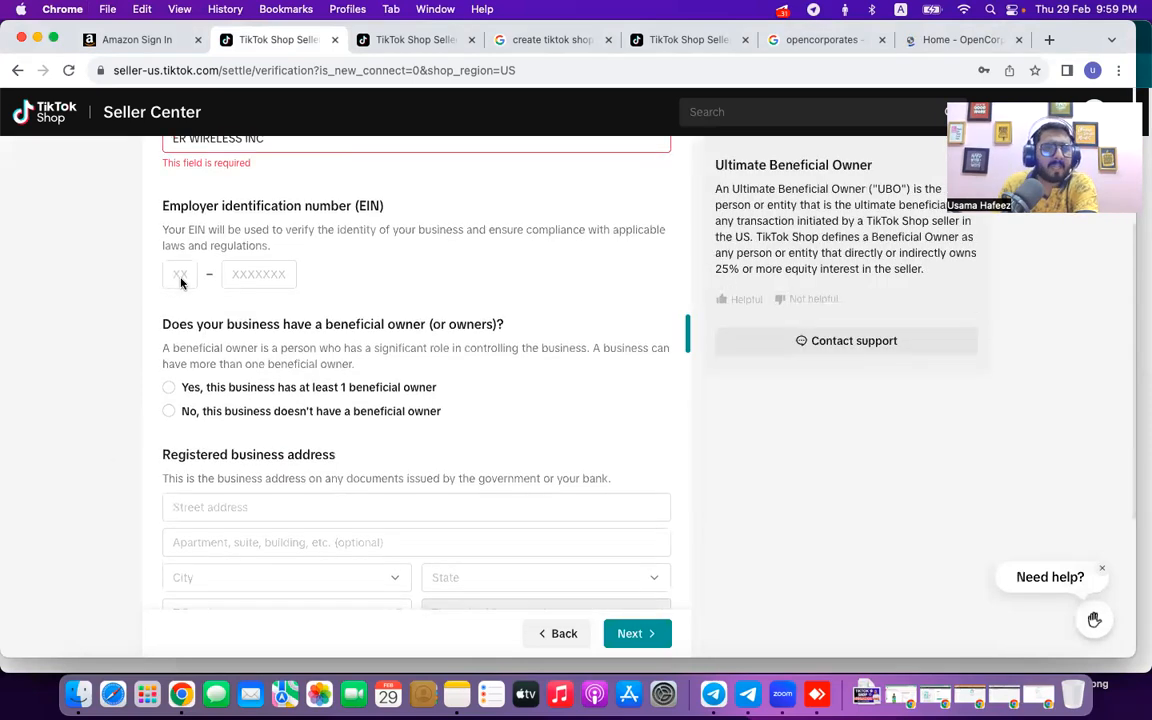
Copy the EIN from the note and mark the business as having no beneficial owner.
key(super+Tab)
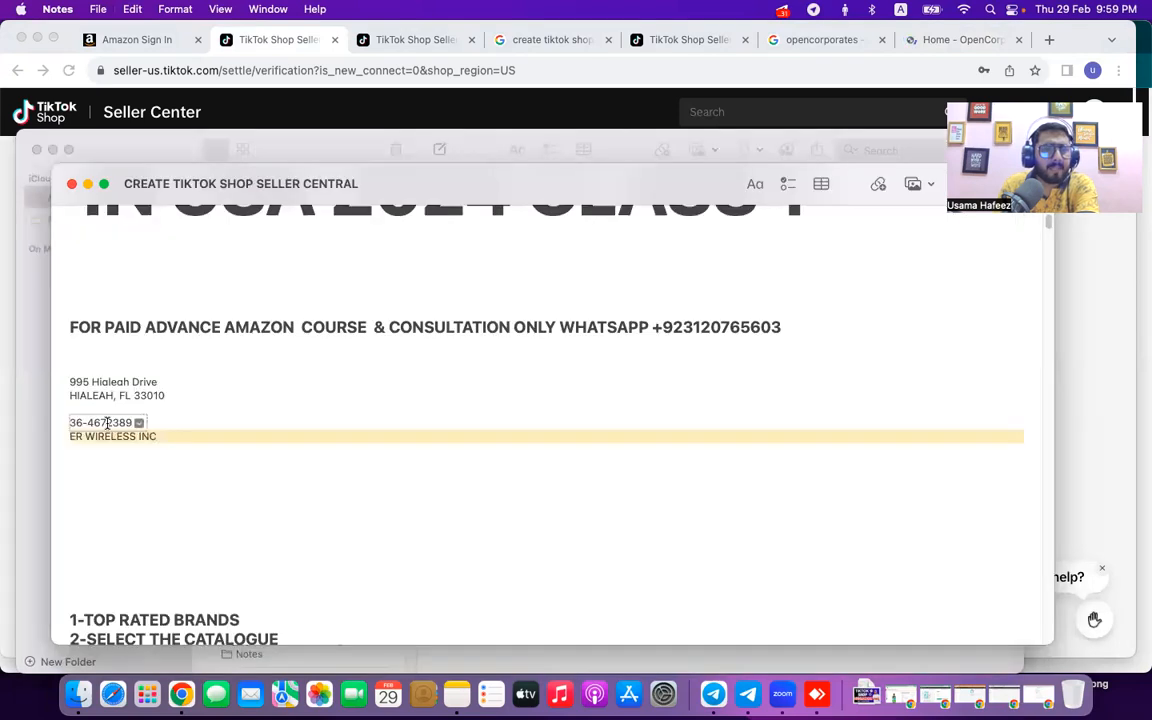
triple_click(107, 423)
key(super+c)
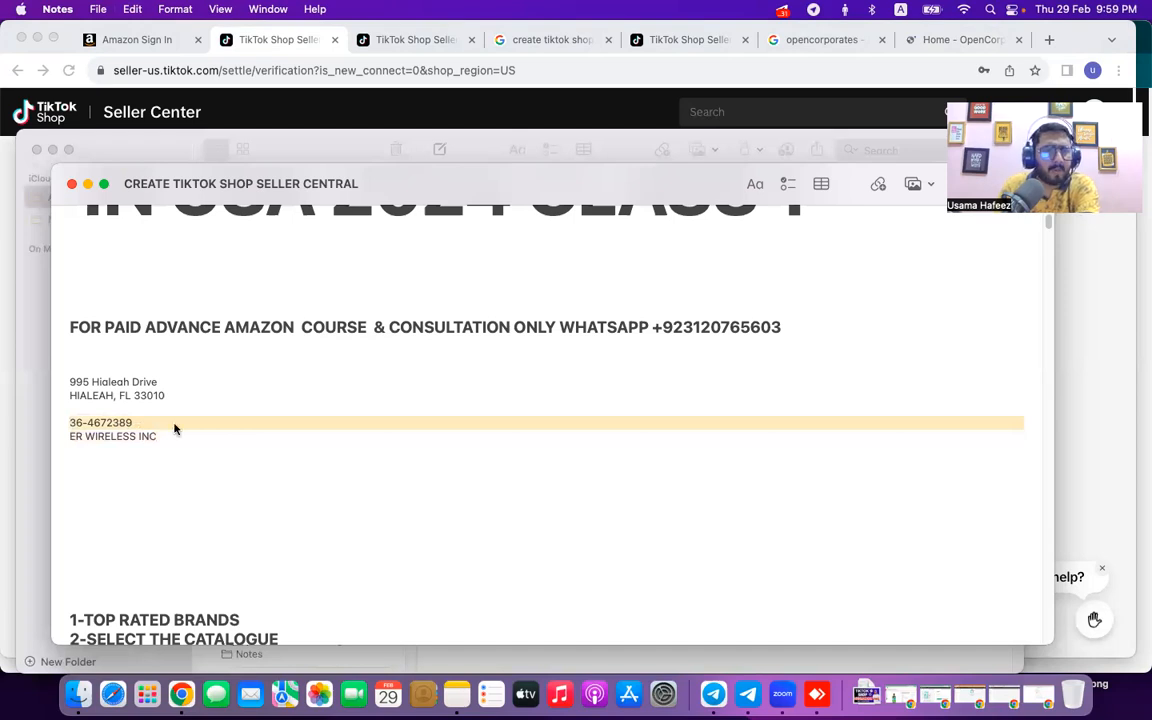
key(super+Tab)
click(232, 393)
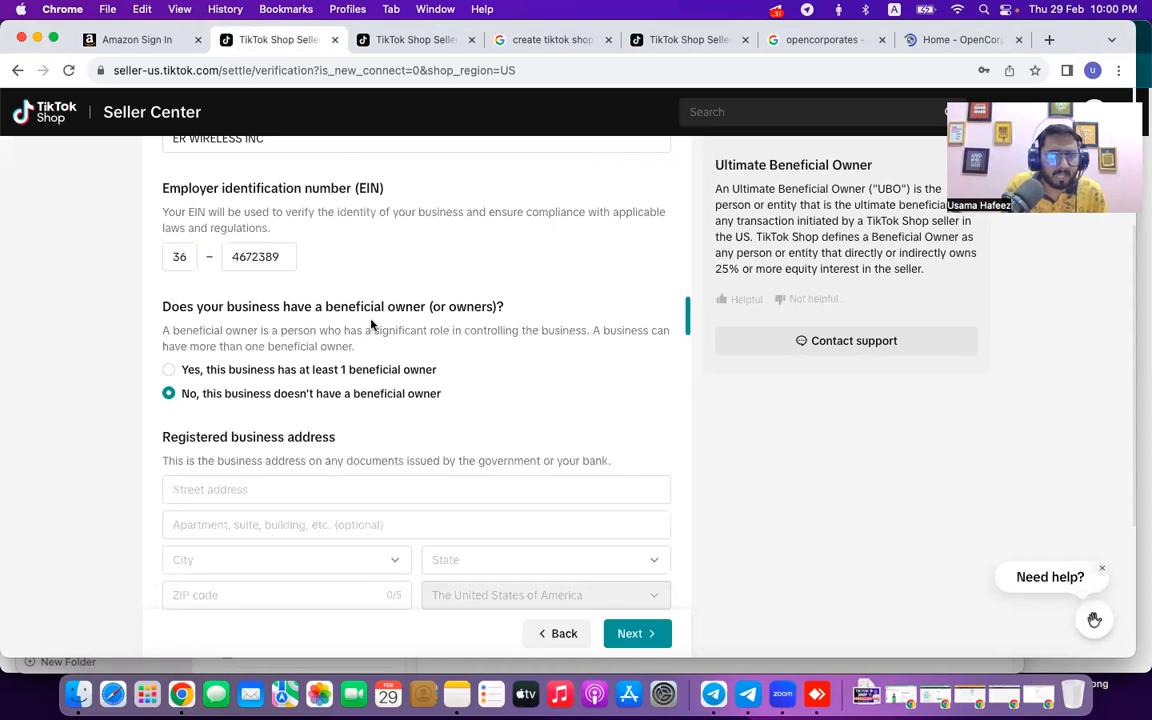
Change the beneficial owner answer to Yes.
scroll(236, 475, down, 1)
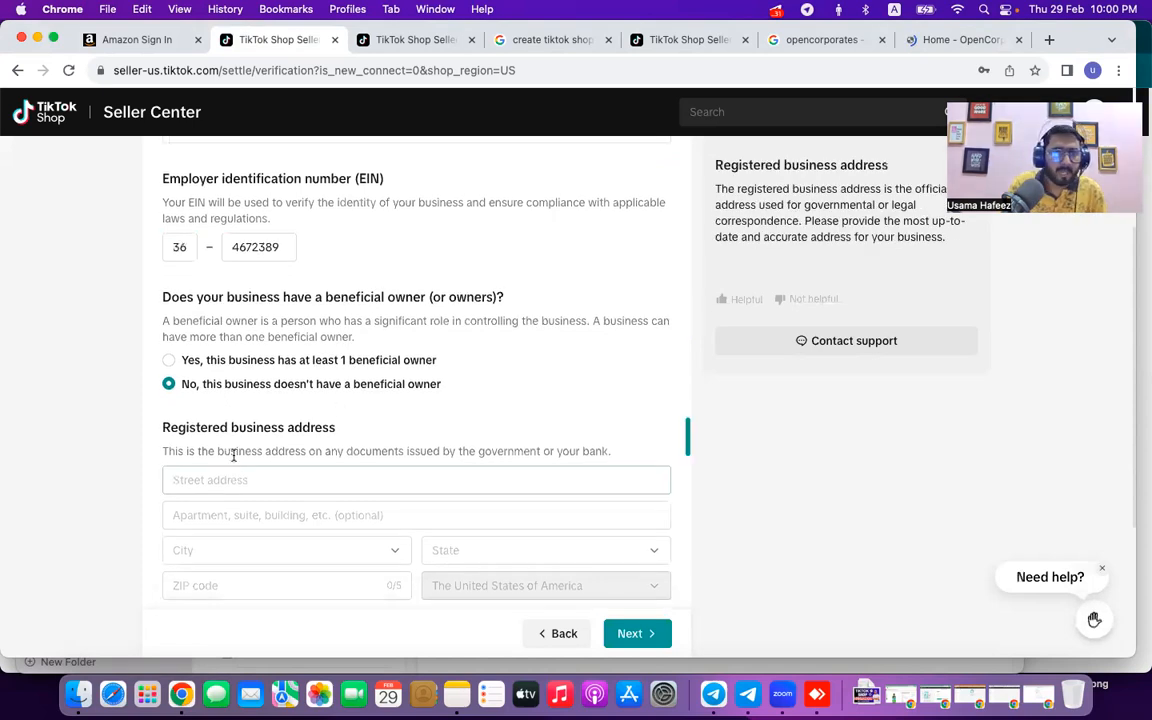
scroll(233, 455, down, 2)
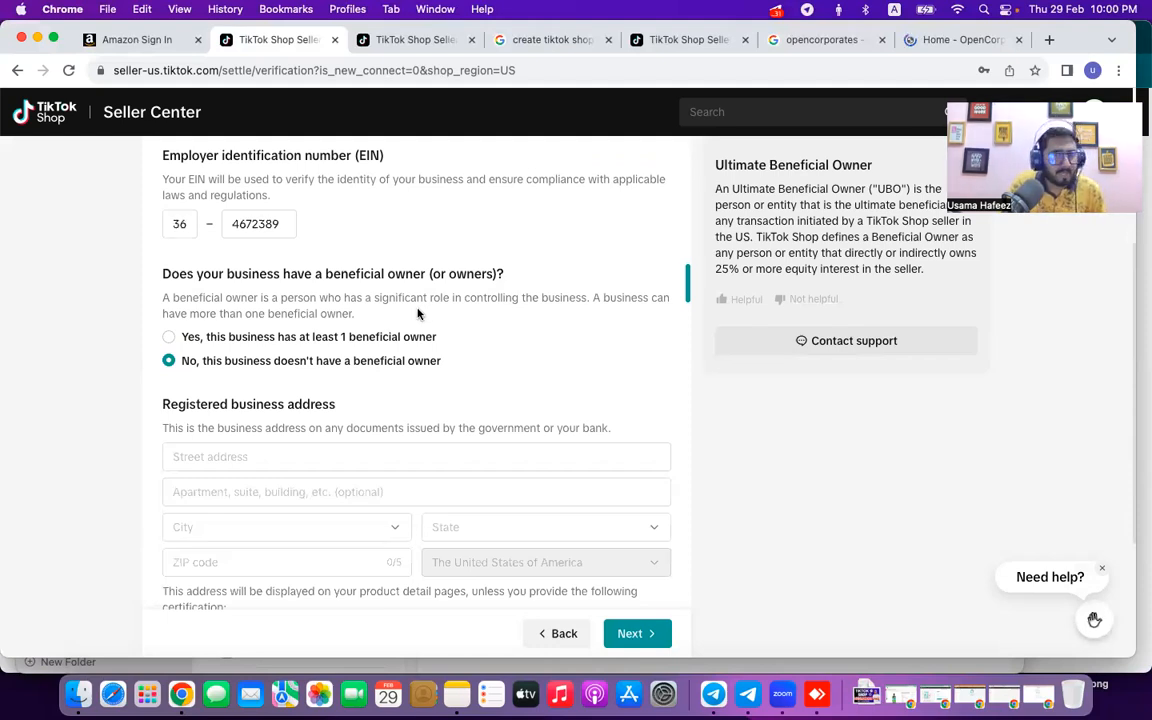
click(373, 341)
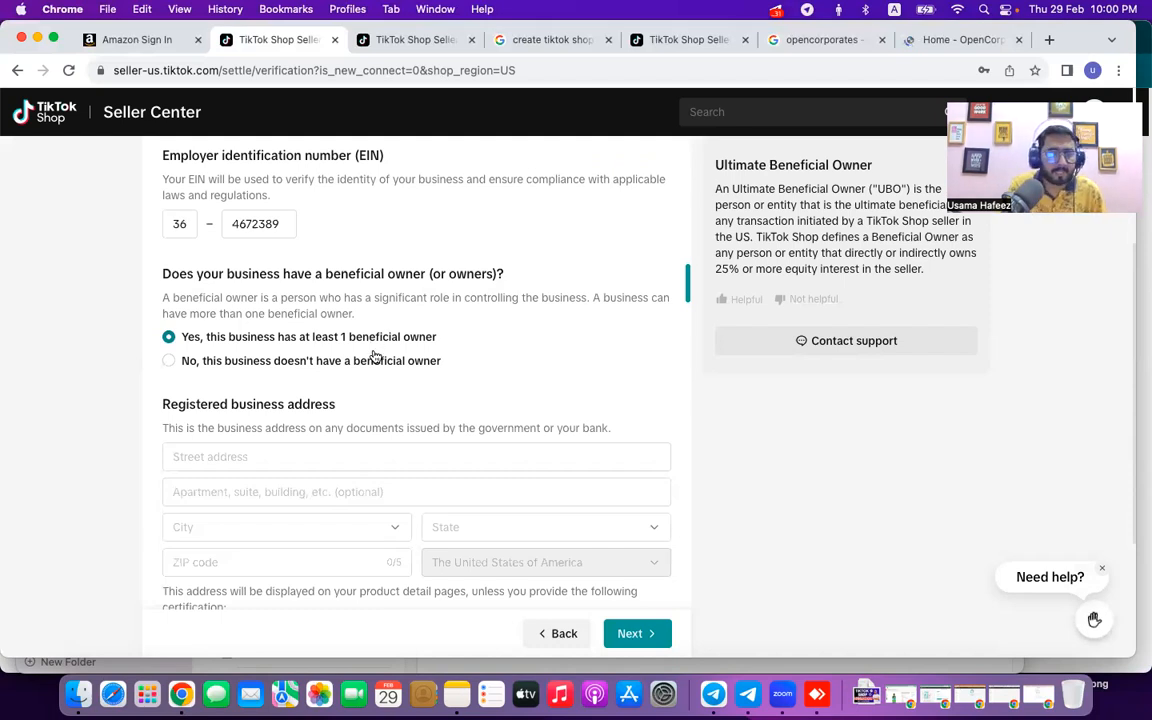
Paste the company's street address from the note and pick the suggested Hialeah, Florida match.
click(308, 458)
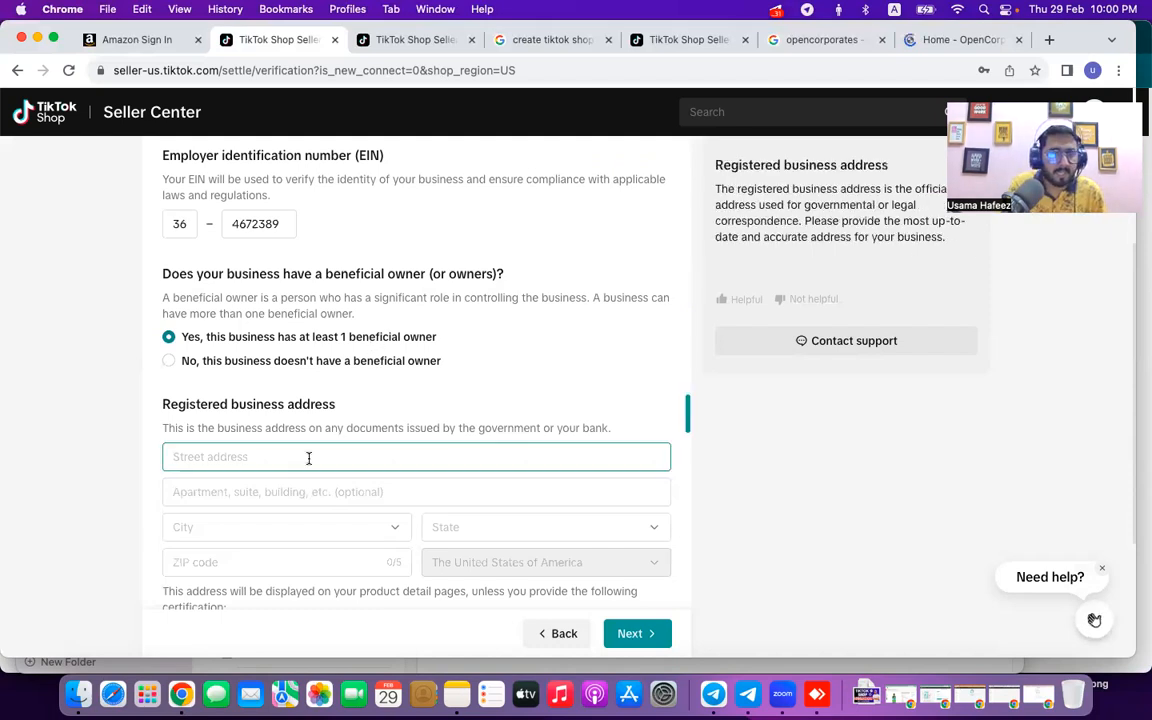
click(455, 697)
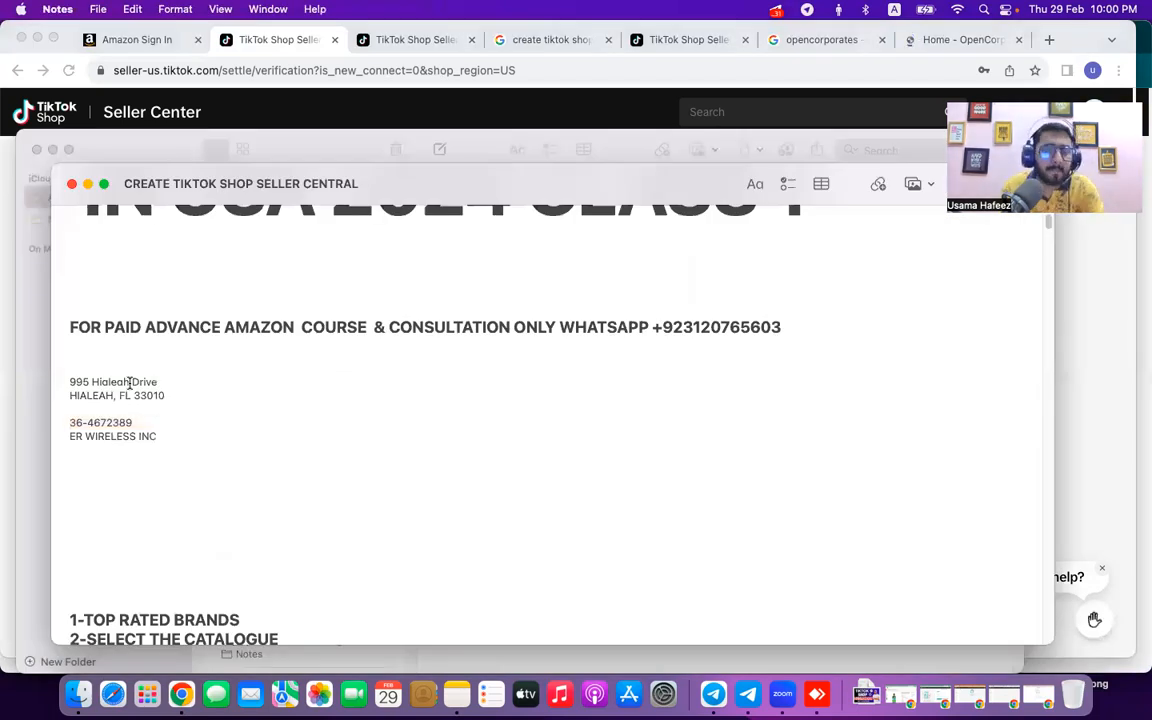
triple_click(129, 383)
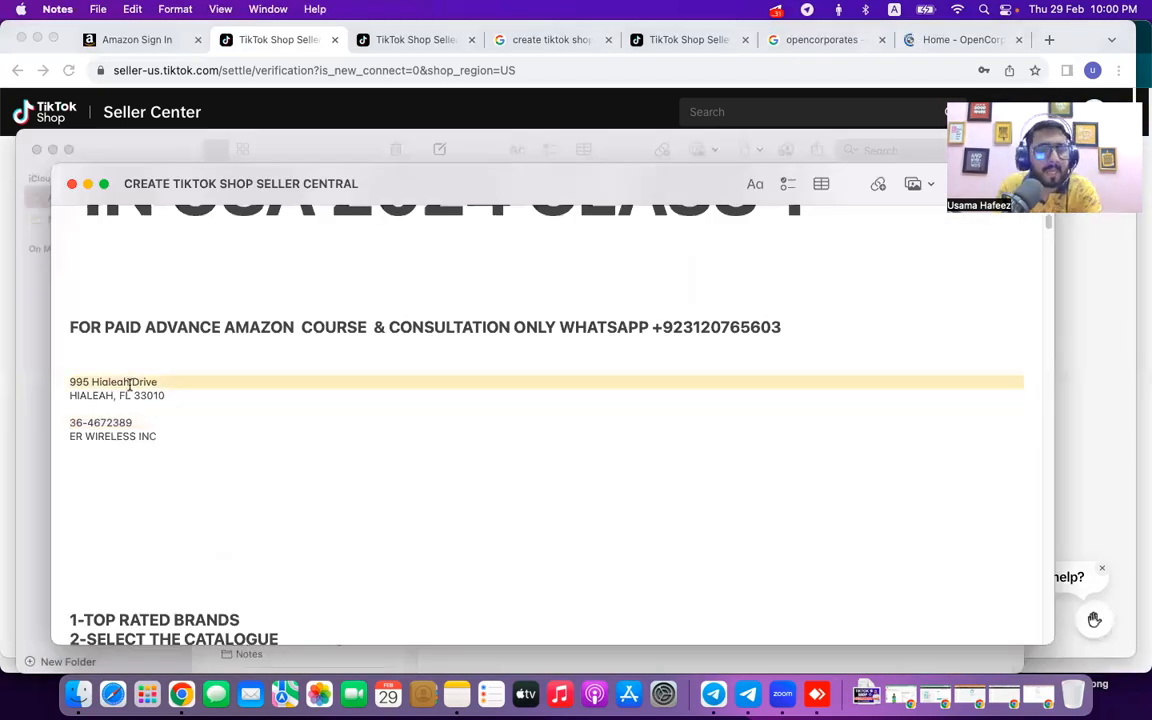
key(cmd+c)
click(3, 491)
key(cmd+v)
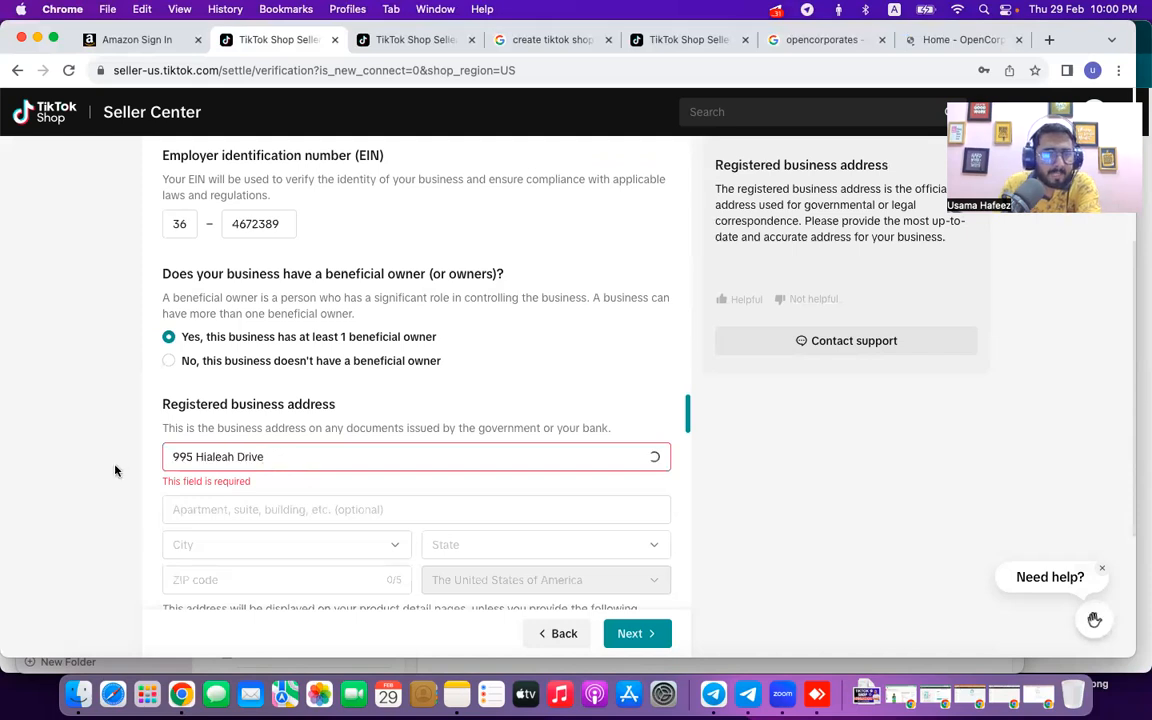
click(318, 497)
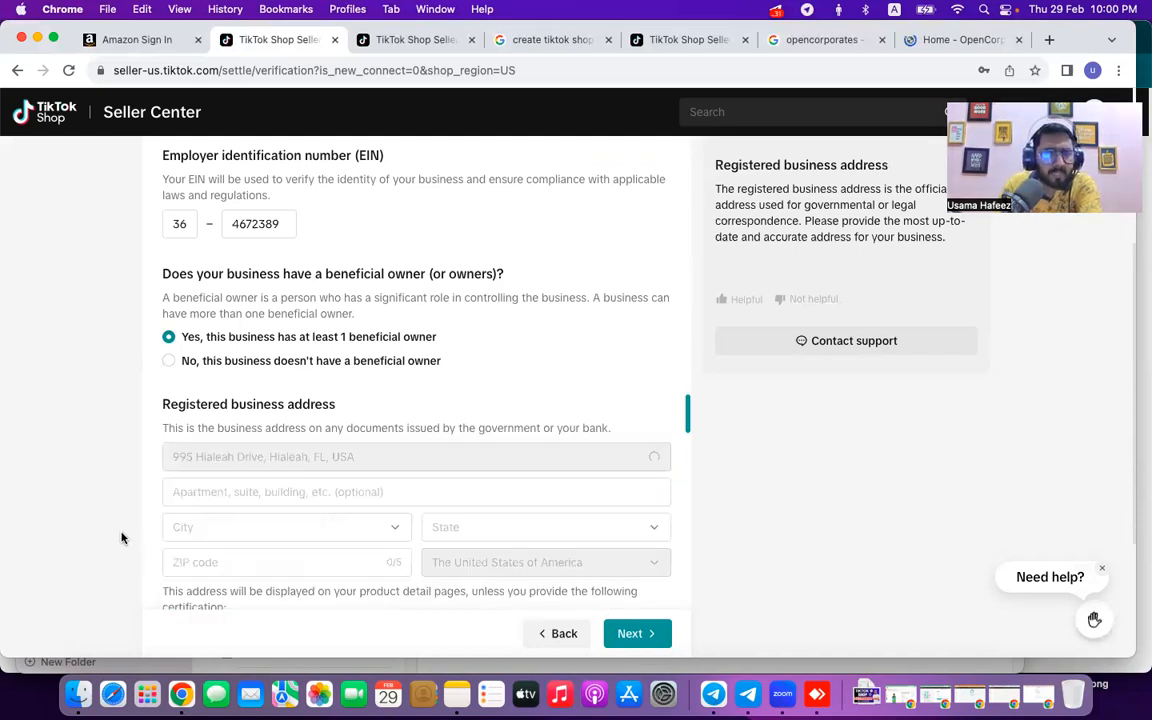
scroll(211, 535, down, 1)
click(211, 541)
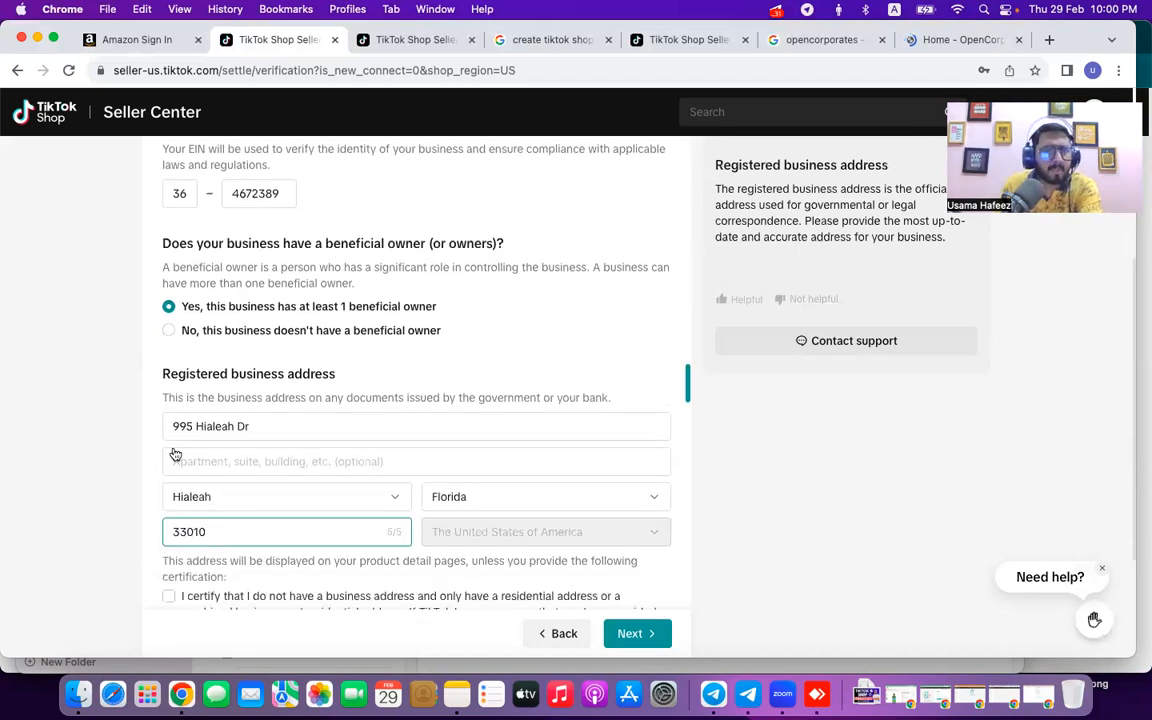
Tick the residential-address certification, choose No parent company, and submit the business details.
scroll(175, 455, down, 4)
click(168, 411)
click(226, 532)
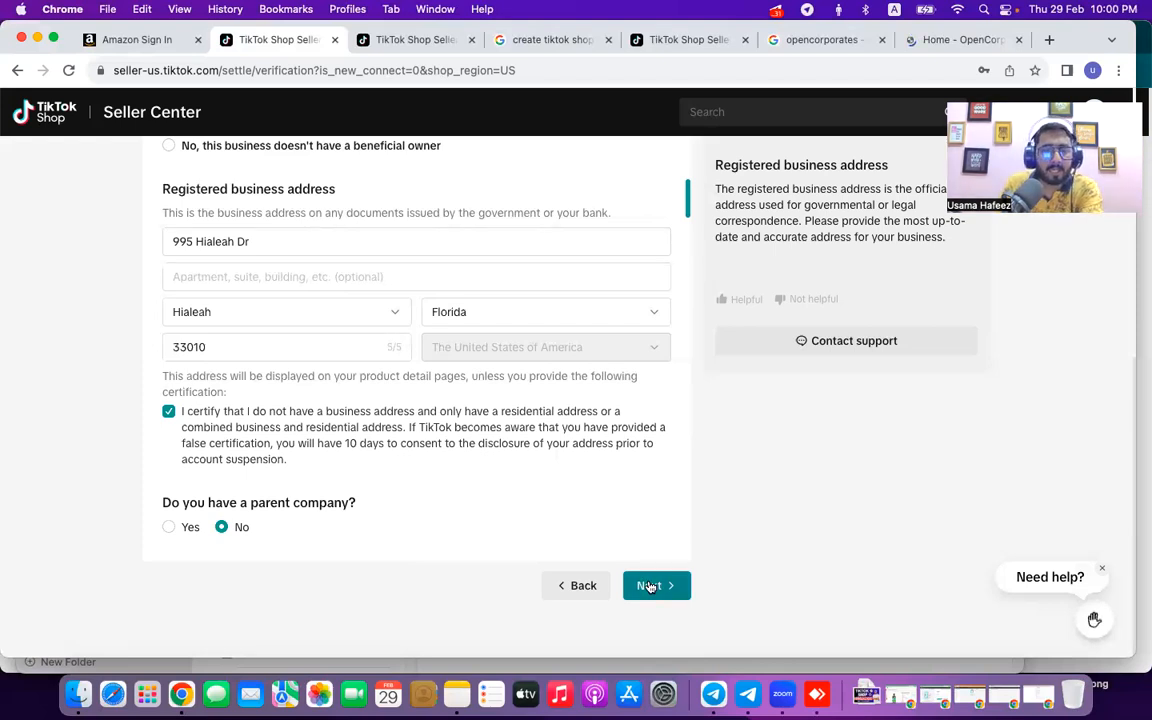
click(650, 587)
click(650, 587)
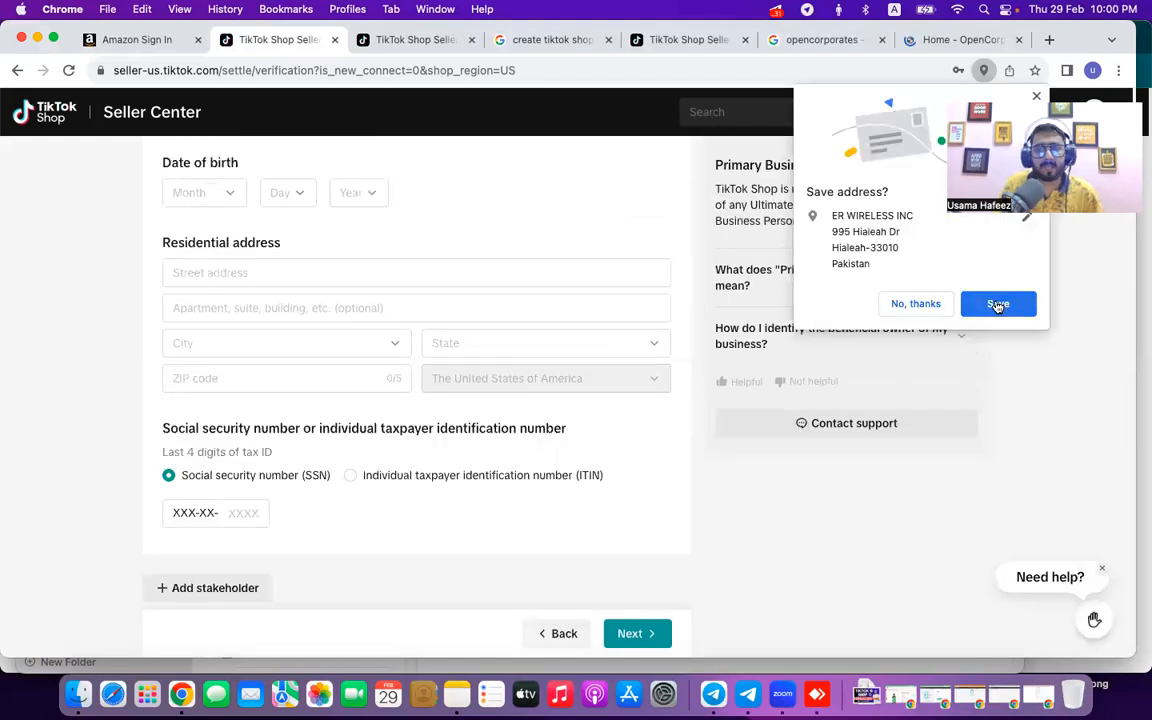
Save the address in Chrome and give the primary business person the Beneficial owner role.
click(225, 347)
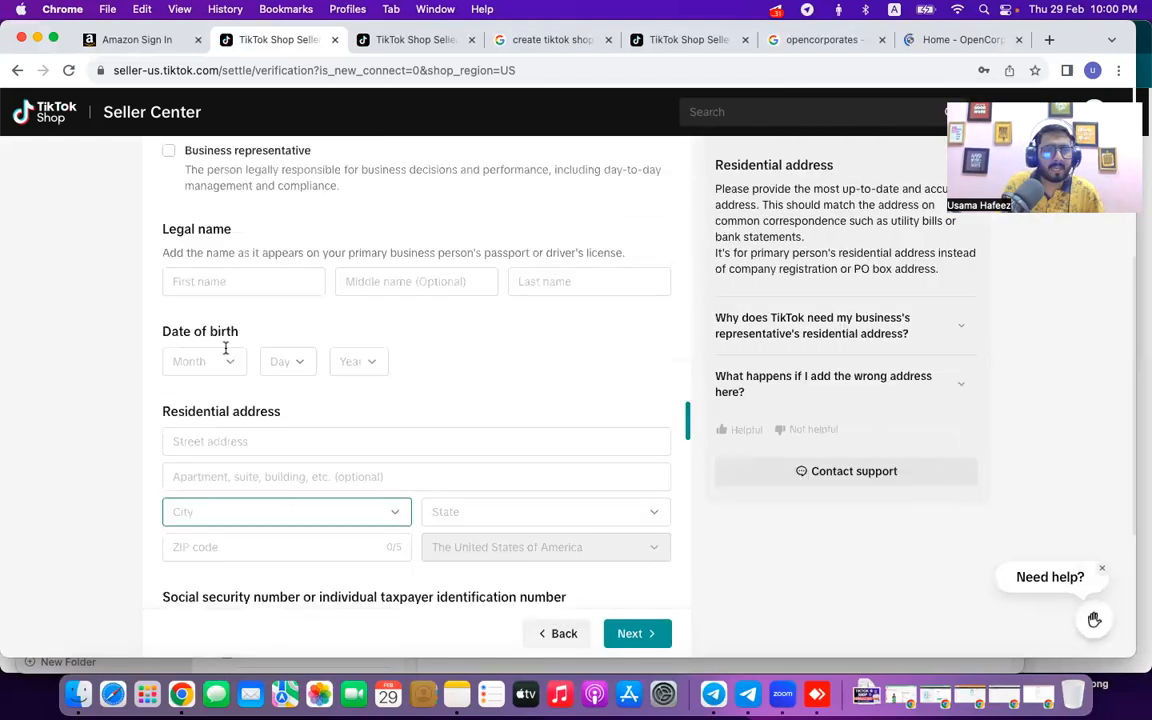
scroll(213, 306, up, 1)
click(213, 306)
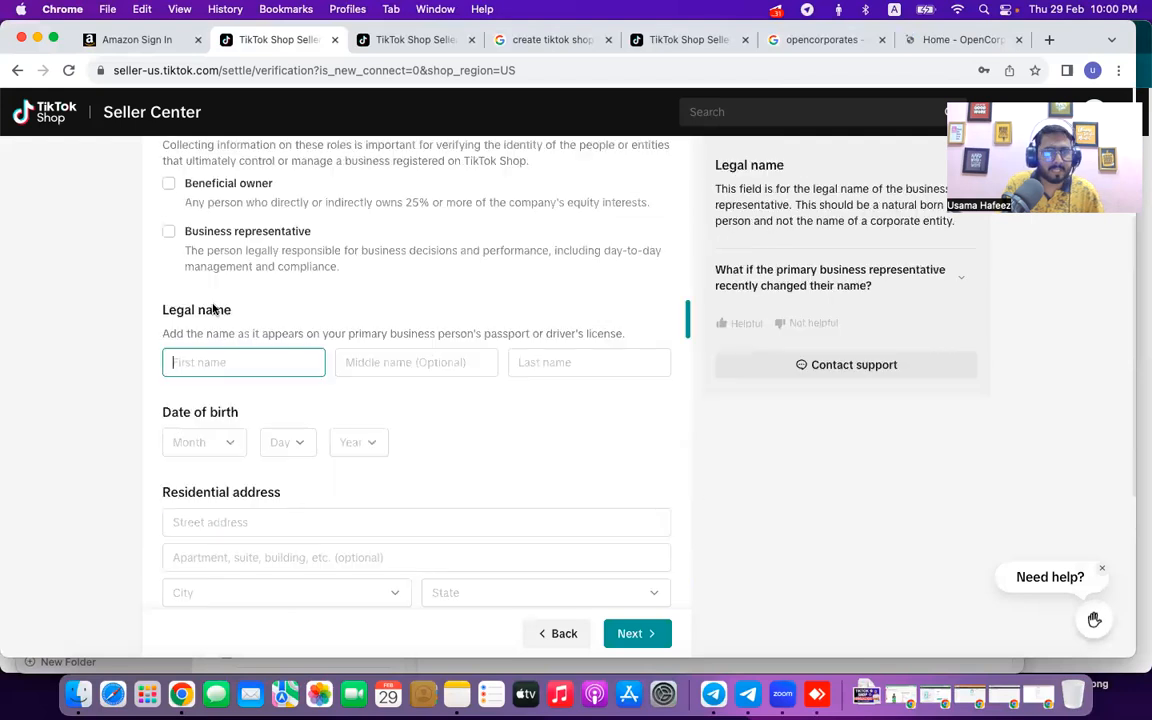
click(171, 186)
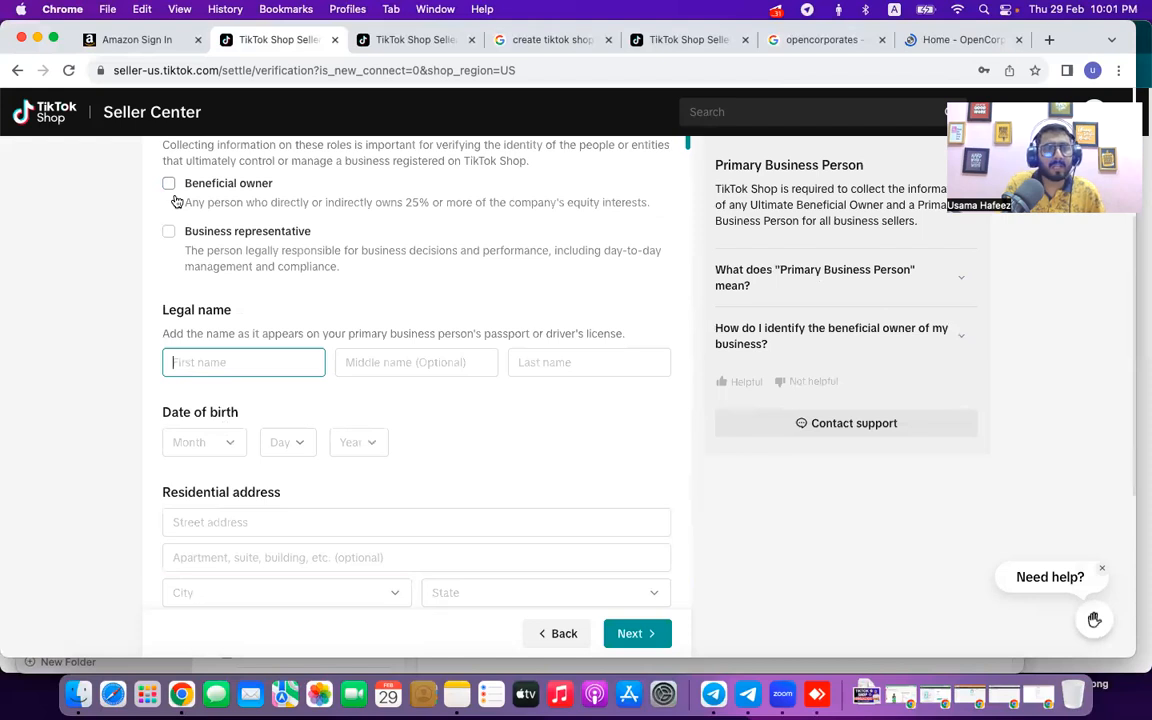
scroll(175, 202, up, 2)
click(169, 316)
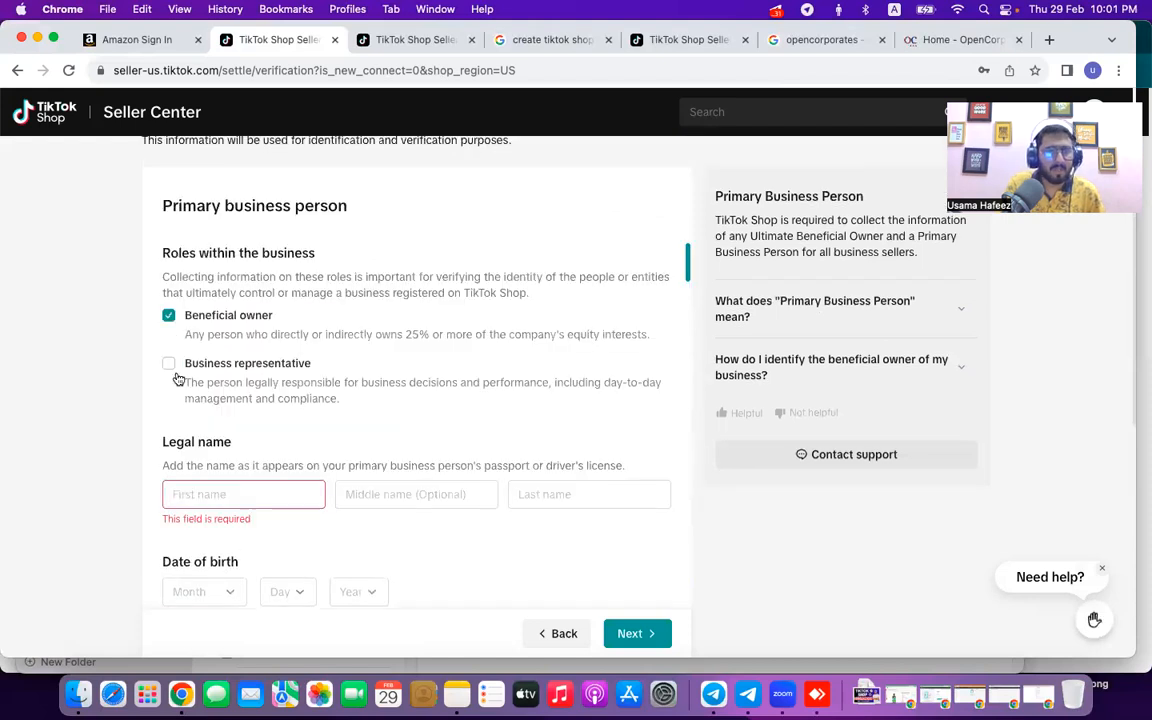
scroll(200, 370, down, 2)
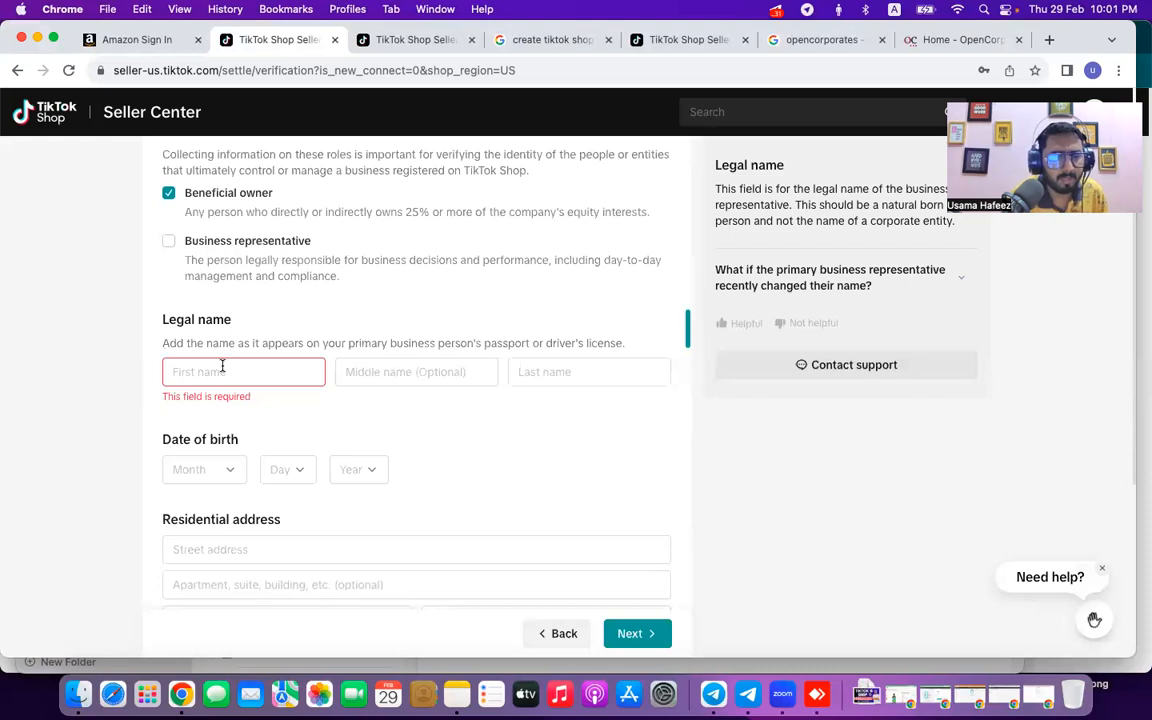
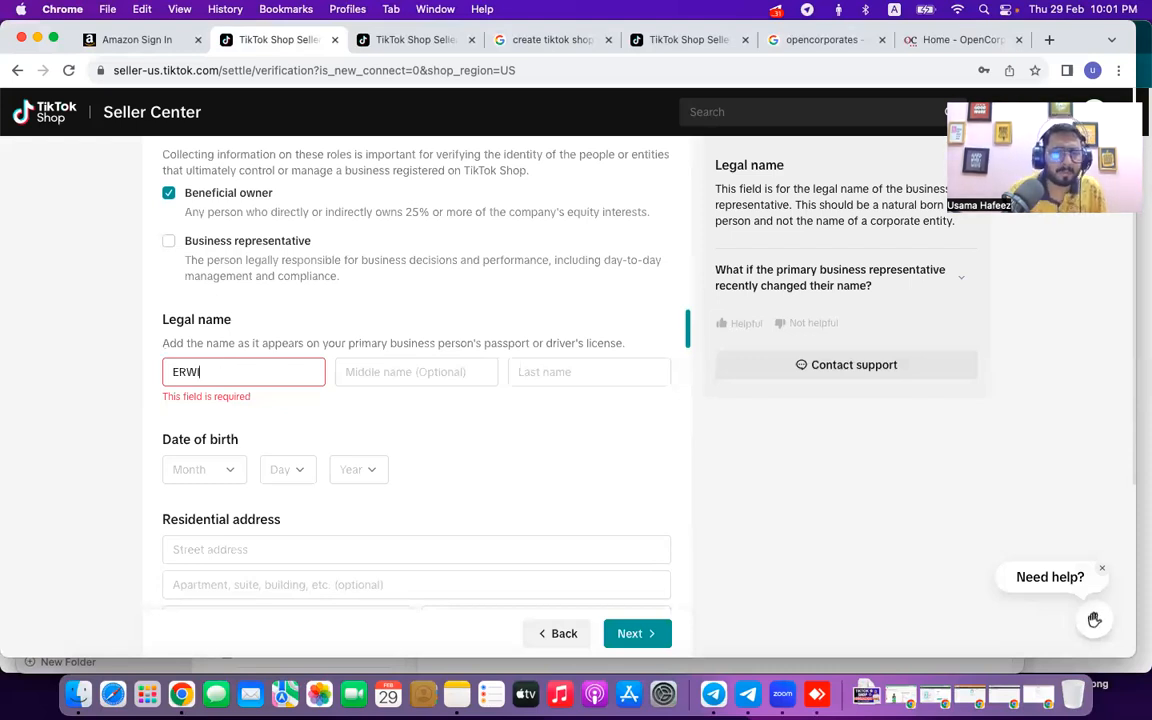
Enter the person's legal first and last name.
click(601, 379)
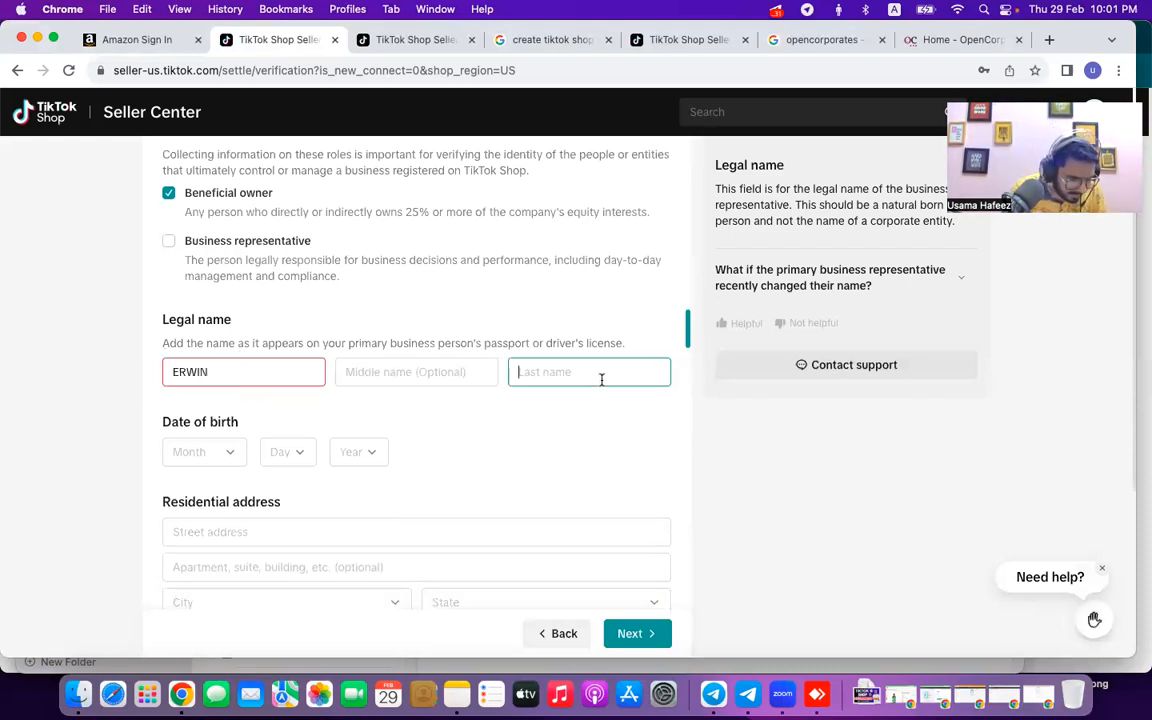
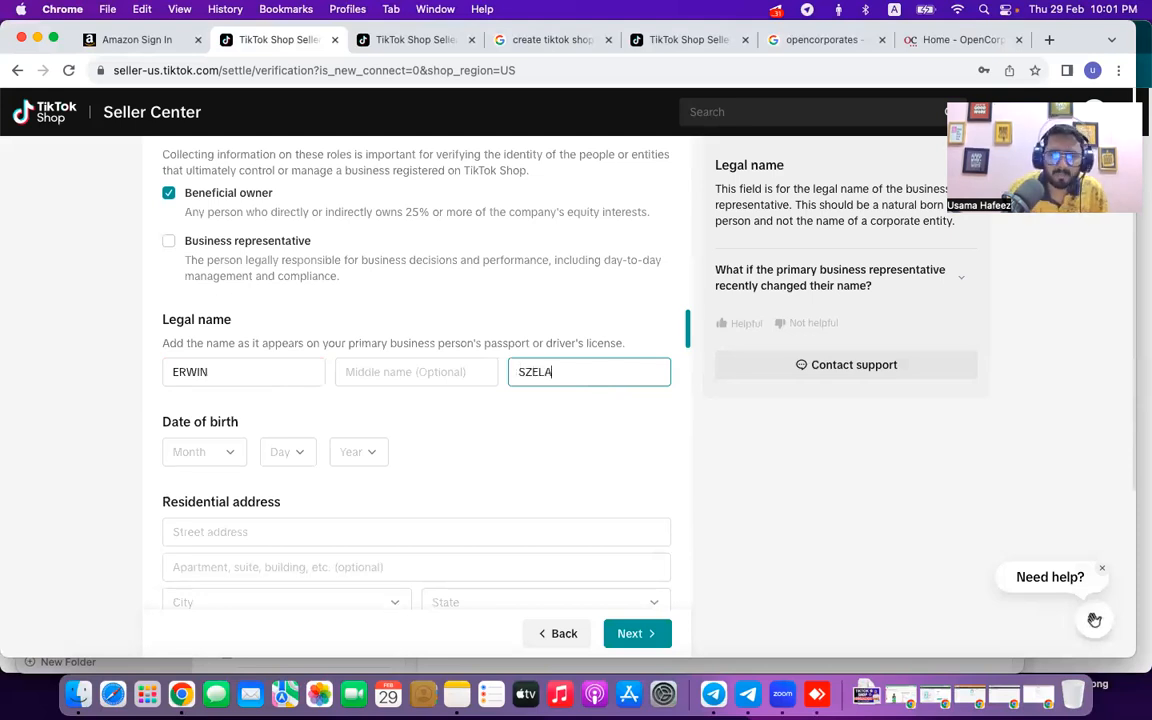
Choose the person's birth month, day and year from the Date of birth dropdowns.
click(195, 457)
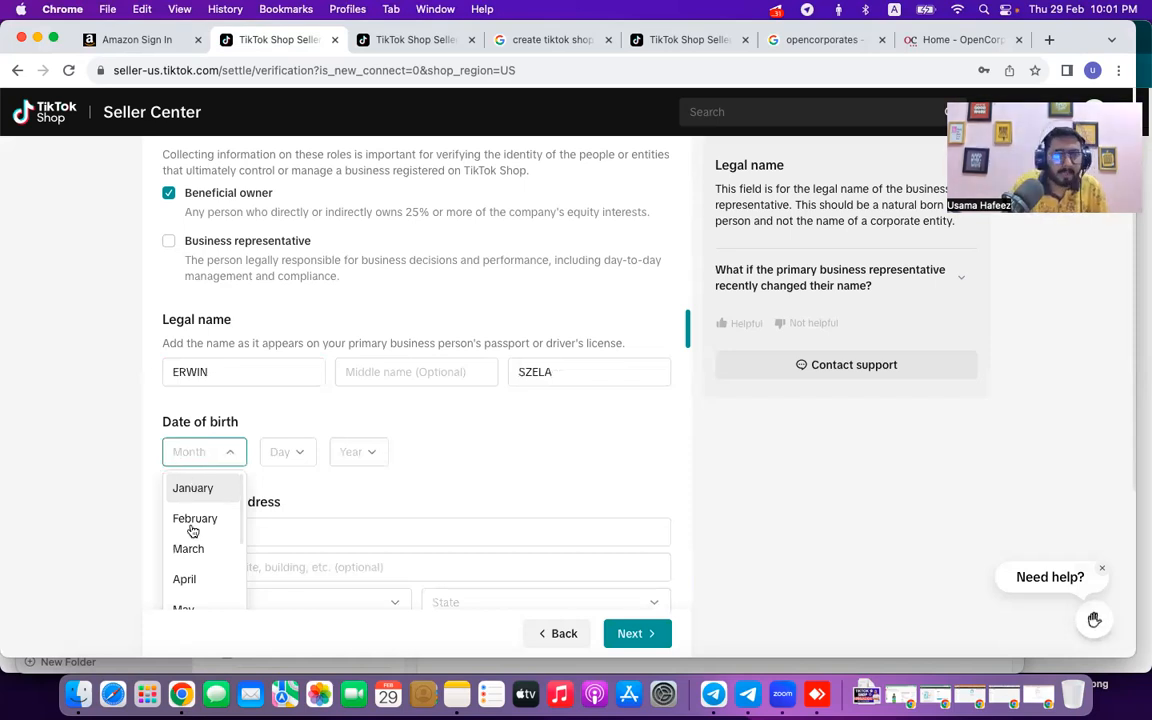
scroll(191, 528, down, 3)
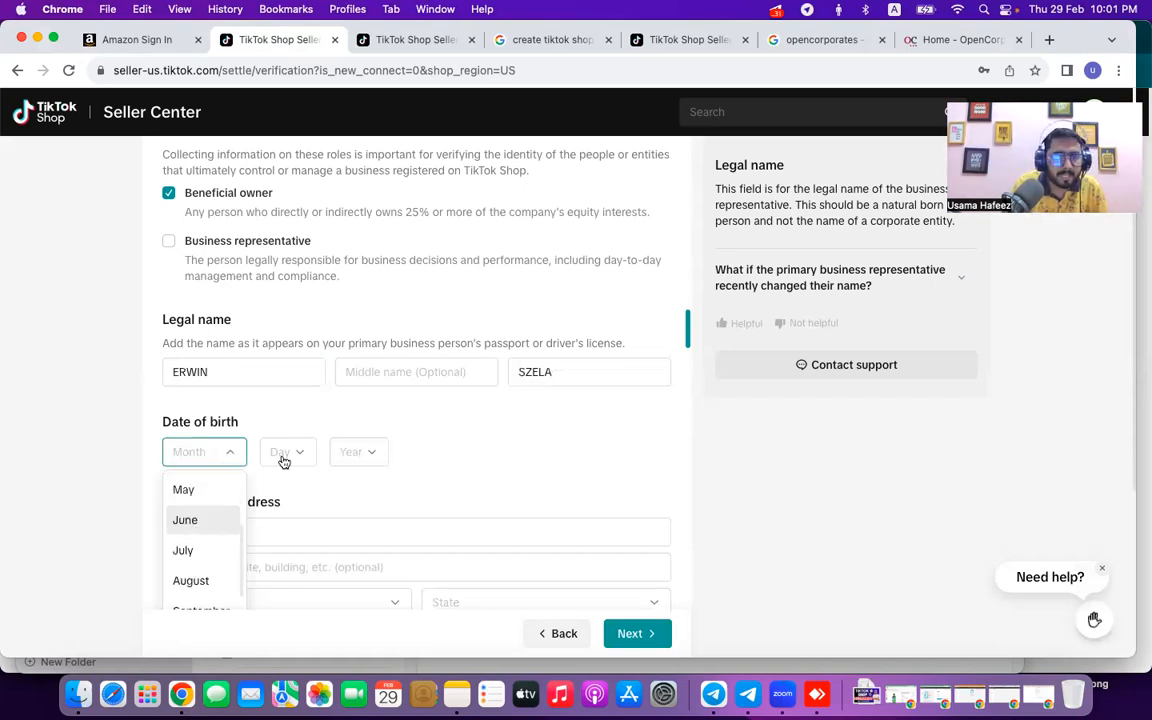
click(283, 460)
click(281, 459)
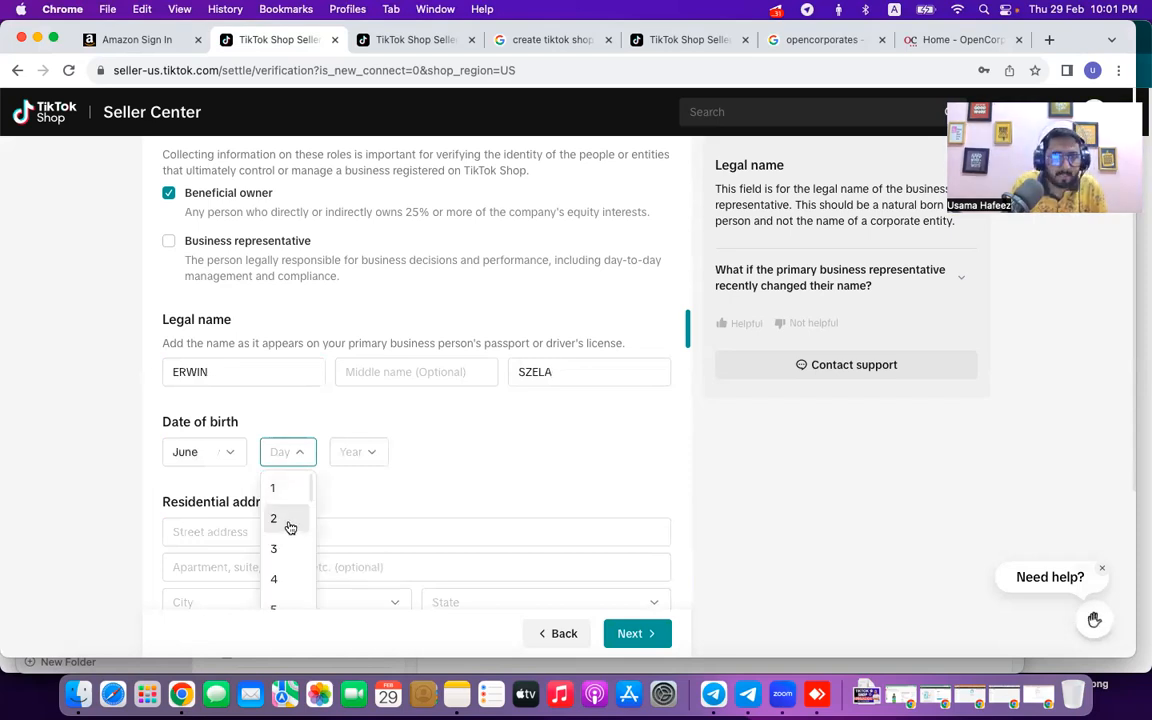
scroll(290, 527, down, 4)
scroll(284, 580, down, 1)
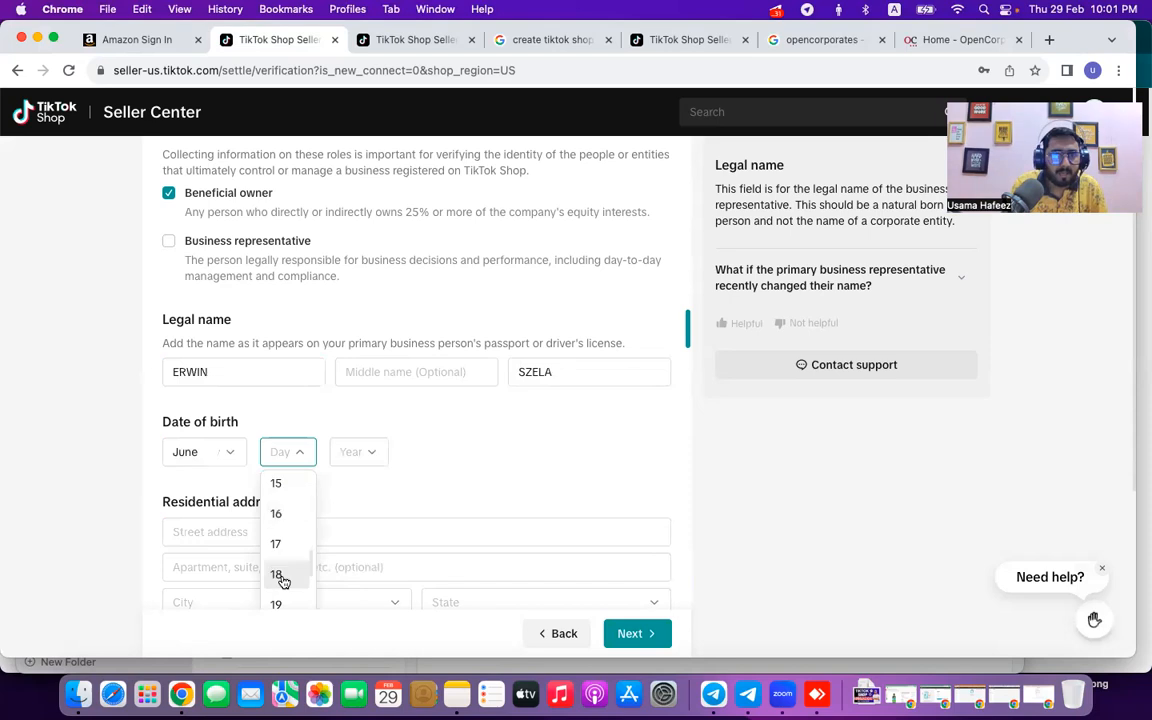
click(283, 577)
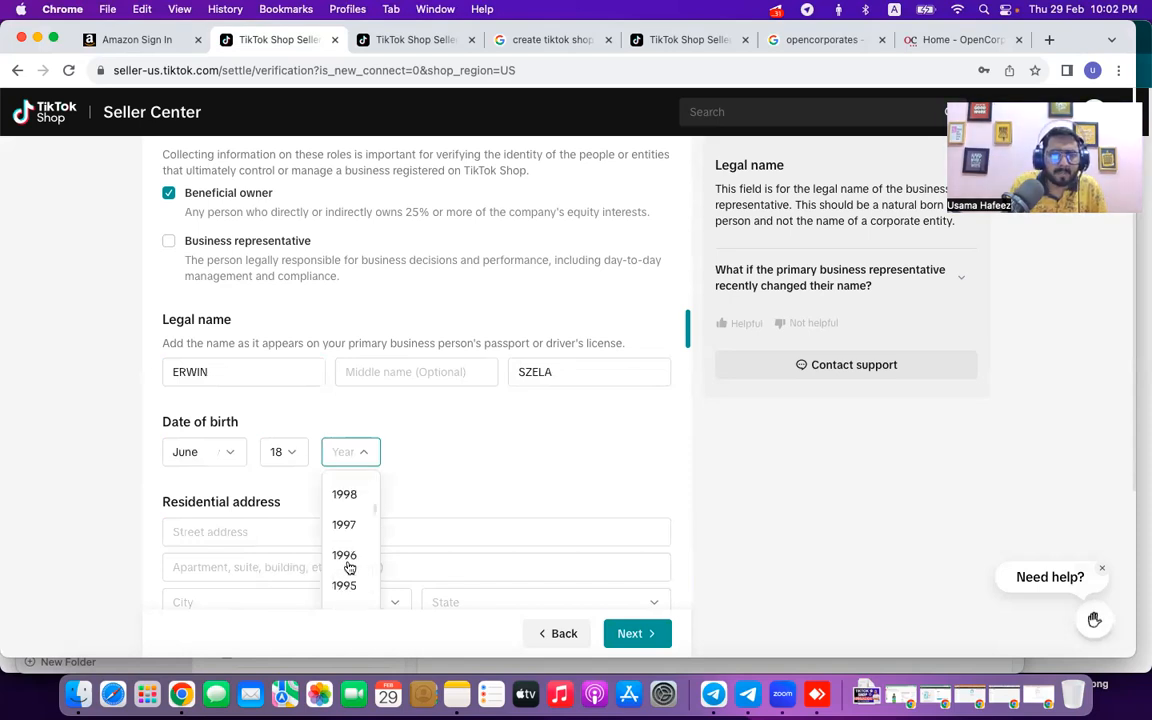
scroll(349, 567, down, 10)
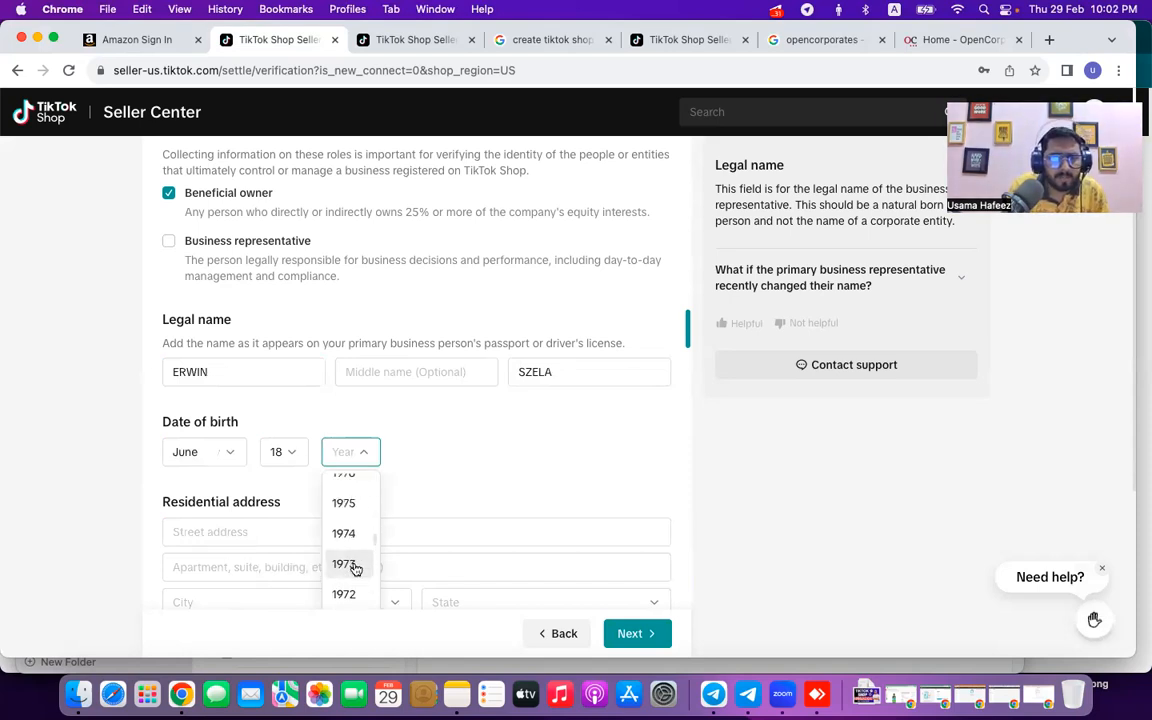
scroll(354, 568, down, 3)
scroll(354, 568, down, 2)
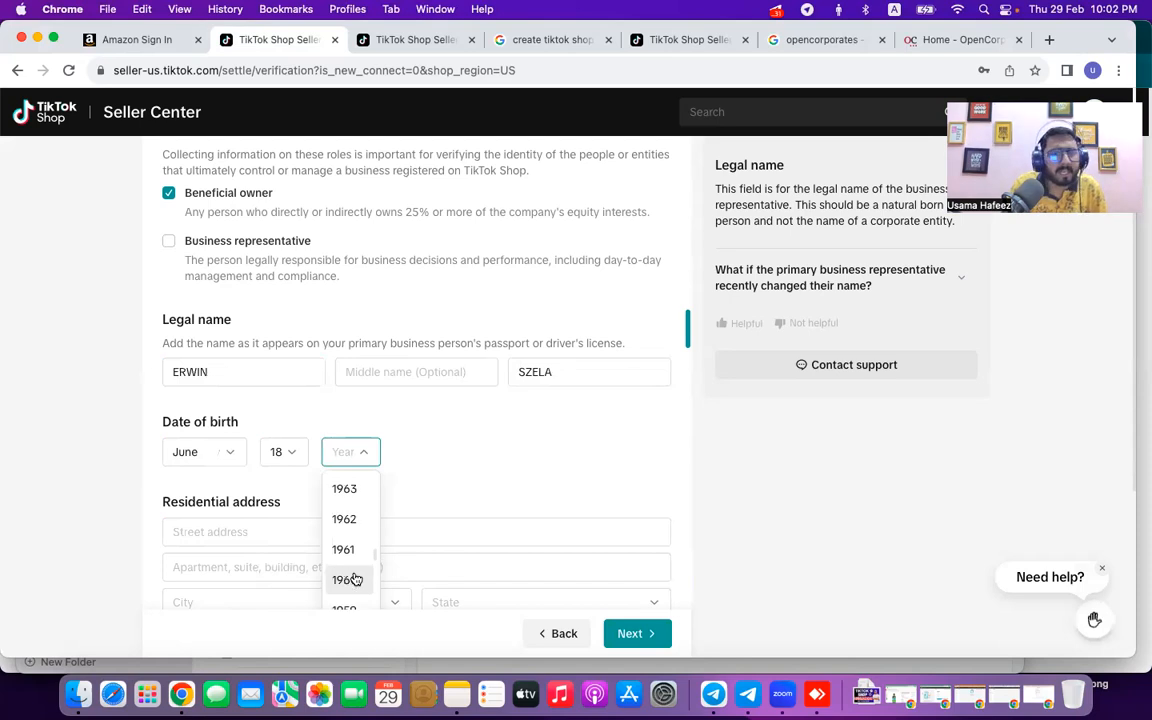
click(289, 532)
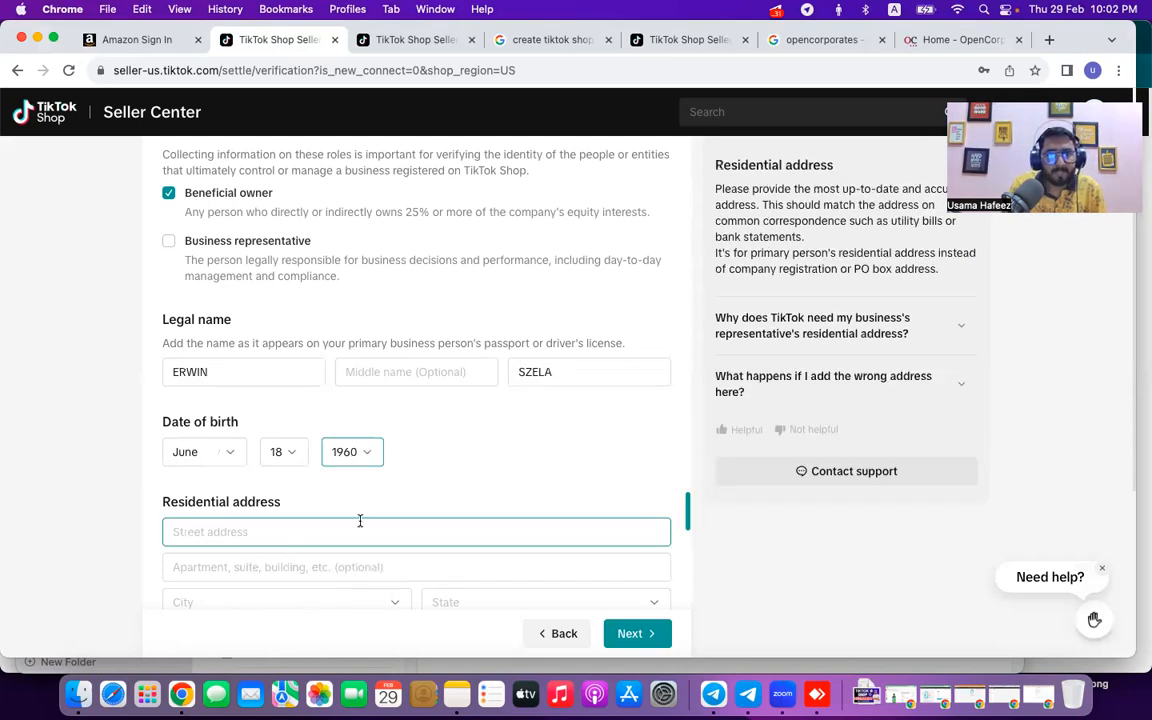
Type the residential street address, pick the suggested match to autofill city, state and ZIP.
scroll(97, 537, down, 3)
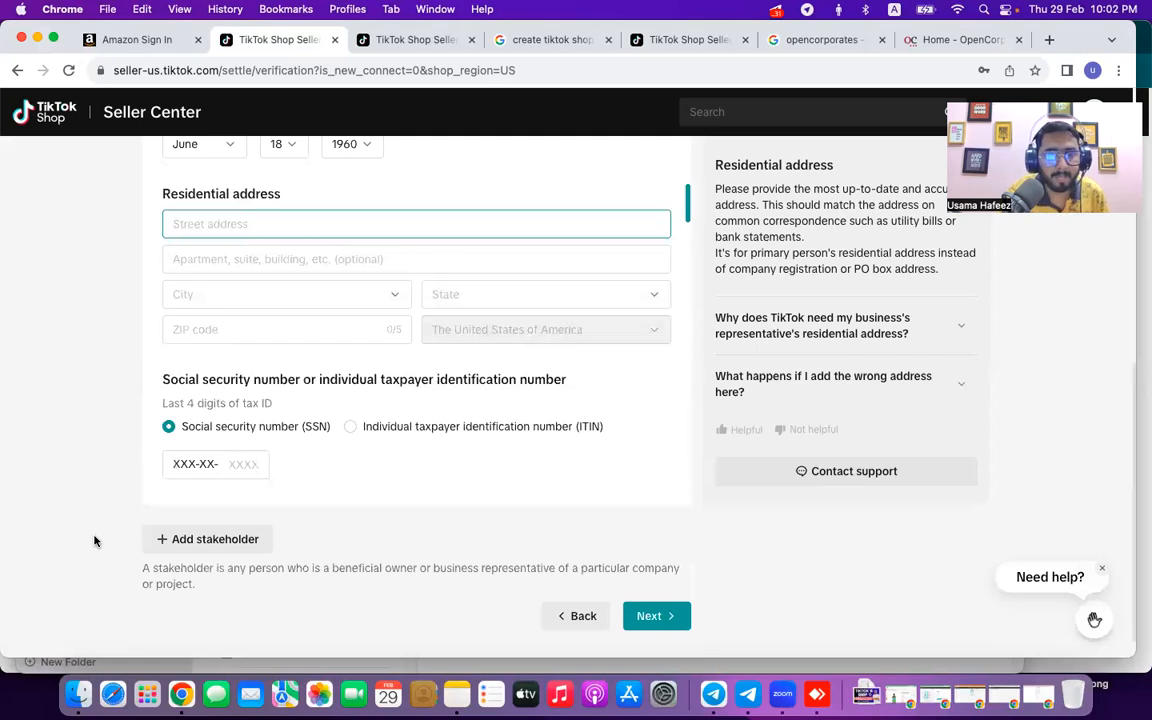
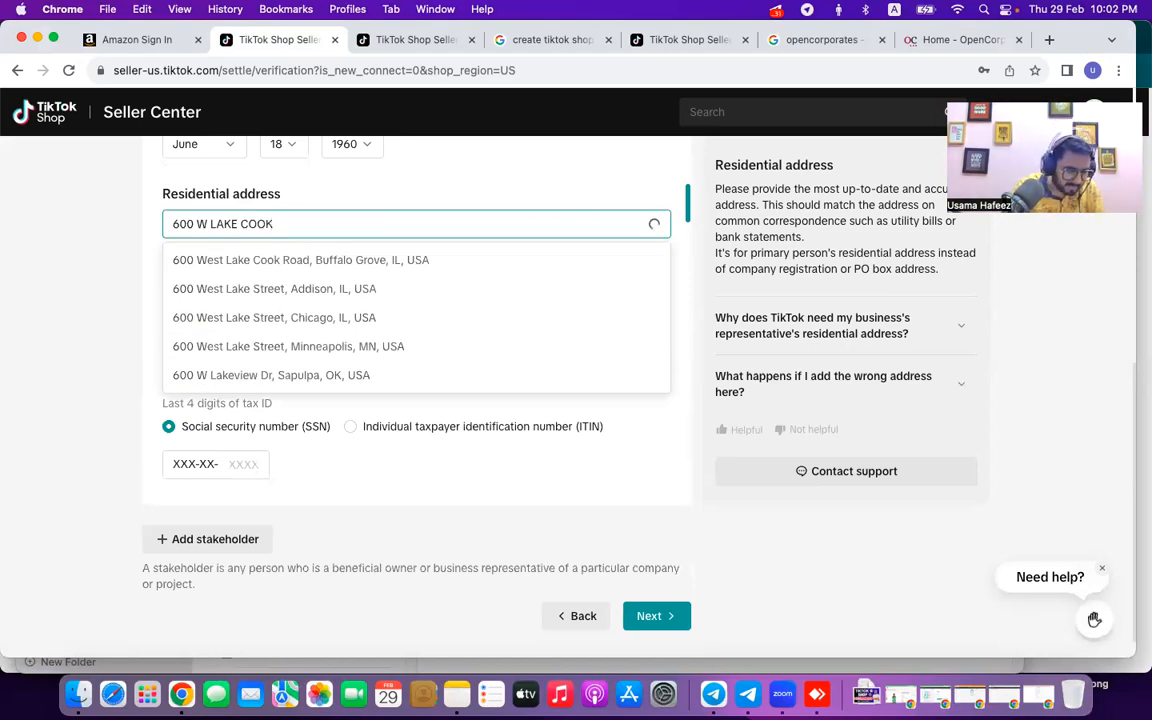
click(341, 262)
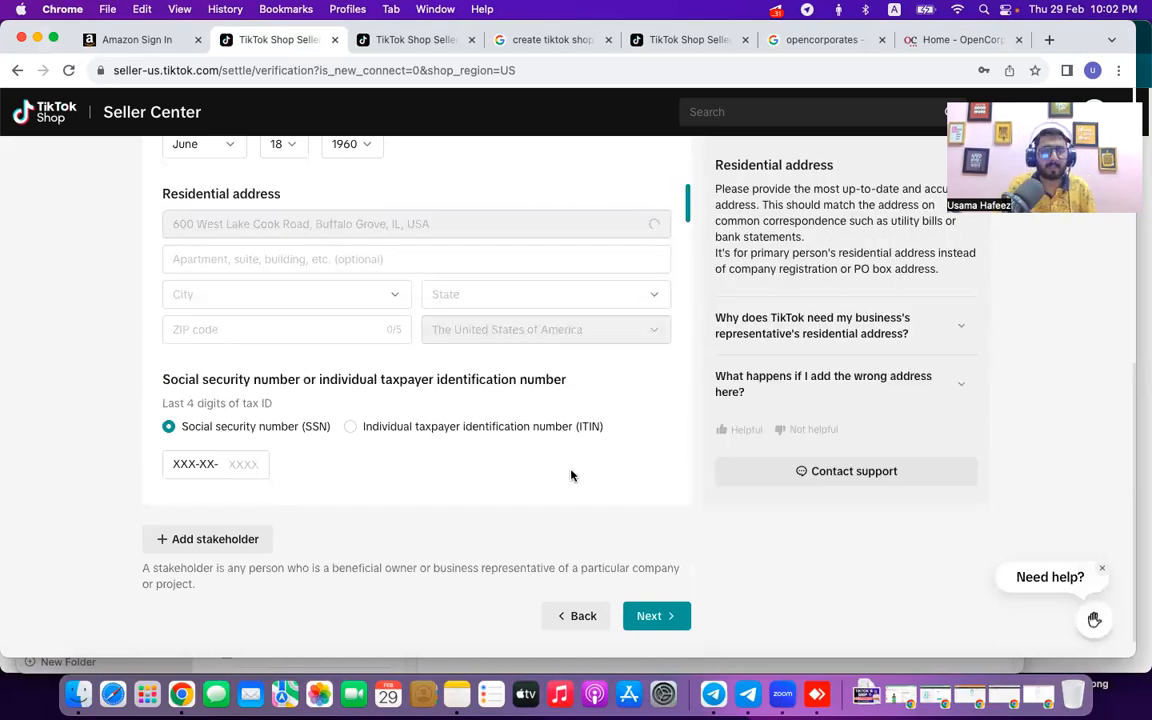
click(254, 462)
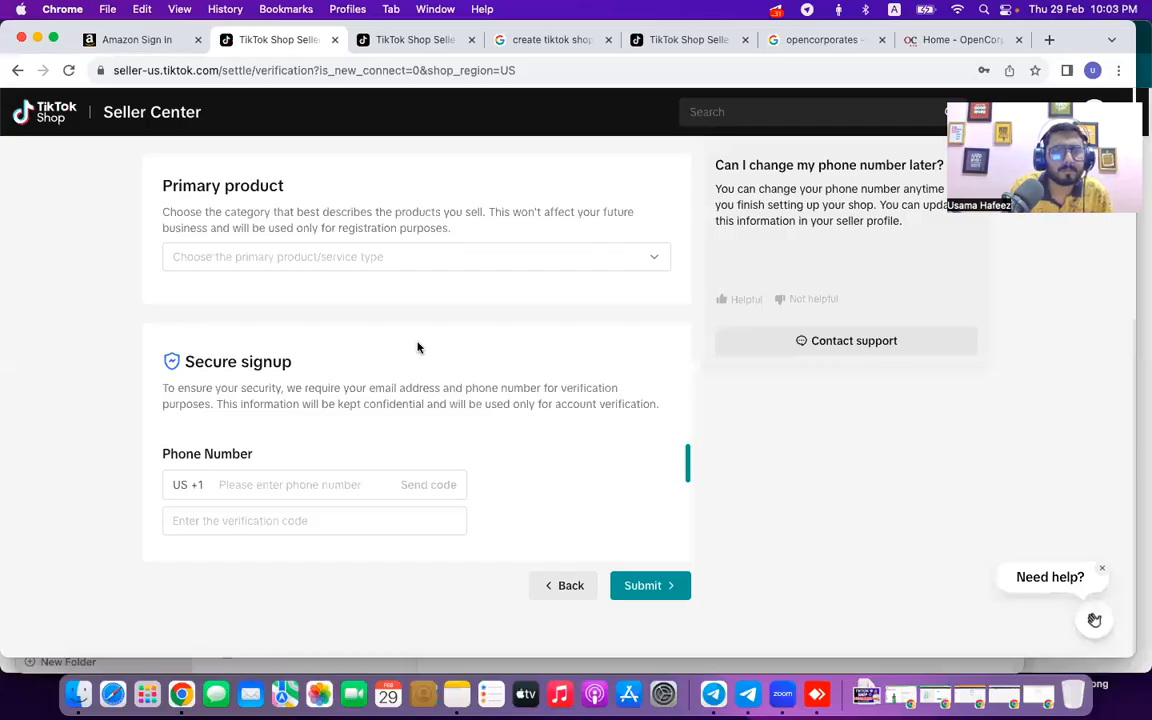
Enter 'Pets food shop' in the Shop name field.
scroll(418, 347, up, 5)
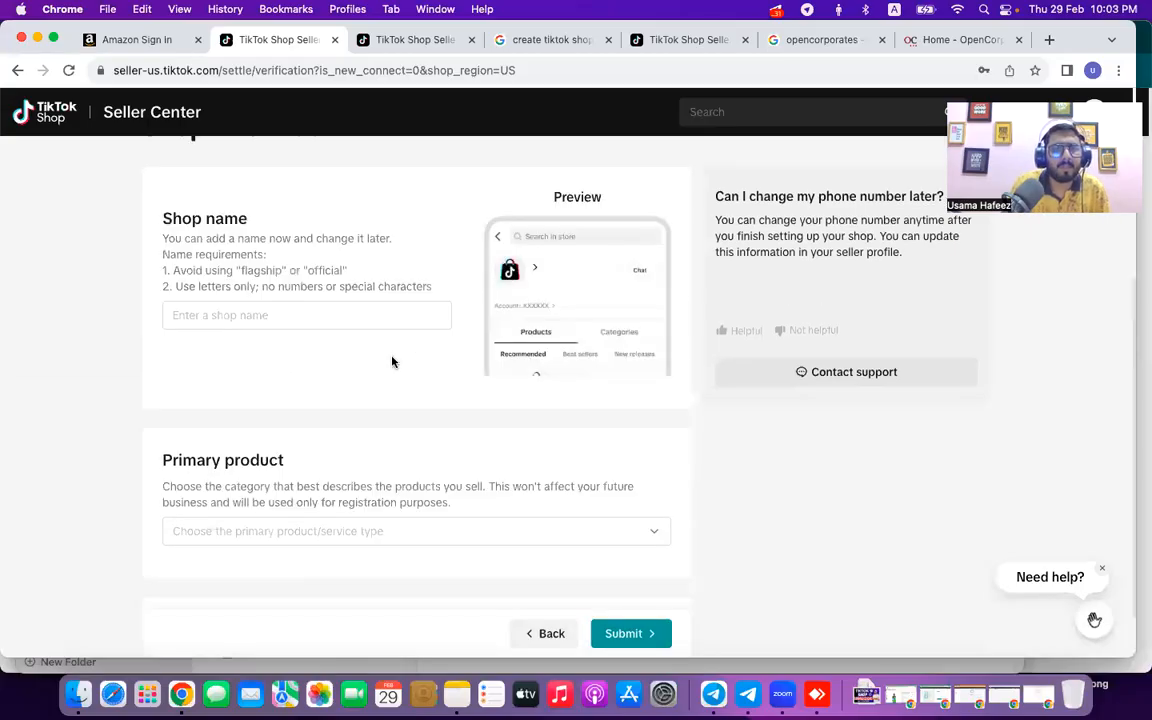
click(289, 421)
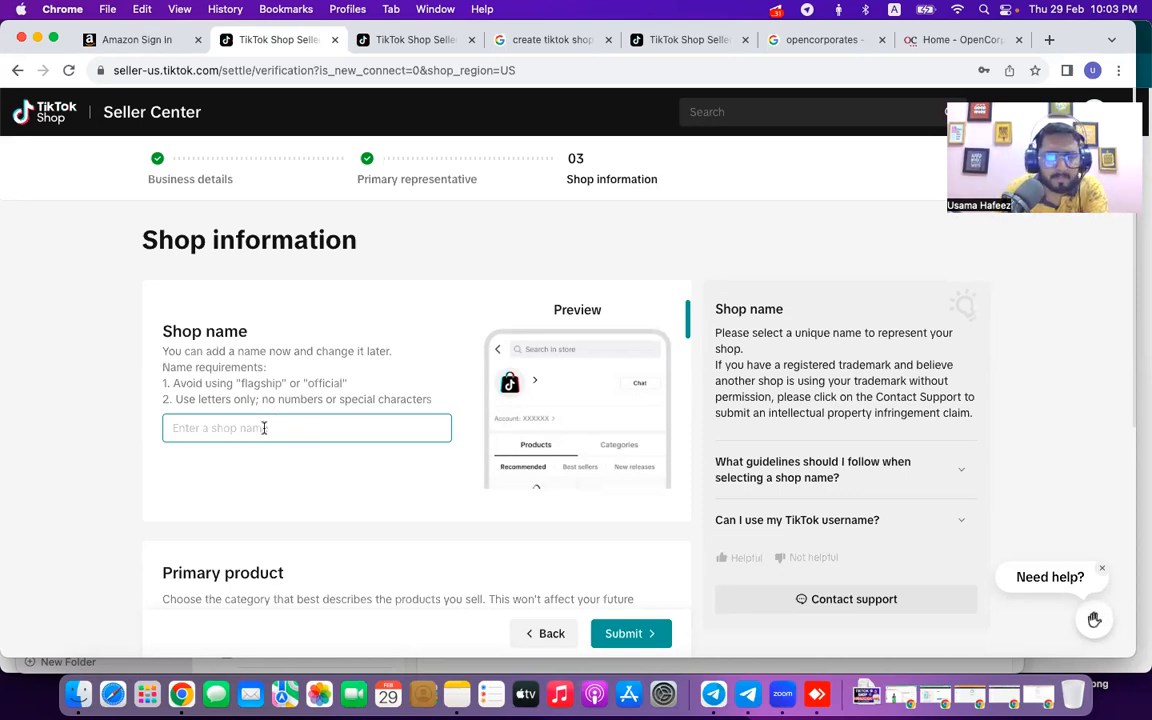
text(P)
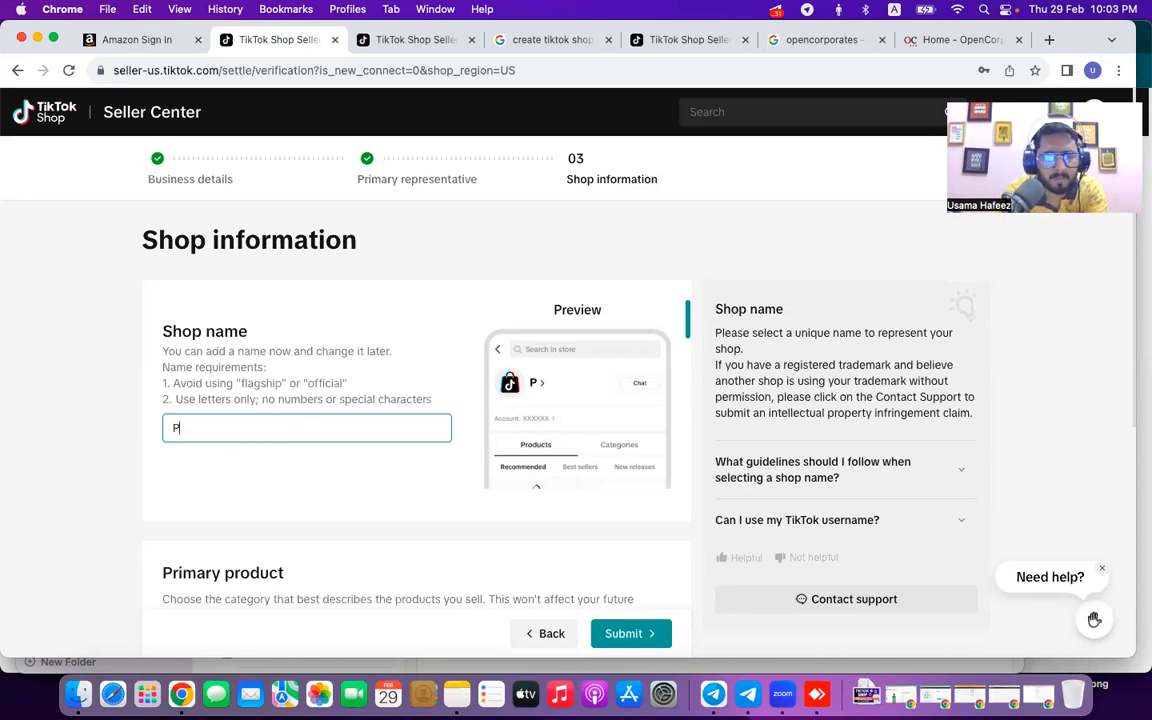
text(ets food shop)
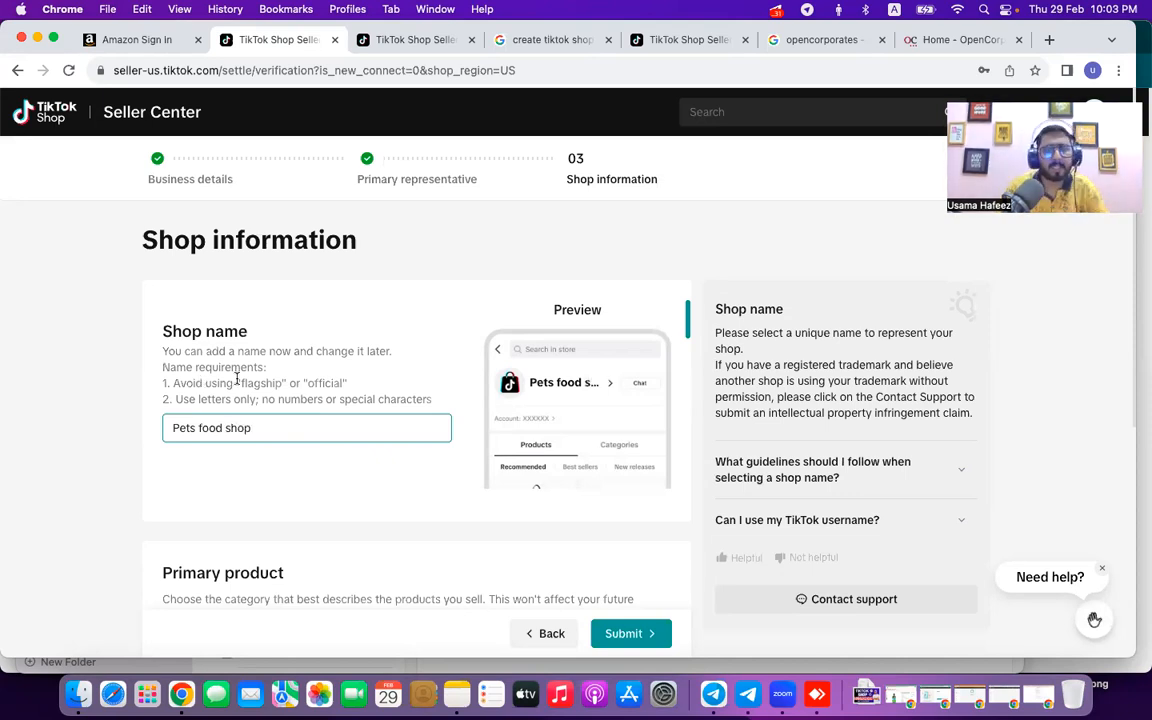
scroll(257, 458, down, 2)
scroll(257, 458, down, 2)
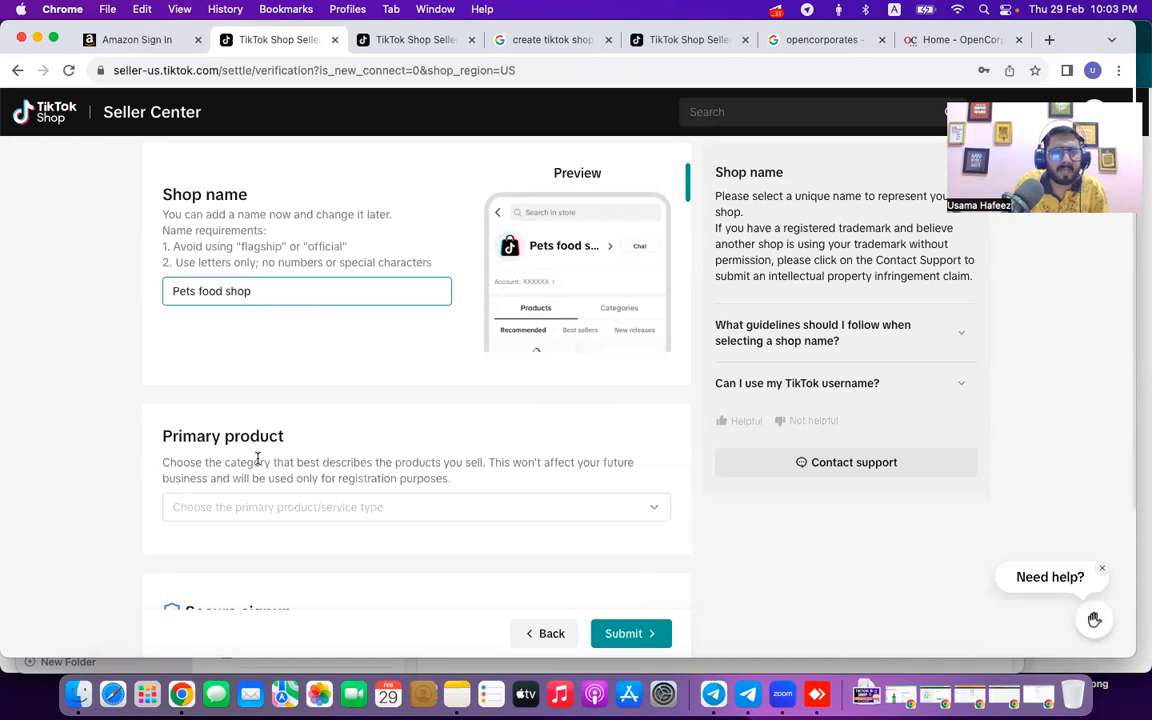
Choose Home Supplies as the primary product, enter the phone number, and submit the shop information.
click(278, 507)
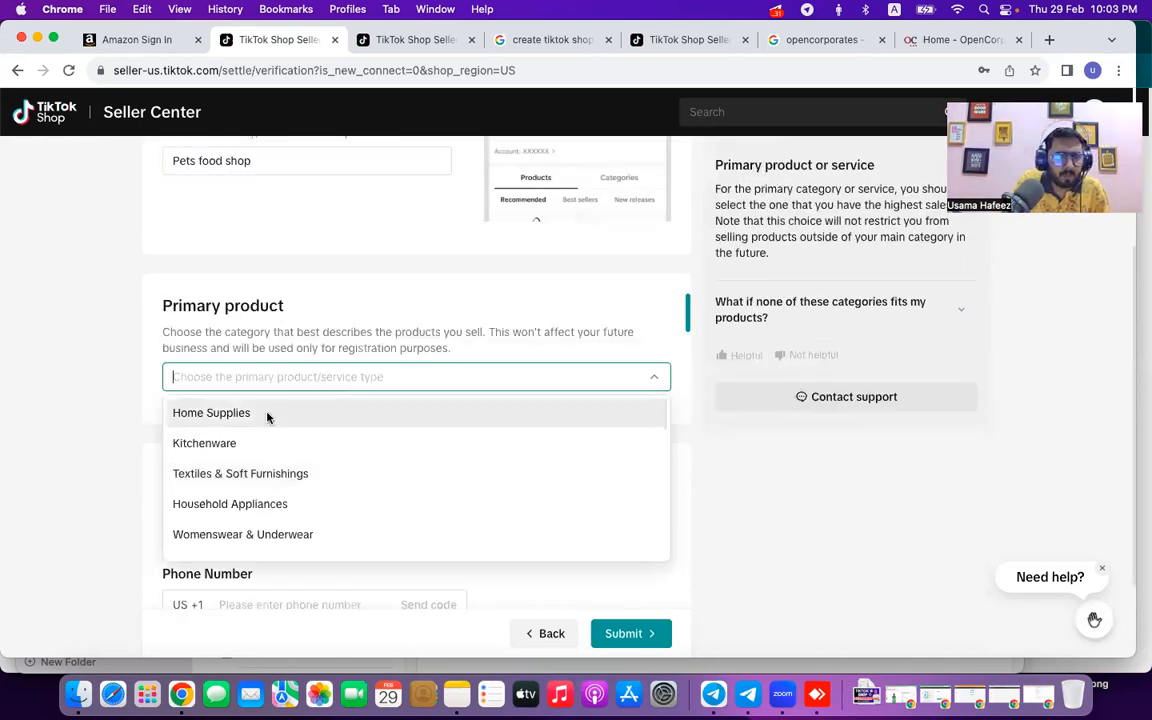
click(267, 415)
scroll(283, 450, down, 3)
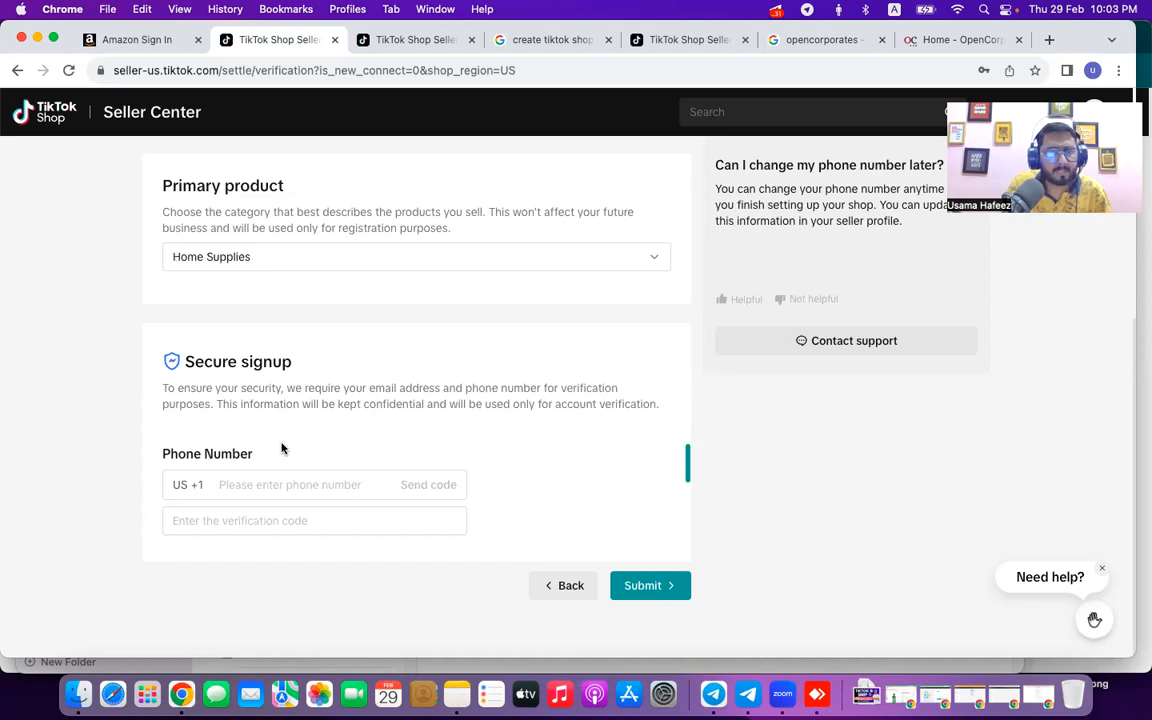
click(285, 484)
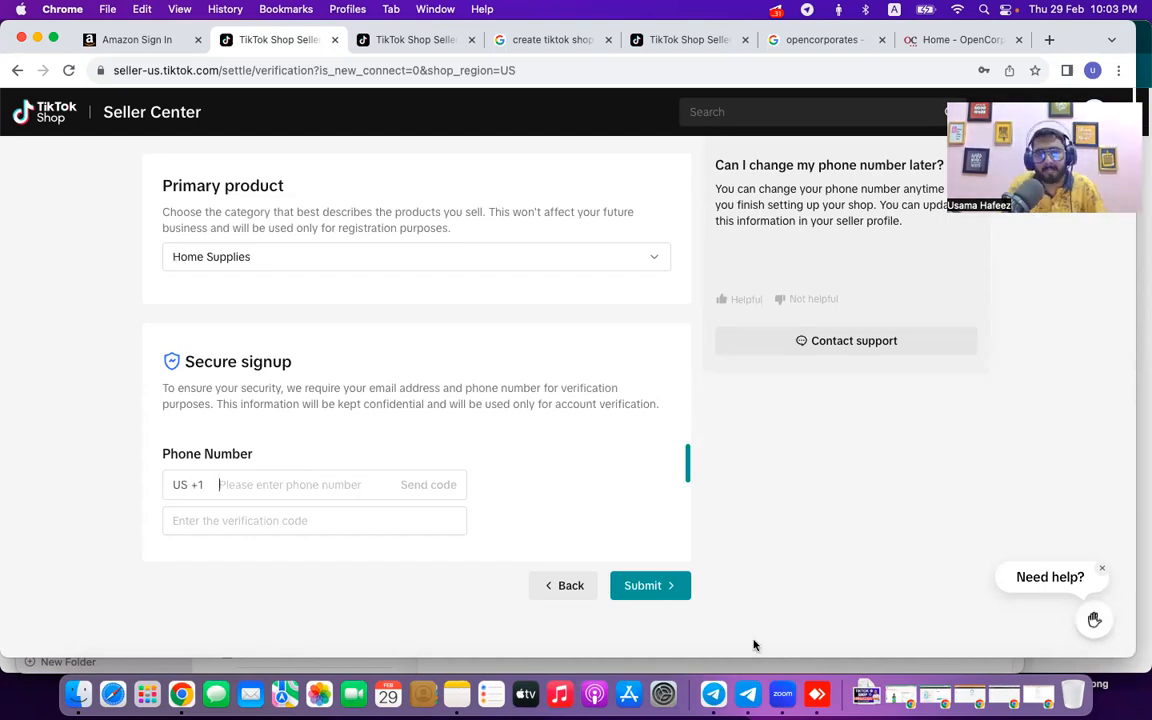
click(185, 484)
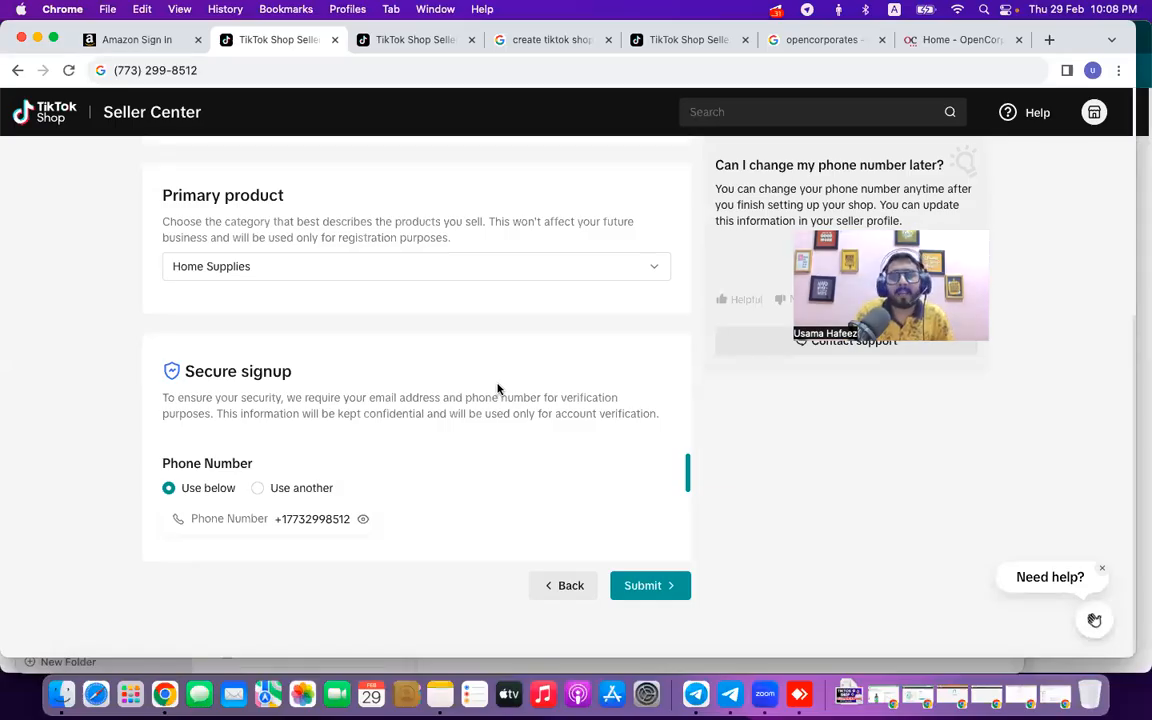
click(645, 586)
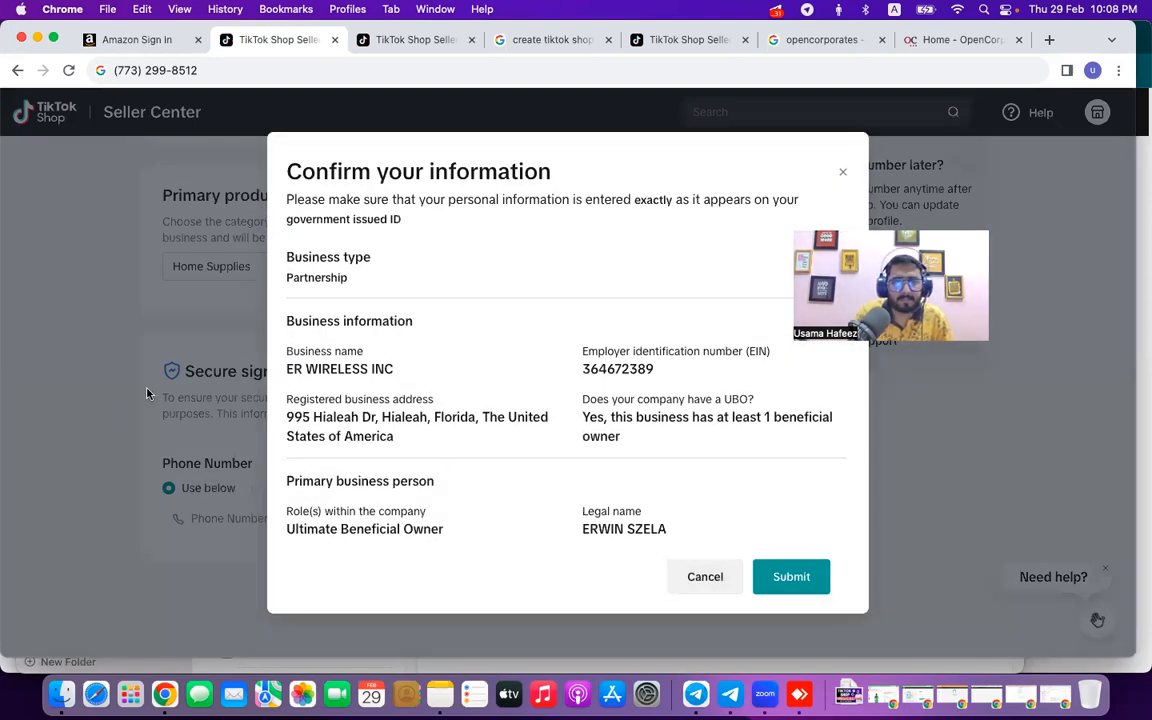
Confirm the summarized business details to submit the registration for review.
click(799, 578)
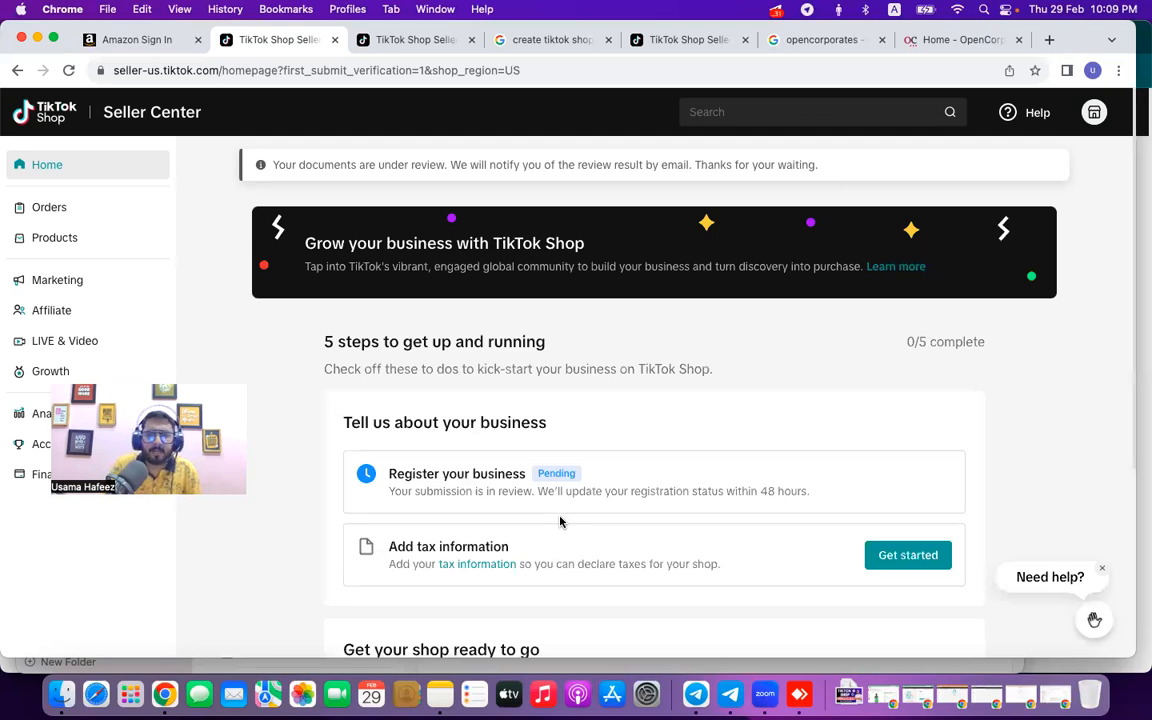
Review the homepage setup steps and reload the page so registration shows 1/5 complete.
scroll(532, 491, down, 5)
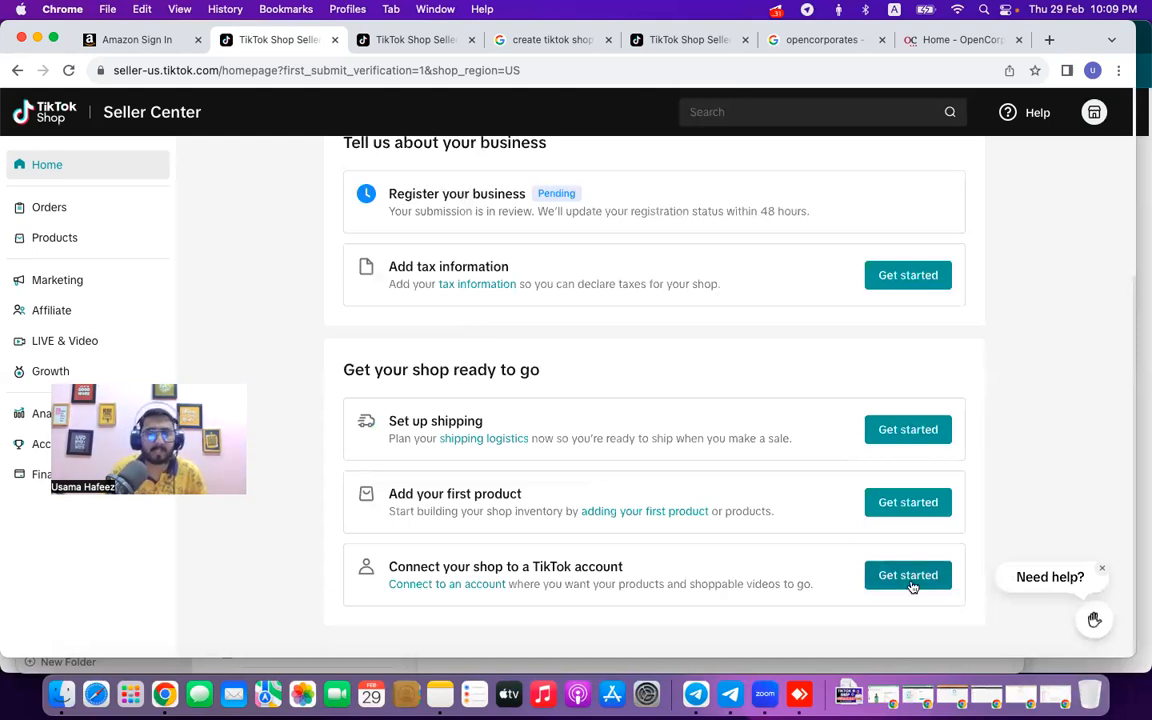
scroll(520, 474, up, 3)
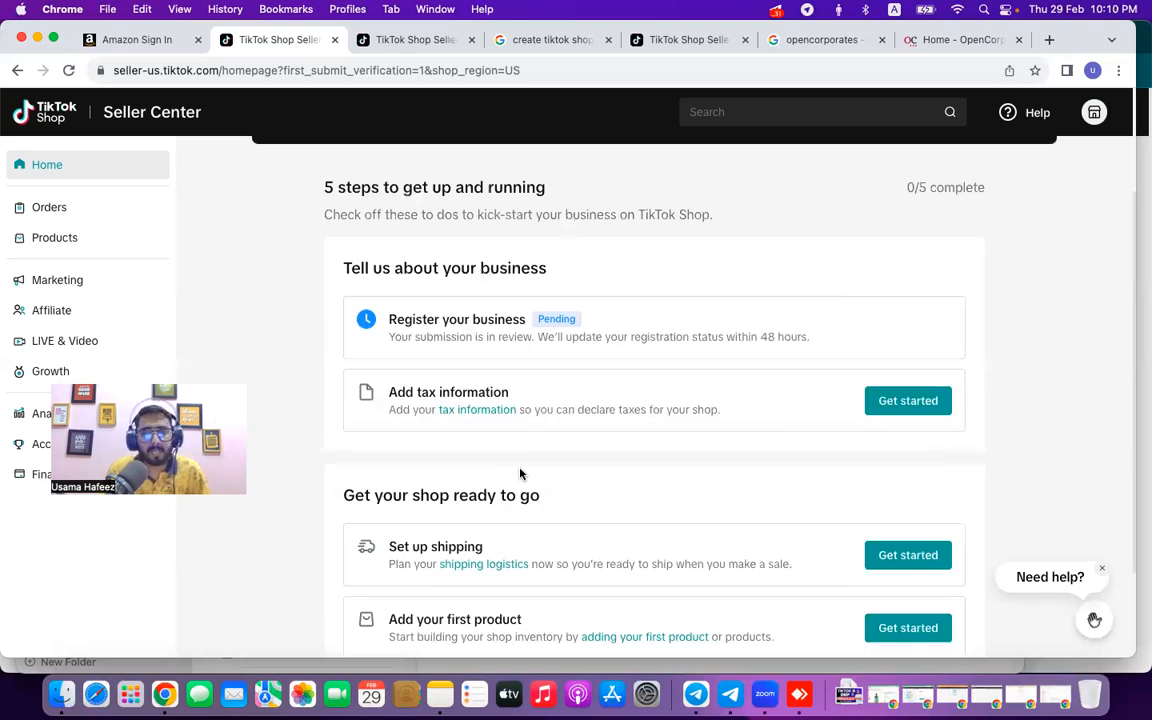
scroll(575, 461, down, 2)
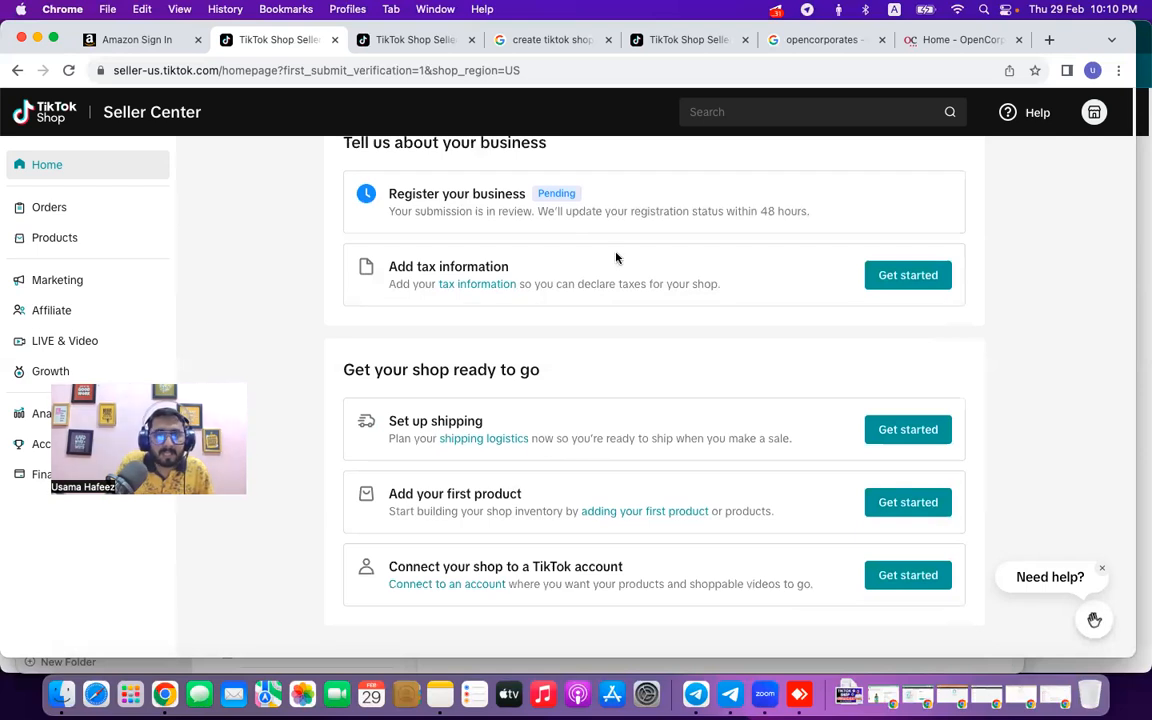
scroll(450, 340, up, 3)
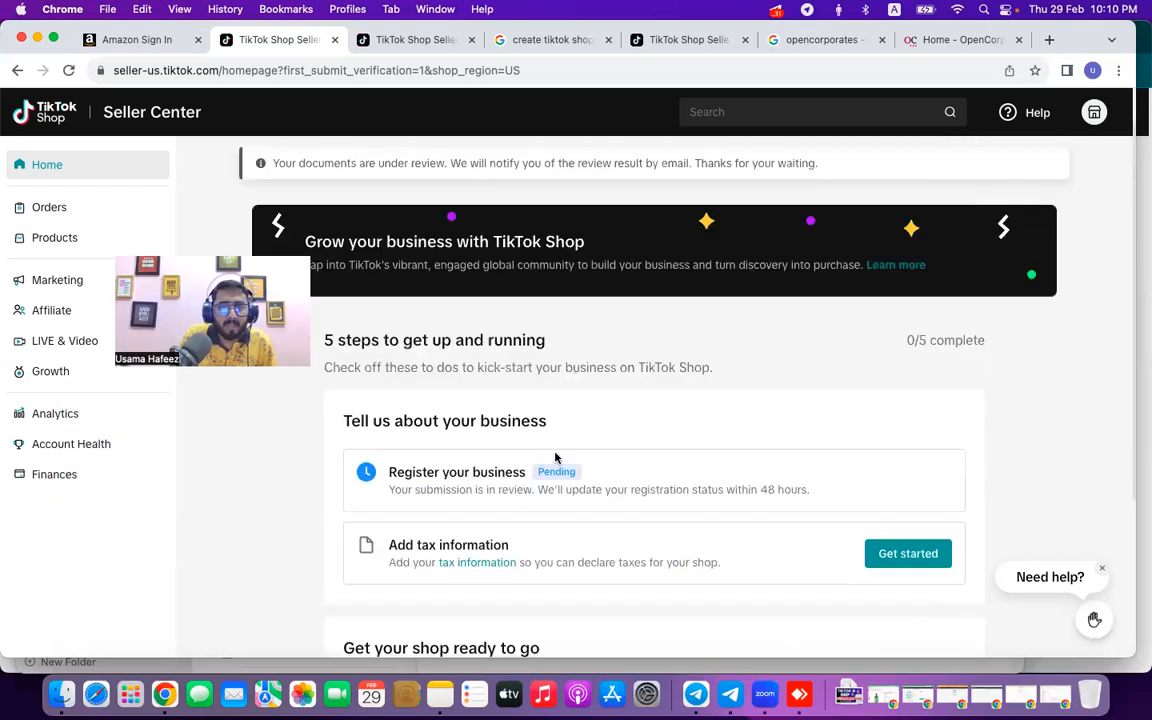
click(68, 70)
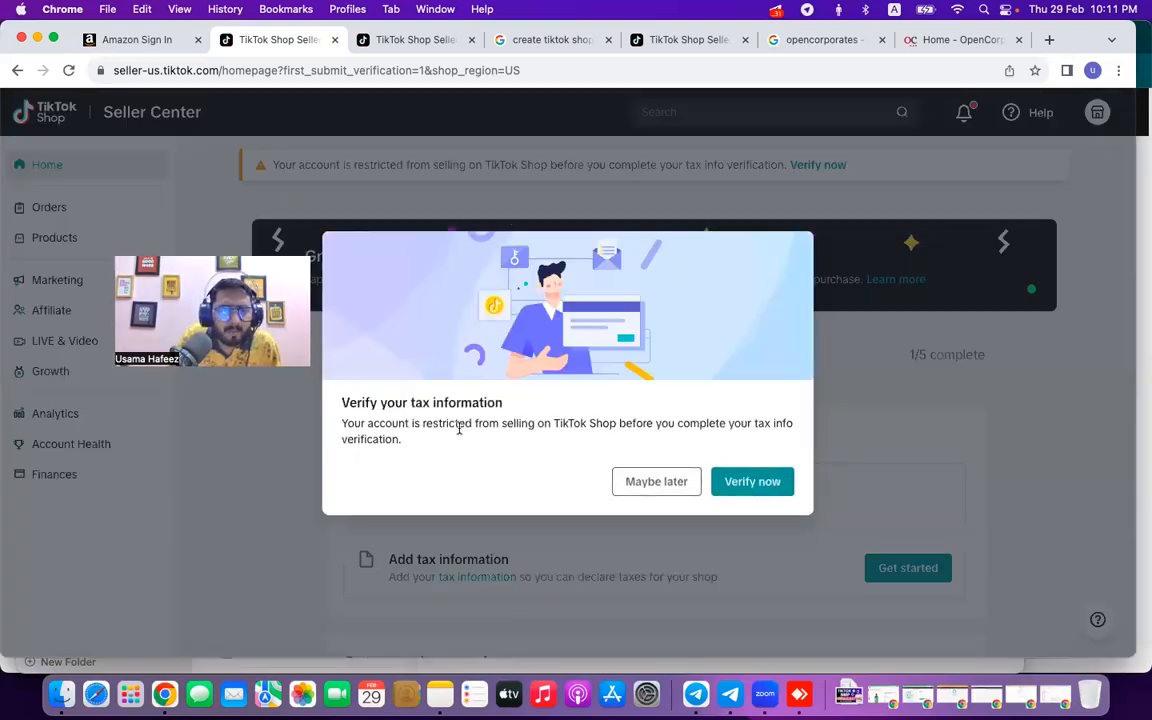
Dismiss the tax verification prompt and start Add tax information in a new tab.
click(656, 482)
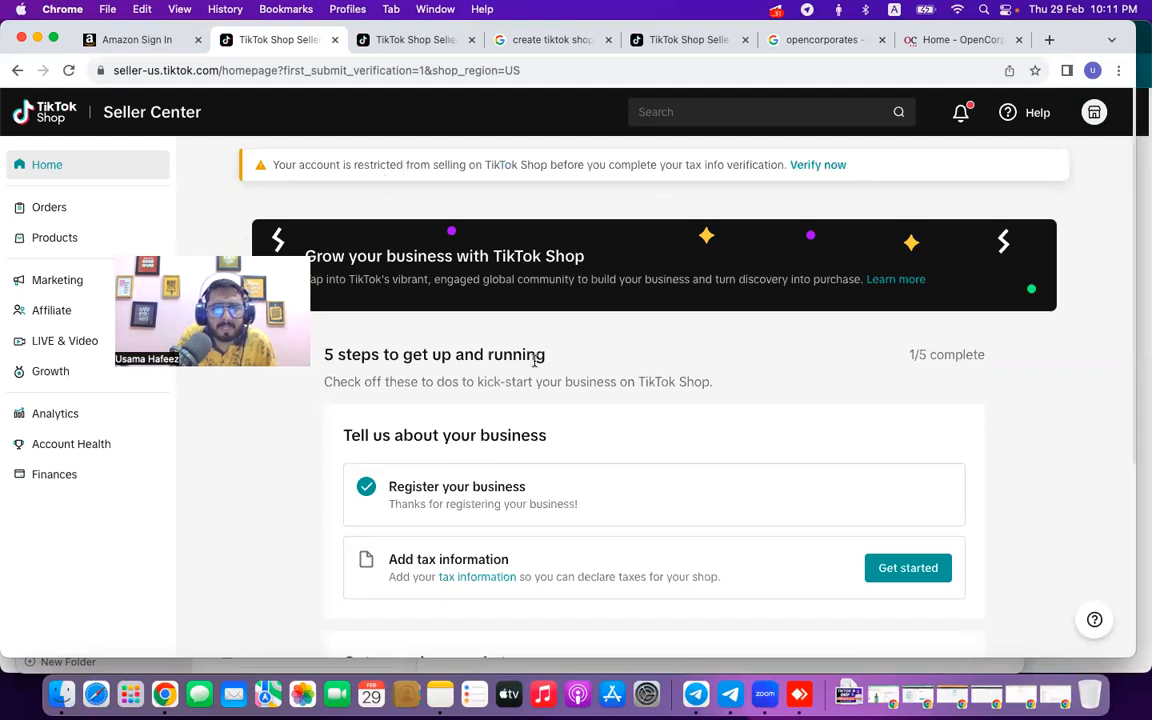
scroll(480, 325, down, 3)
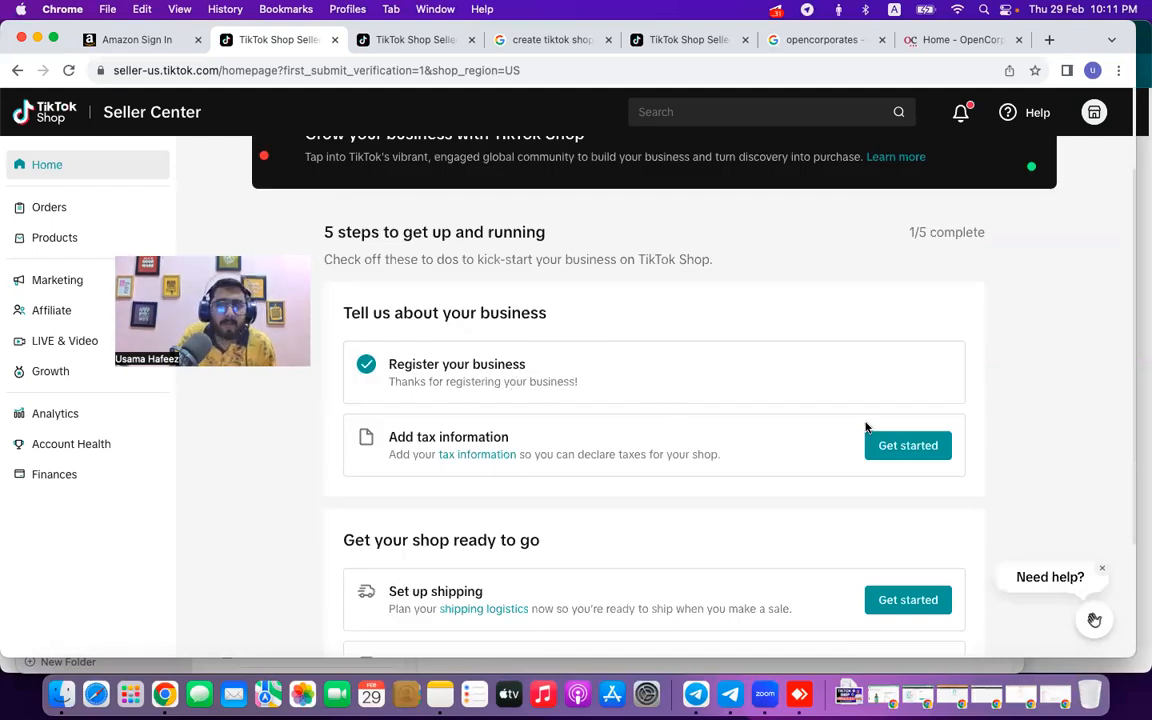
click(907, 446)
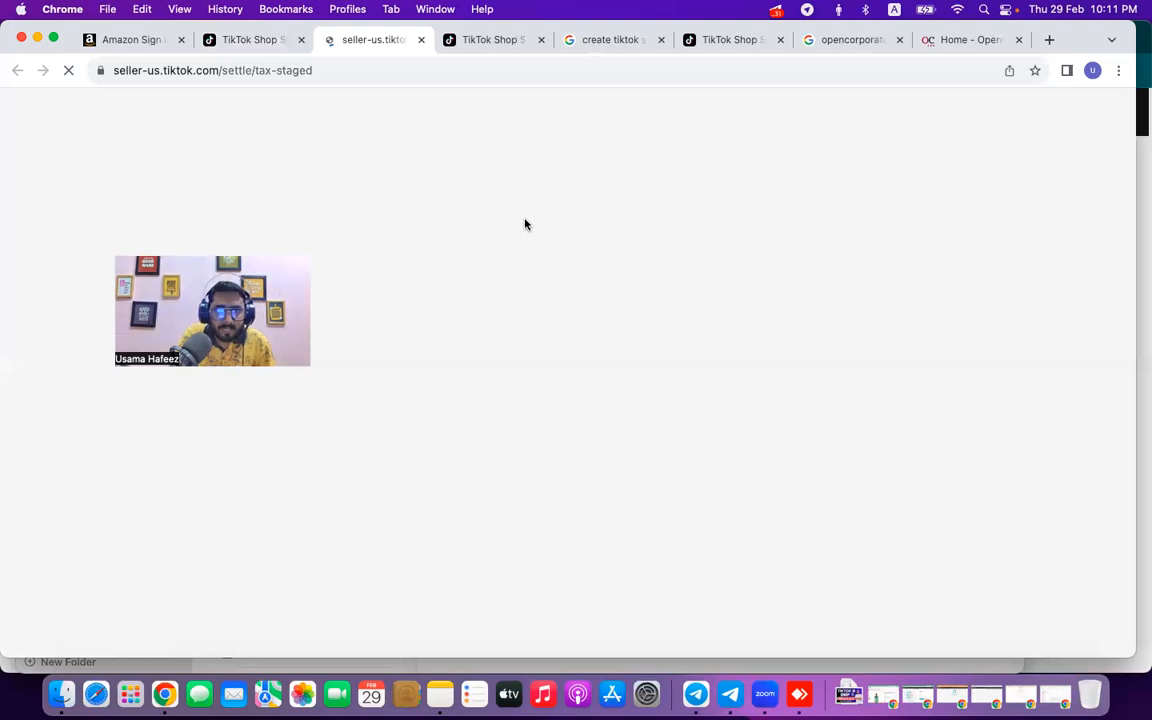
Return to the Seller Center homepage, then bring up the OpenCorporates home page.
click(255, 46)
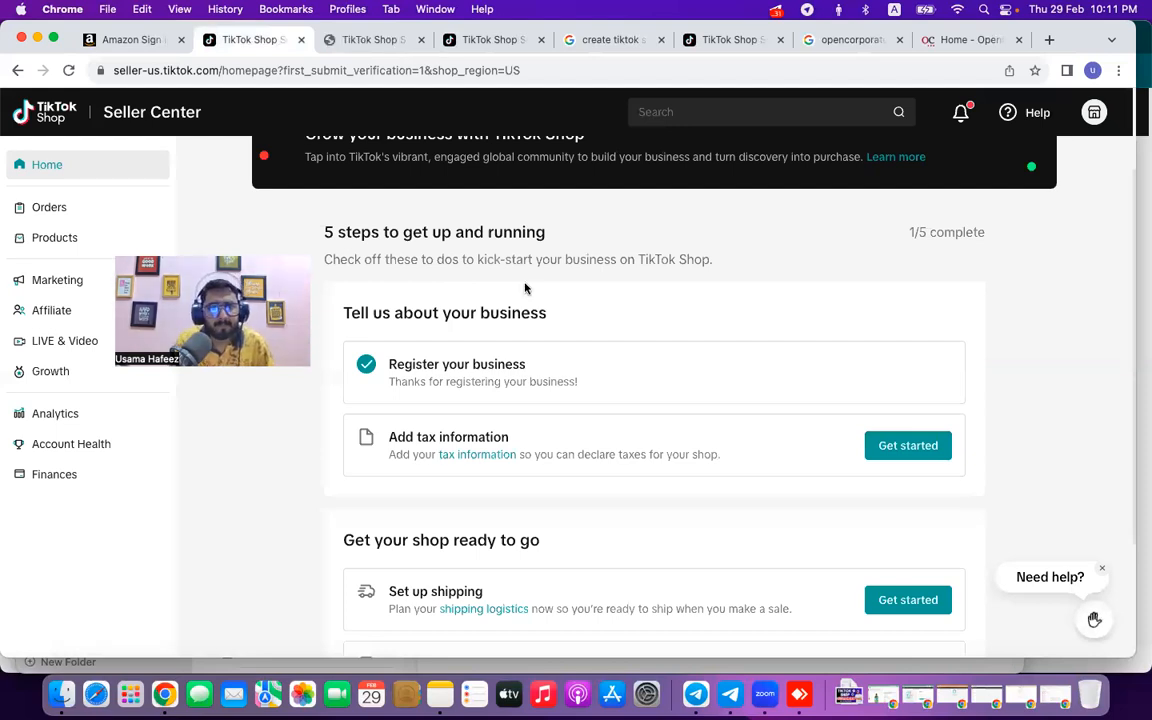
scroll(524, 288, up, 2)
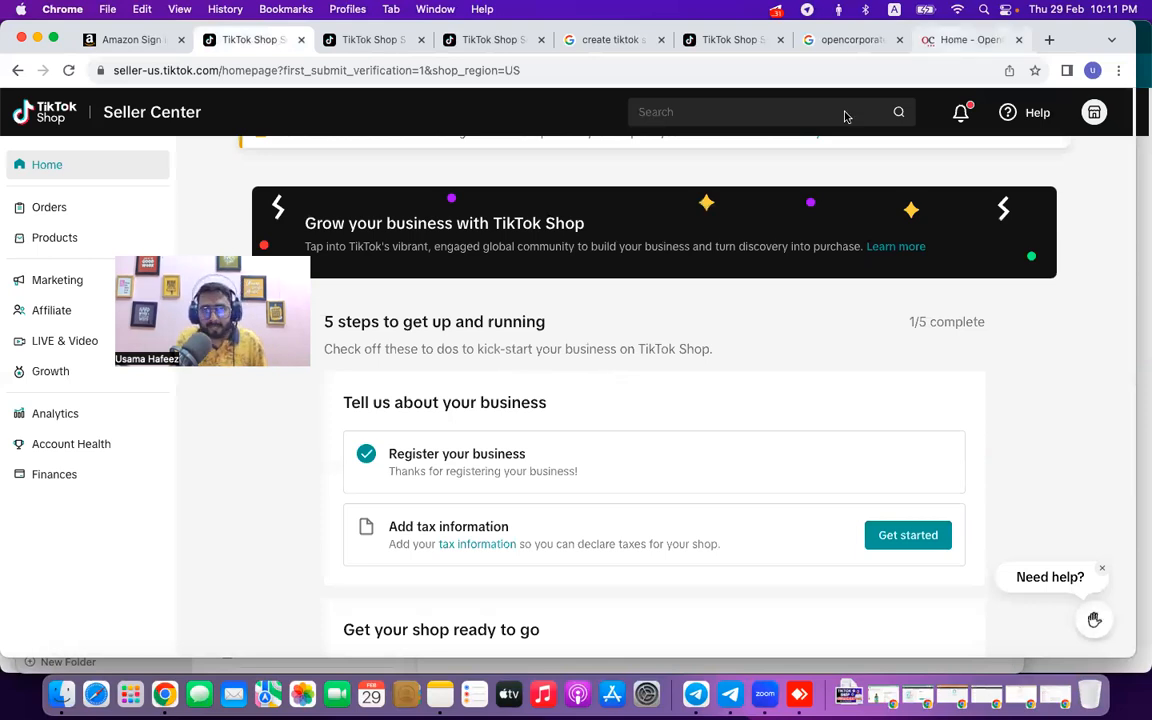
click(968, 40)
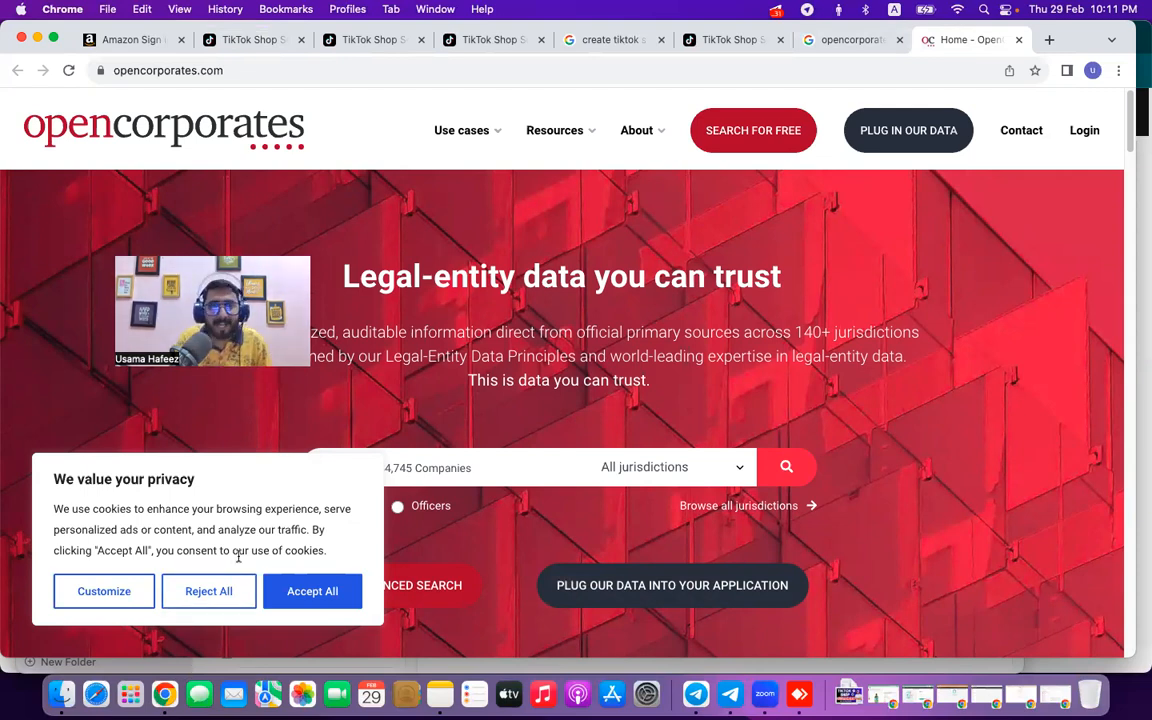
Dismiss the OpenCorporates cookie notice, browse the page, and return to the TikTok Shop Business details form.
click(230, 591)
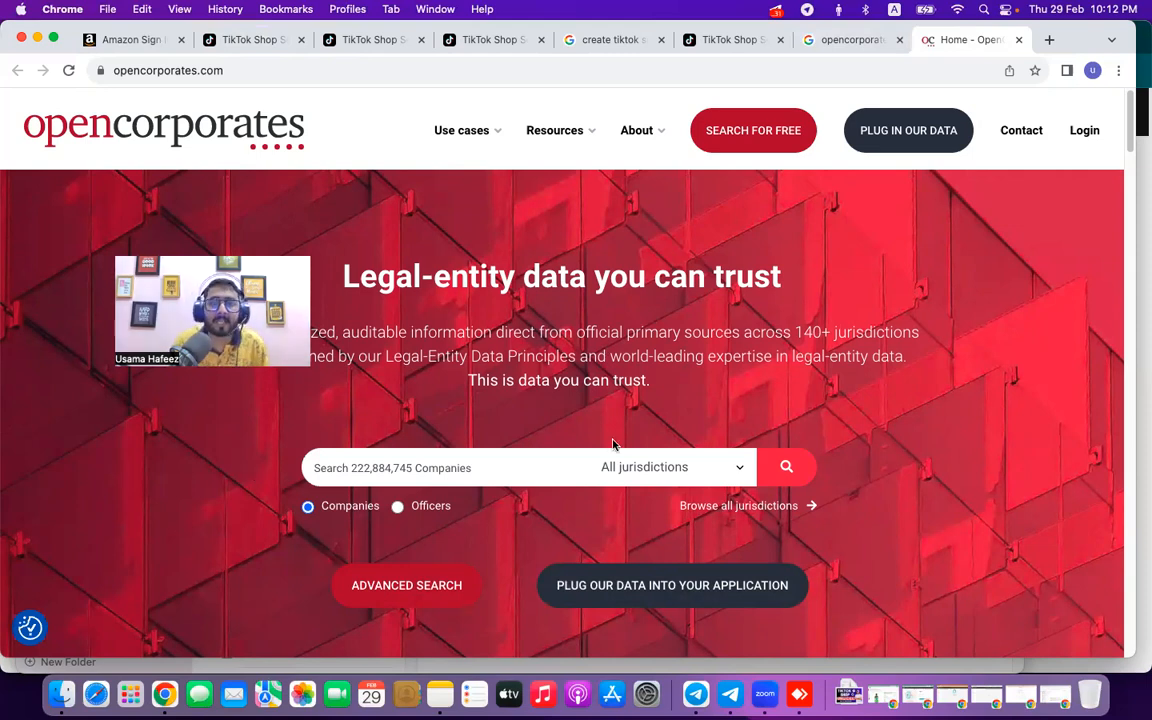
scroll(599, 416, down, 5)
scroll(599, 417, down, 2)
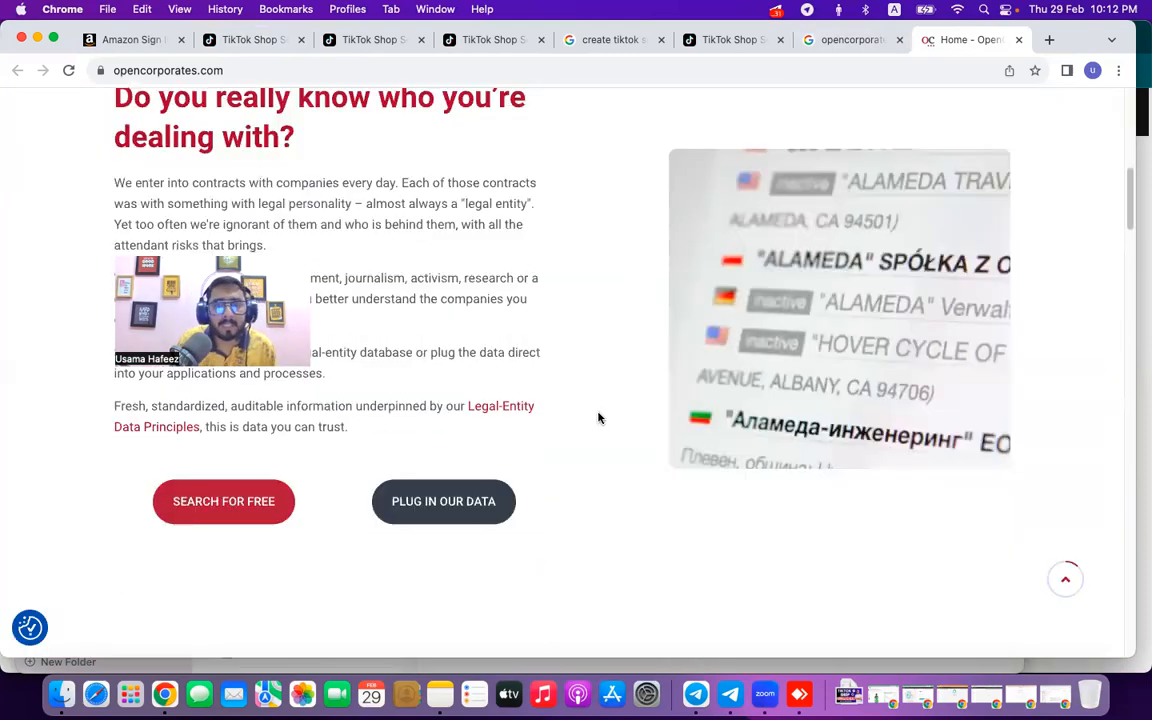
scroll(599, 418, down, 3)
scroll(552, 472, down, 3)
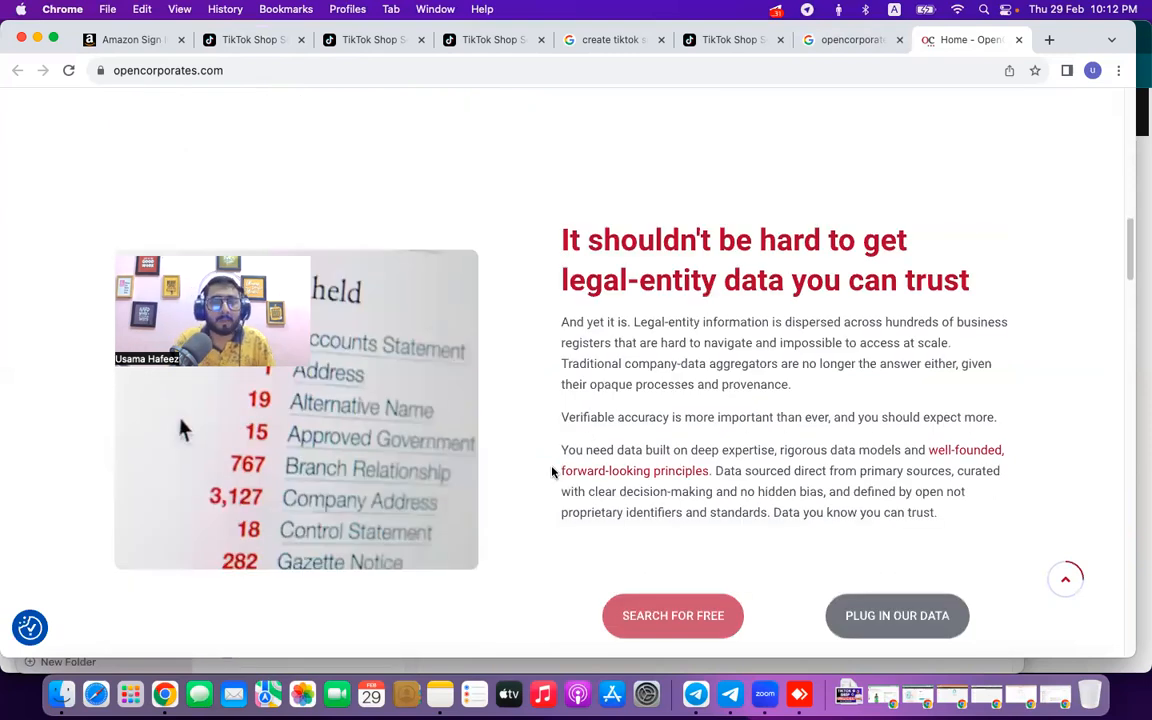
scroll(552, 472, up, 10)
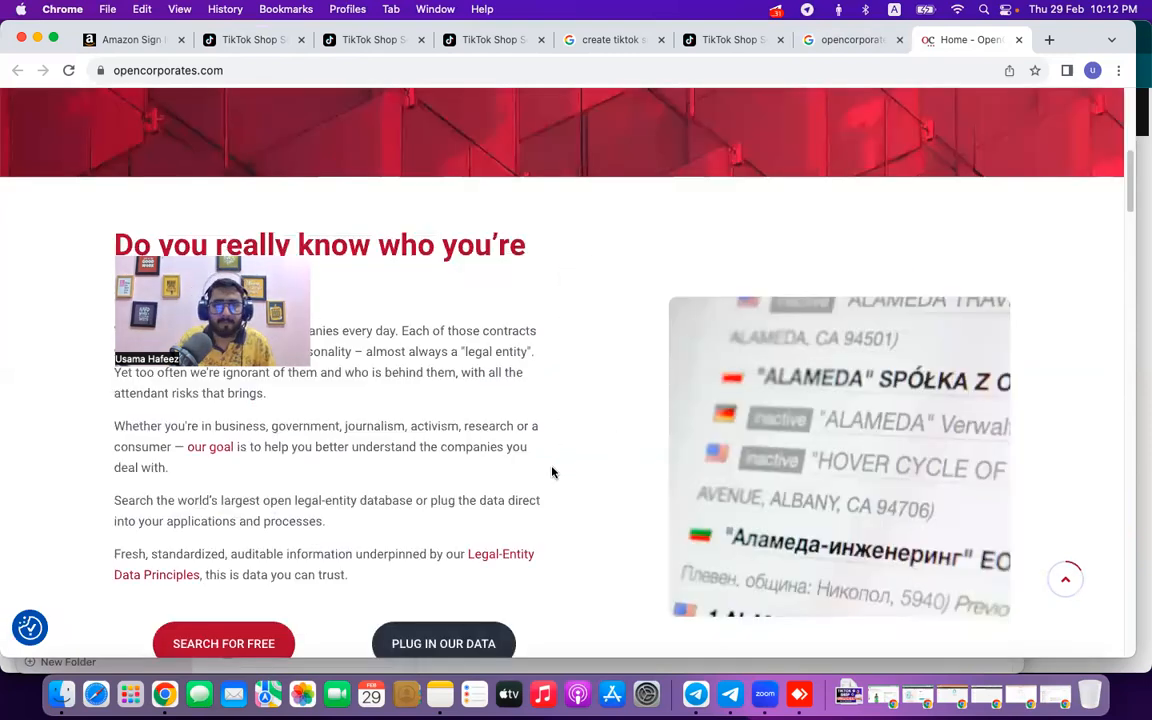
click(707, 39)
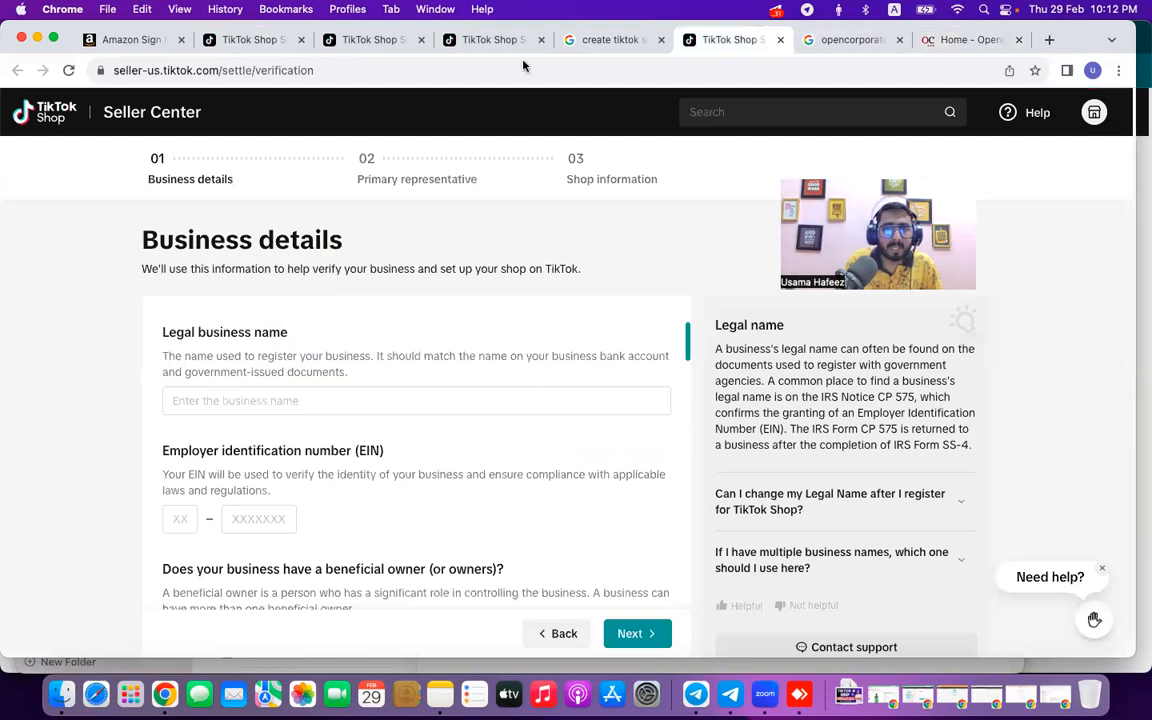
Return to the Tax information form and scroll down to its confirmation statements.
click(465, 41)
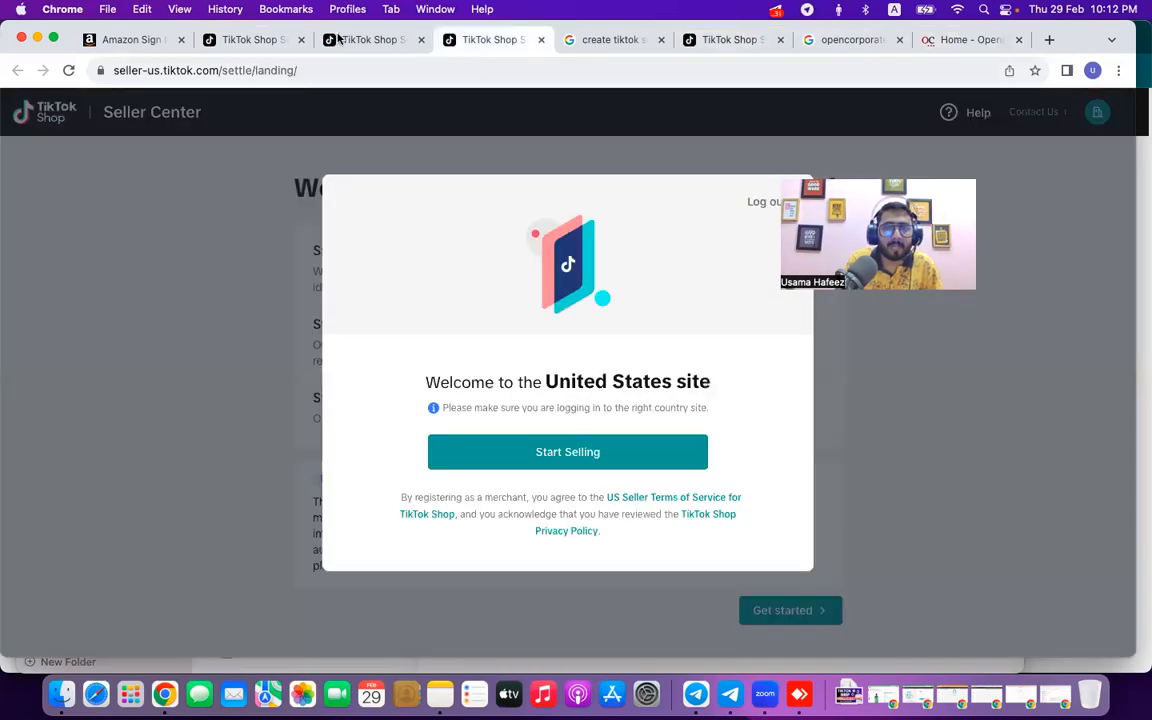
click(338, 39)
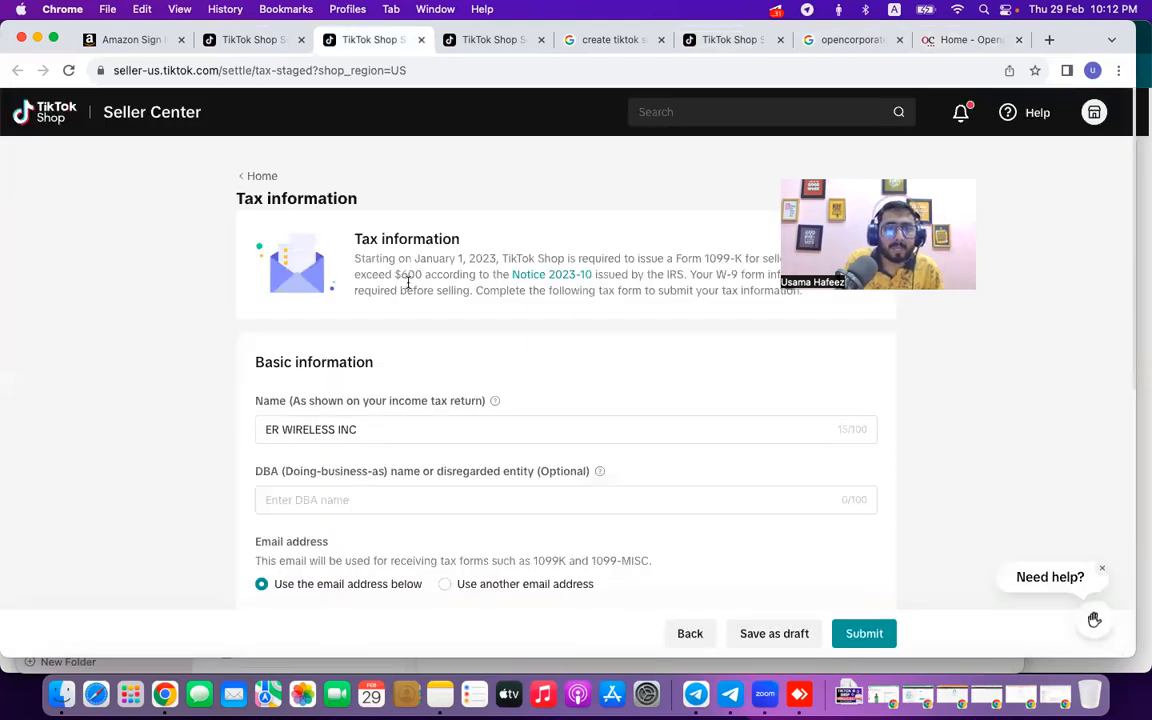
scroll(408, 283, down, 3)
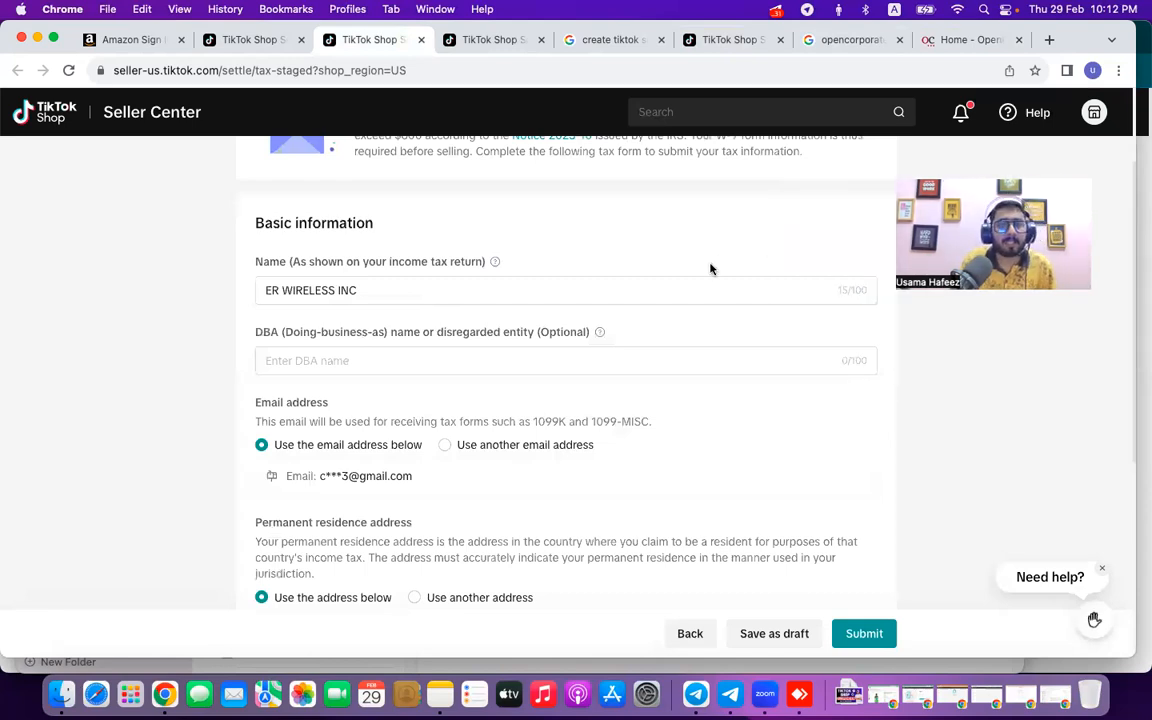
scroll(711, 269, down, 3)
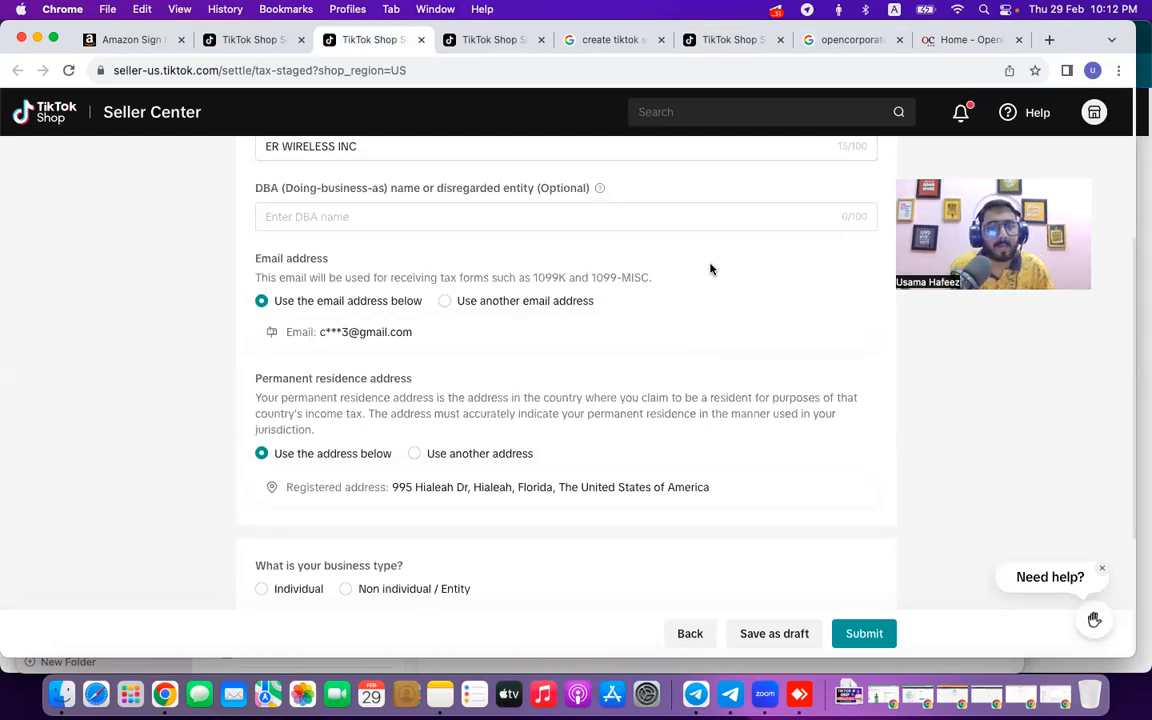
scroll(713, 277, down, 1)
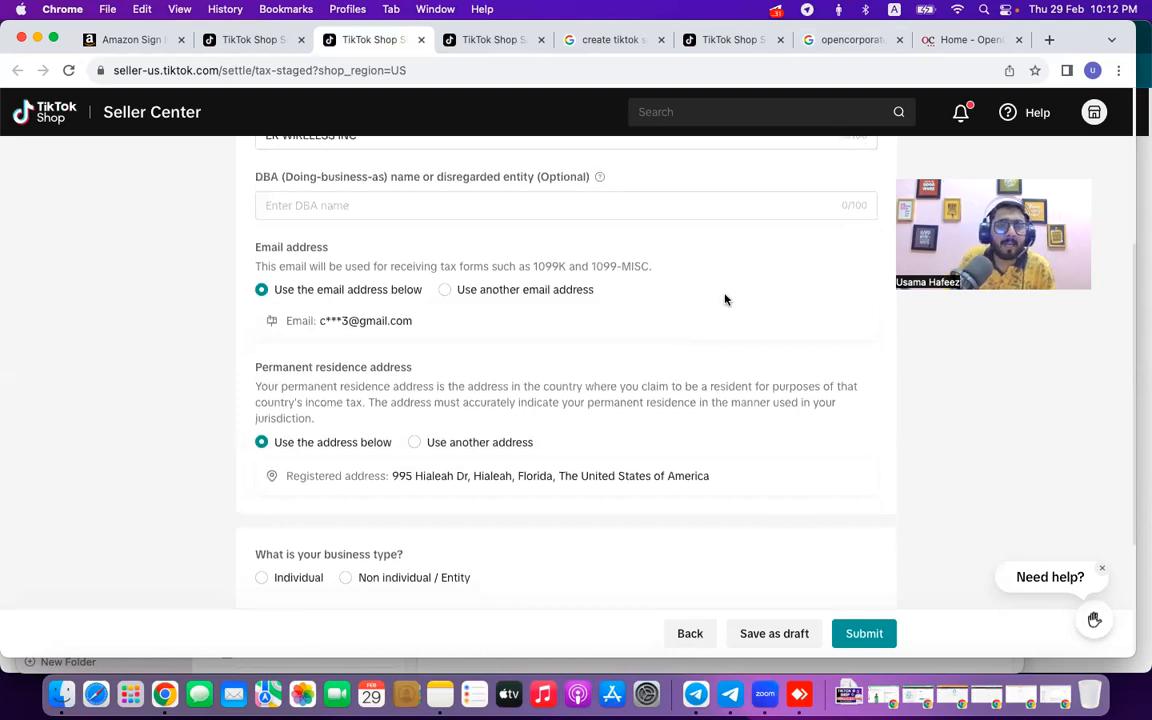
scroll(725, 301, down, 3)
scroll(700, 368, down, 3)
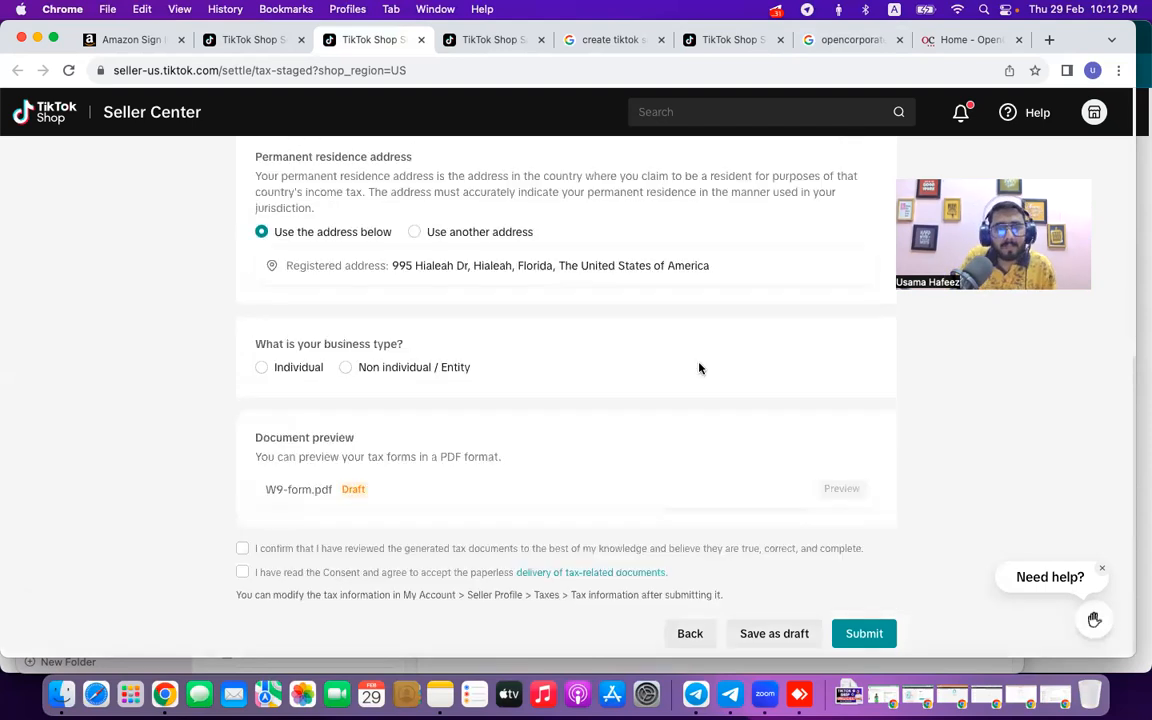
Accept the tax-document accuracy confirmation and the paperless delivery consent.
click(241, 549)
click(244, 573)
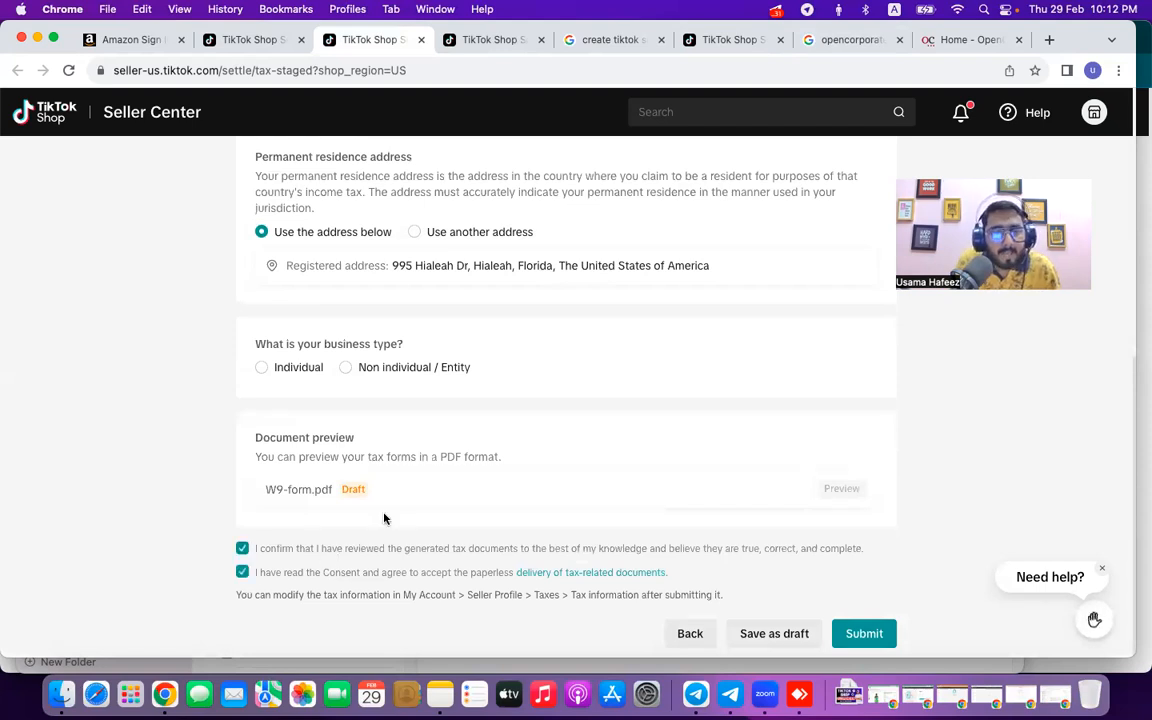
scroll(424, 507, up, 1)
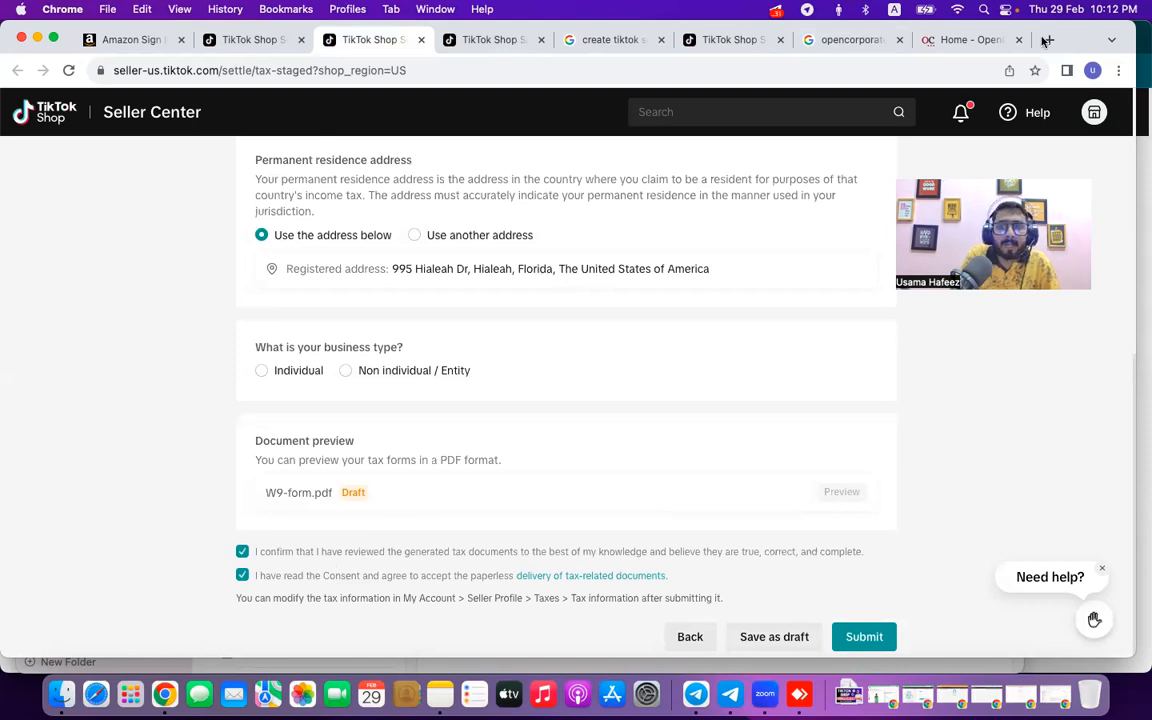
scroll(603, 119, up, 5)
Search Google for 'w9 form pdf download' in a new tab.
key(super+t)
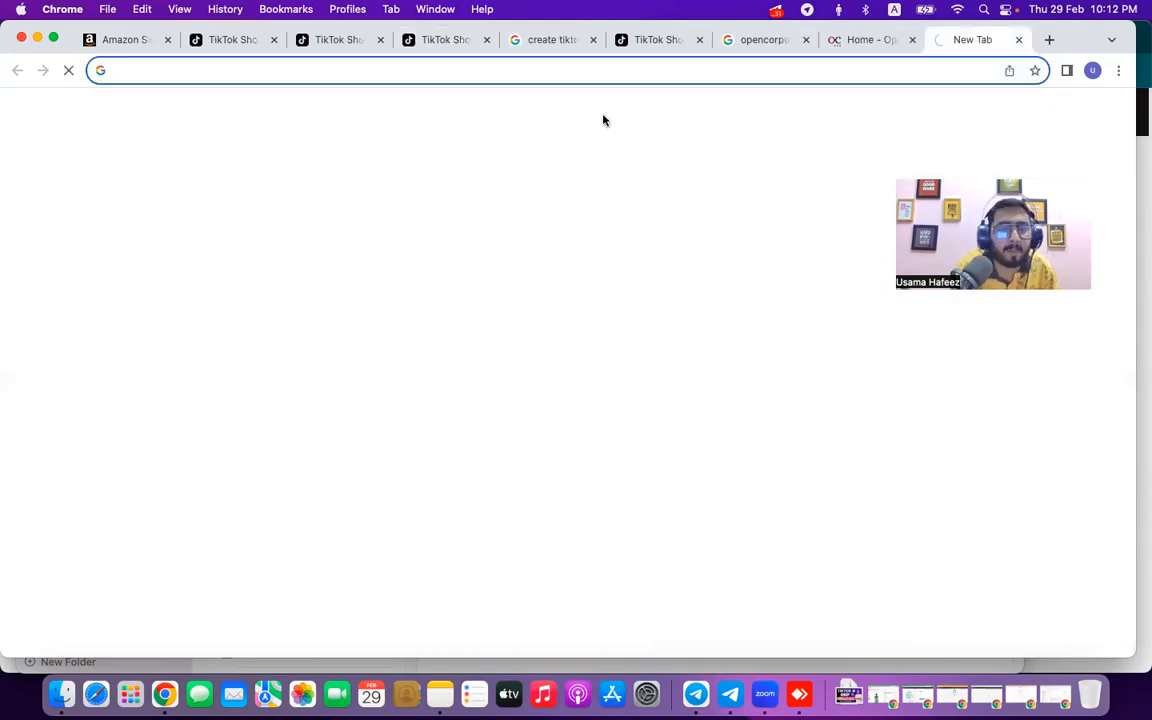
text(w9)
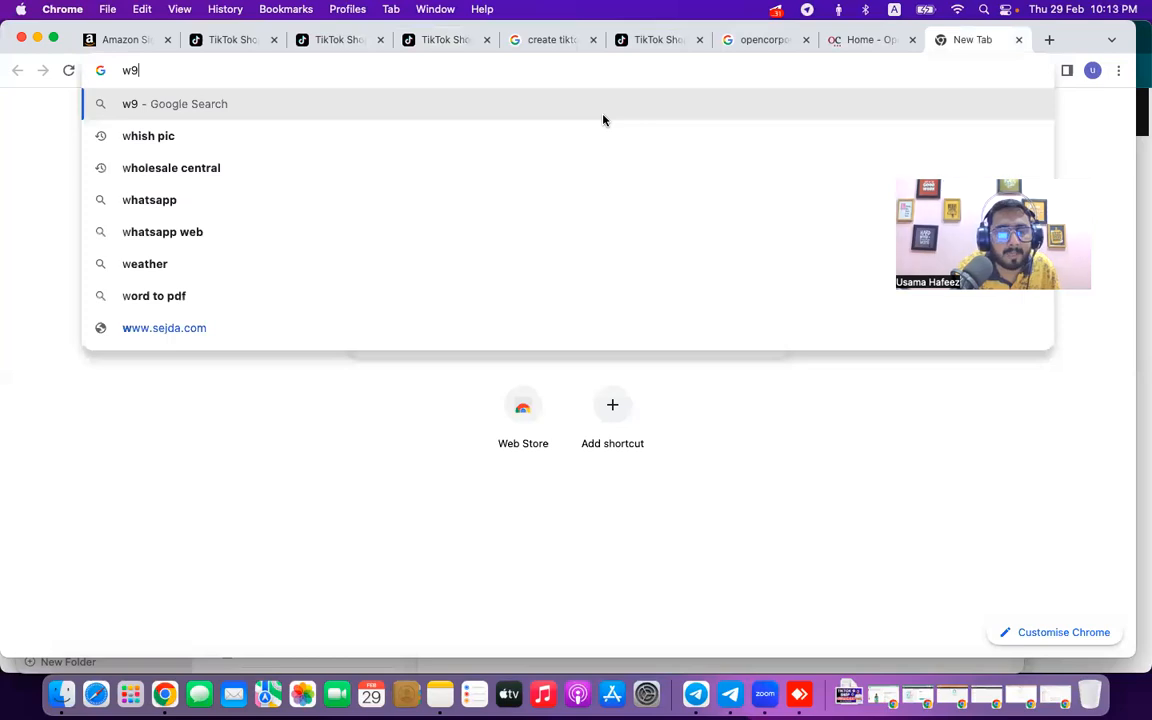
text( form)
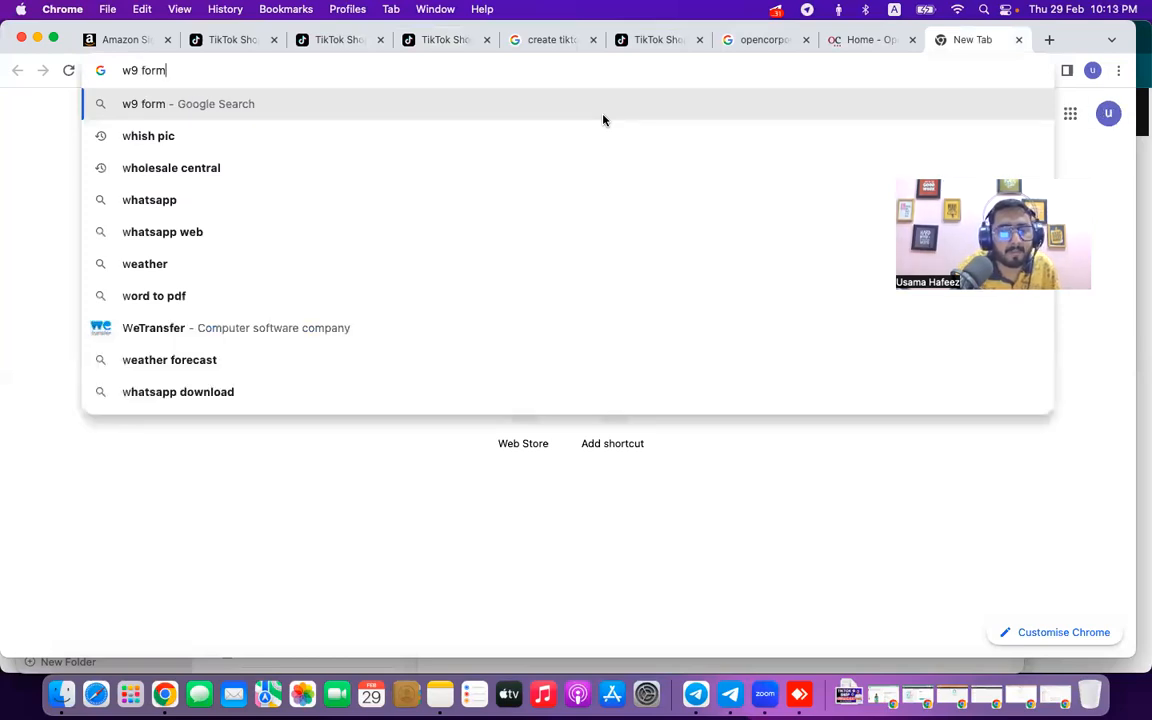
text( pdf)
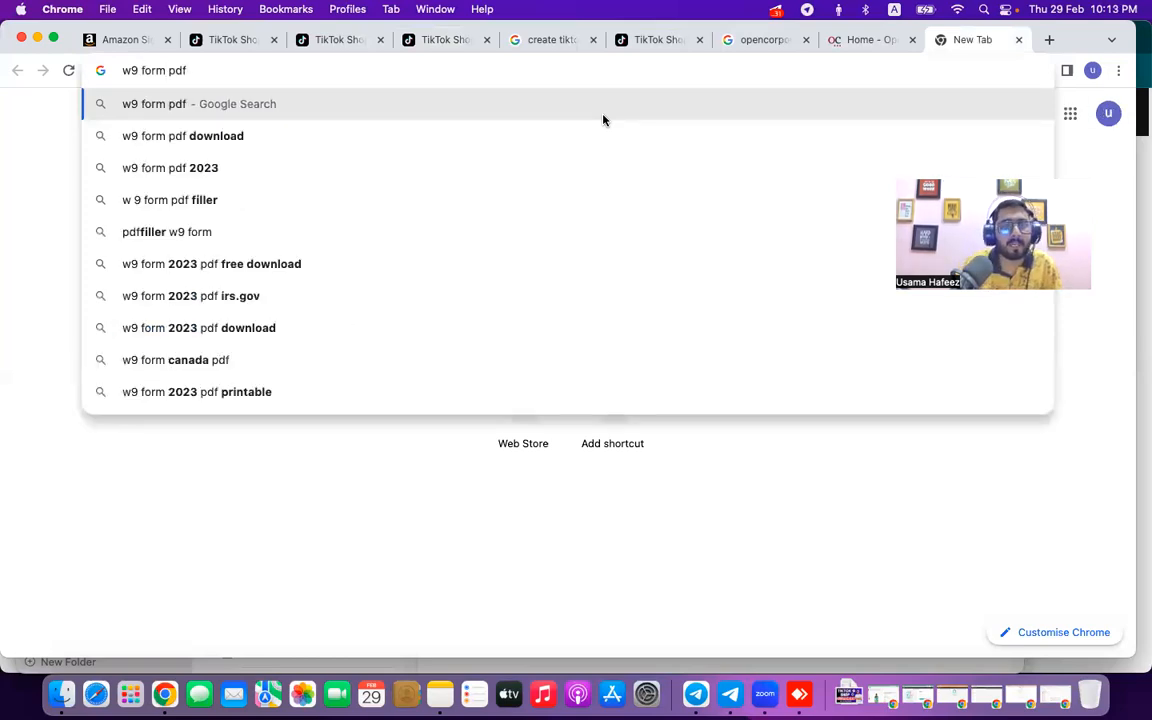
click(440, 147)
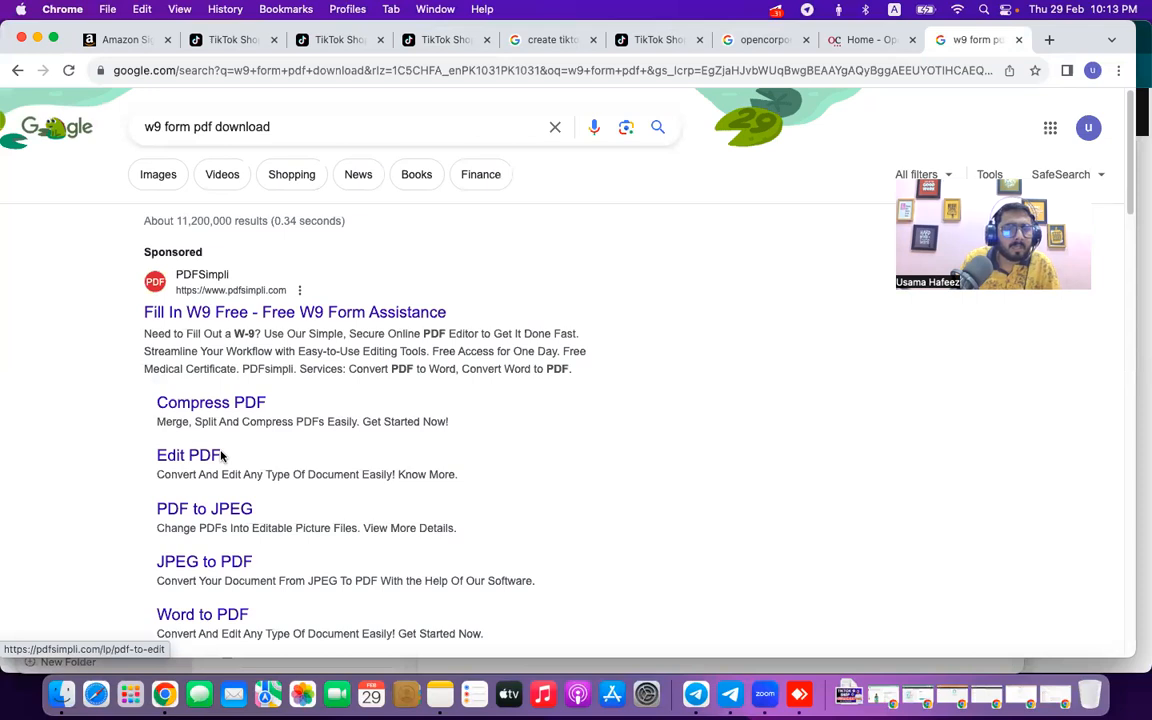
scroll(226, 290, down, 1)
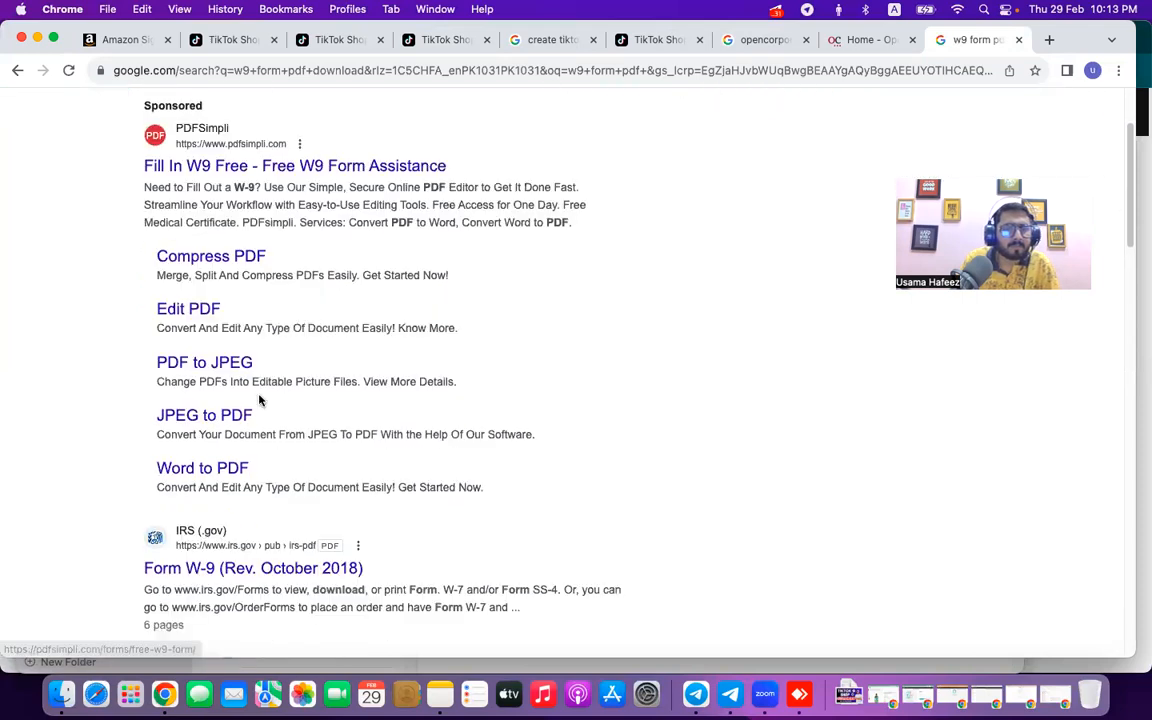
scroll(261, 420, down, 5)
scroll(249, 536, down, 7)
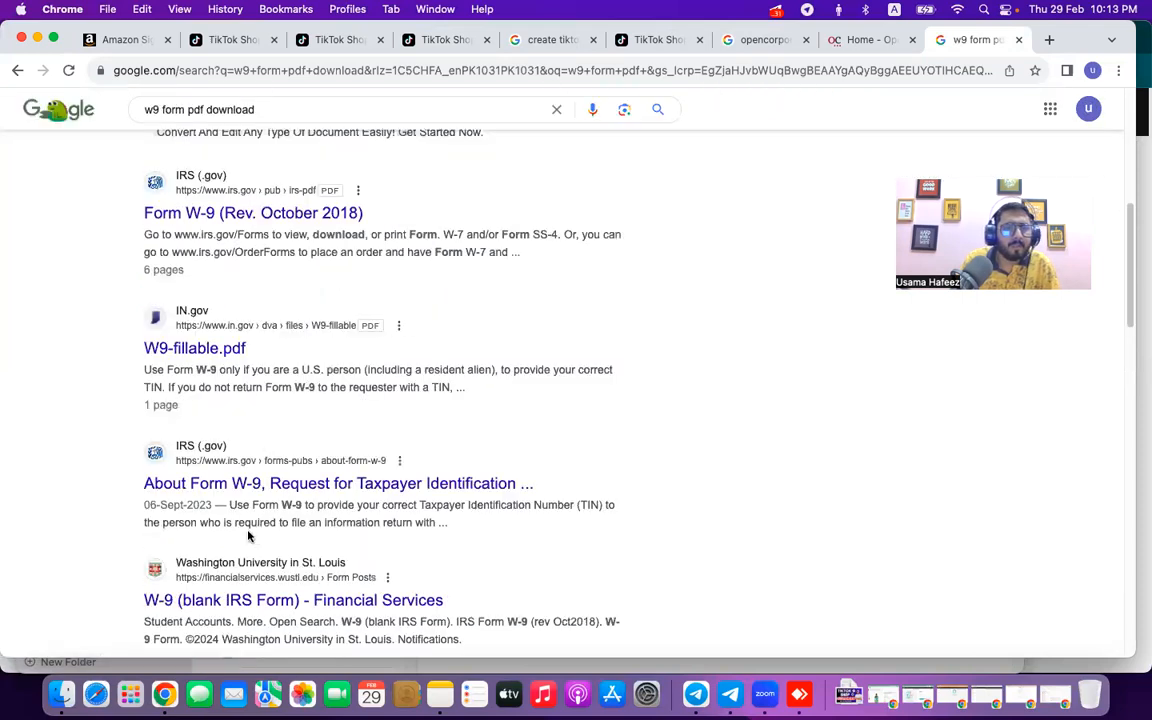
scroll(249, 514, up, 8)
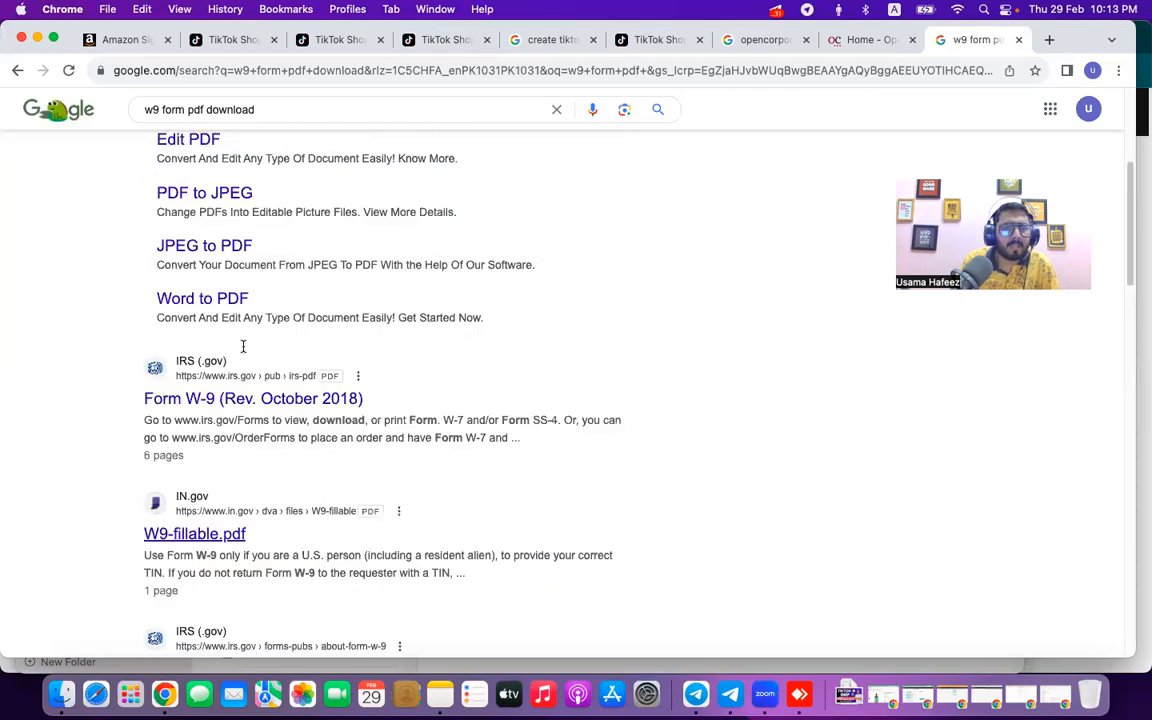
scroll(250, 330, up, 4)
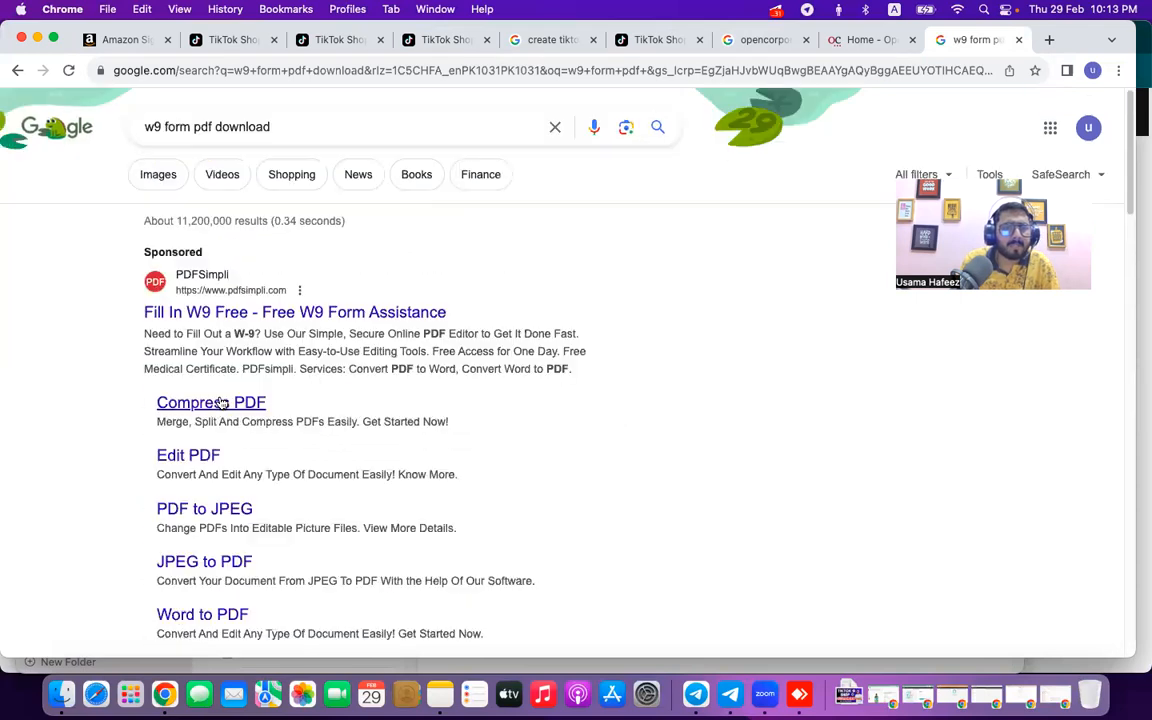
Open the sponsored W9, IRS Form W-9 and IN.gov W9-fillable.pdf results in new tabs.
right_click(285, 307)
scroll(241, 403, down, 3)
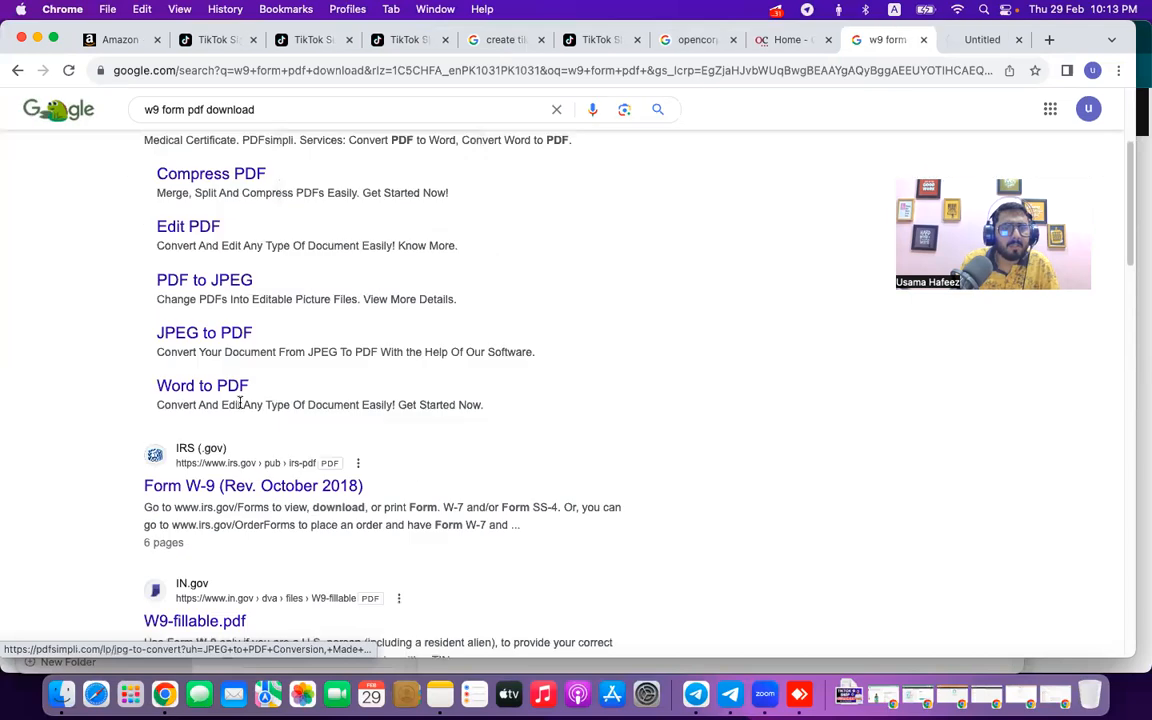
right_click(247, 480)
right_click(289, 388)
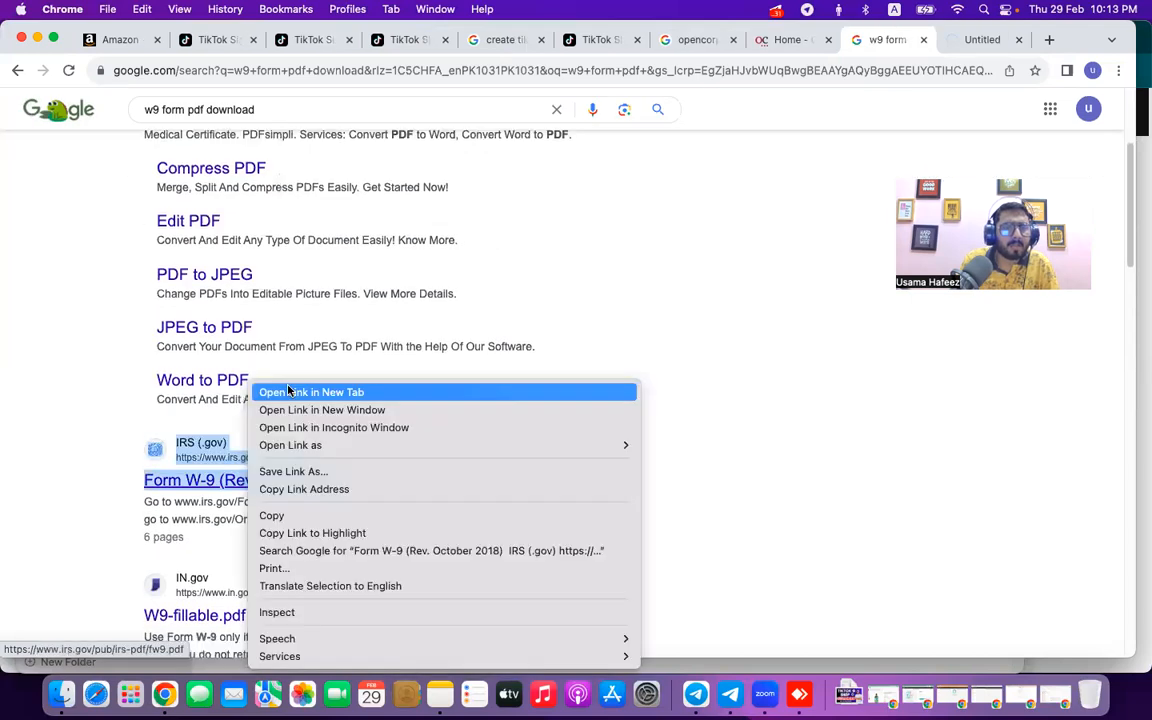
click(289, 391)
scroll(200, 470, down, 2)
right_click(259, 481)
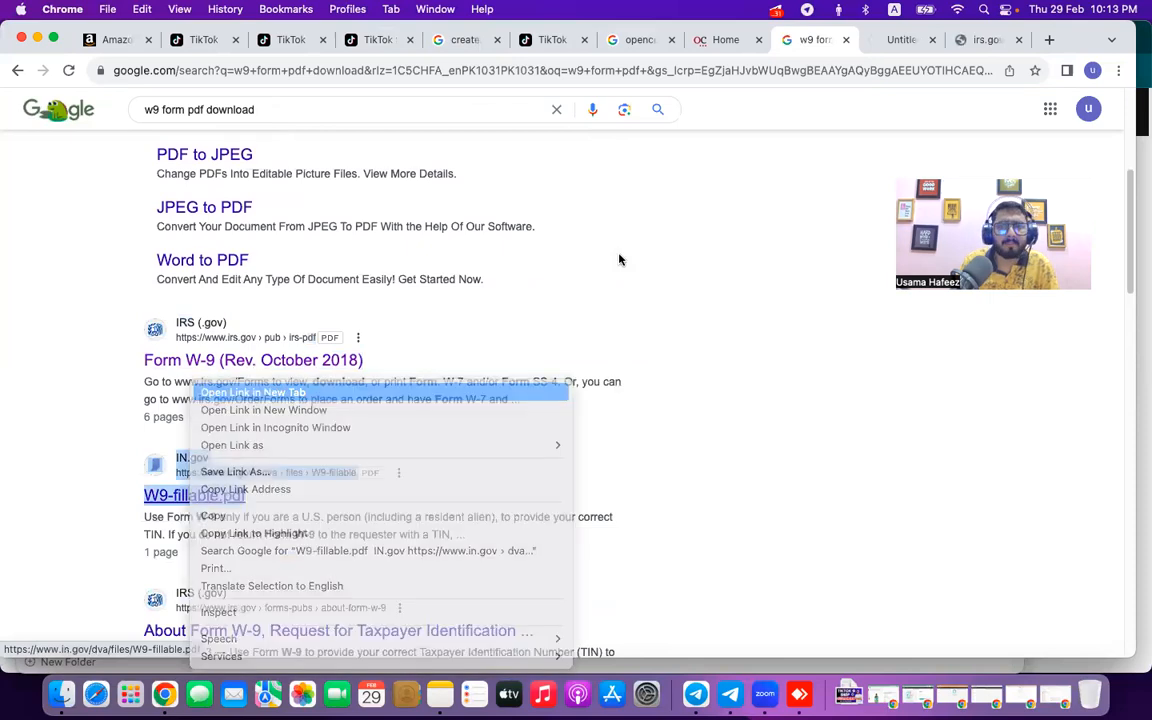
click(988, 40)
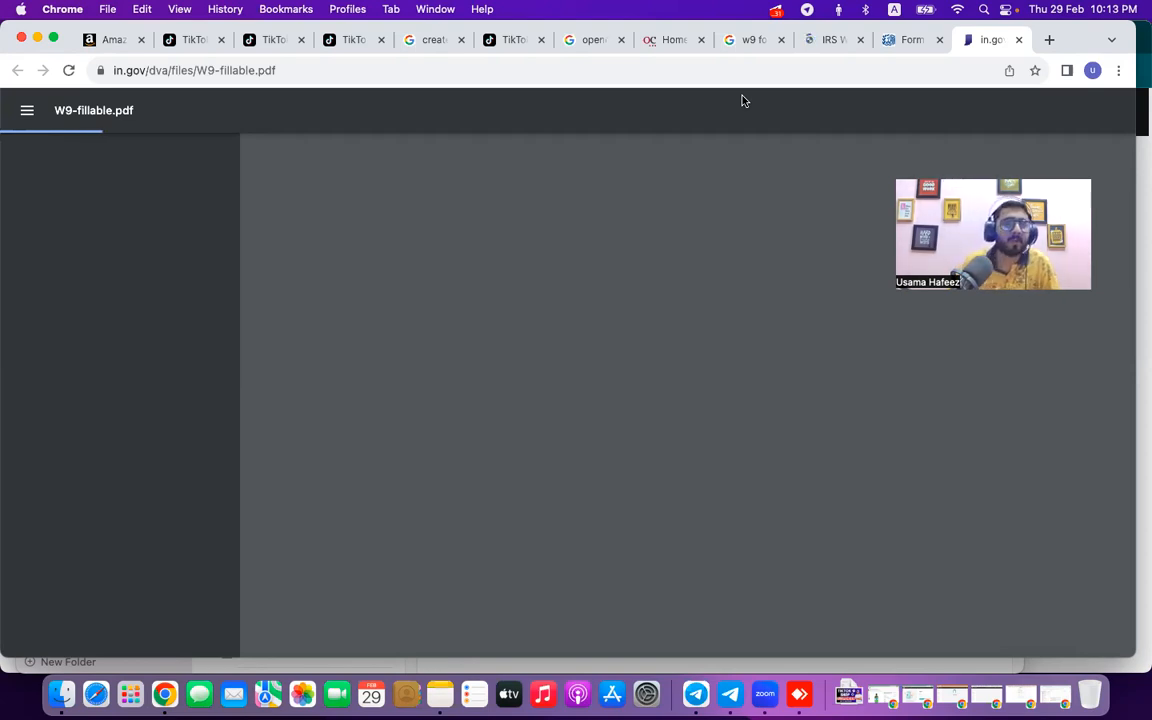
Check the W-9 PDF's web address, then reload the Seller Center homepage.
click(540, 69)
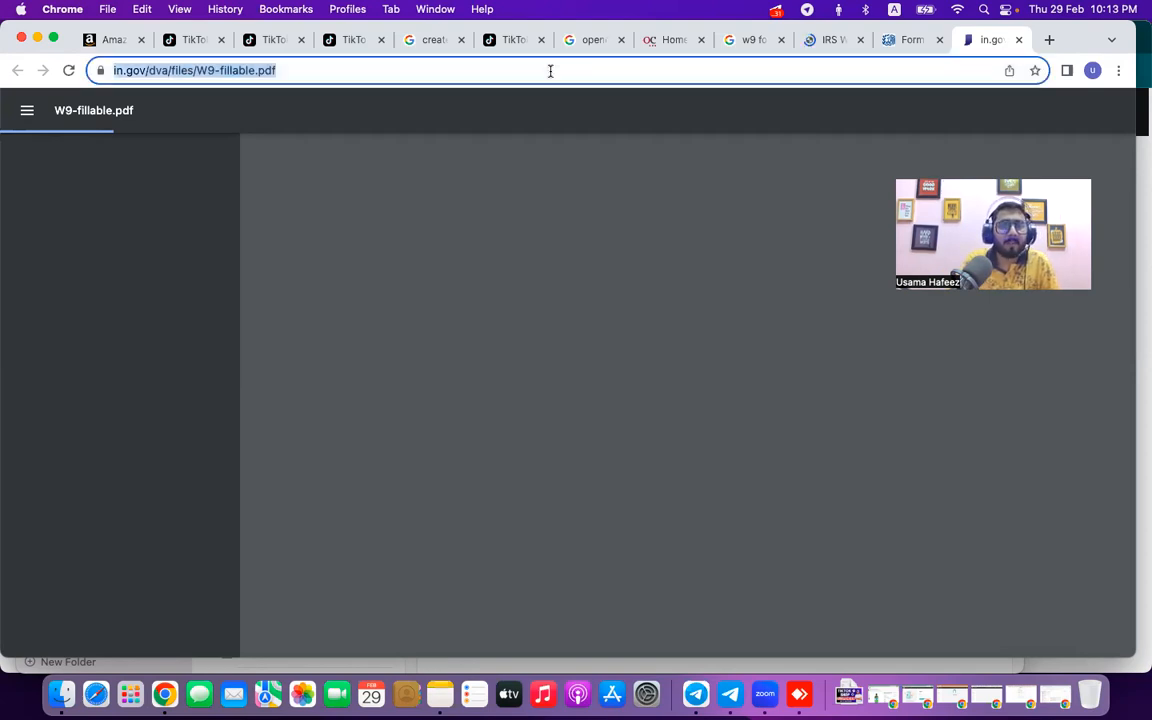
click(604, 75)
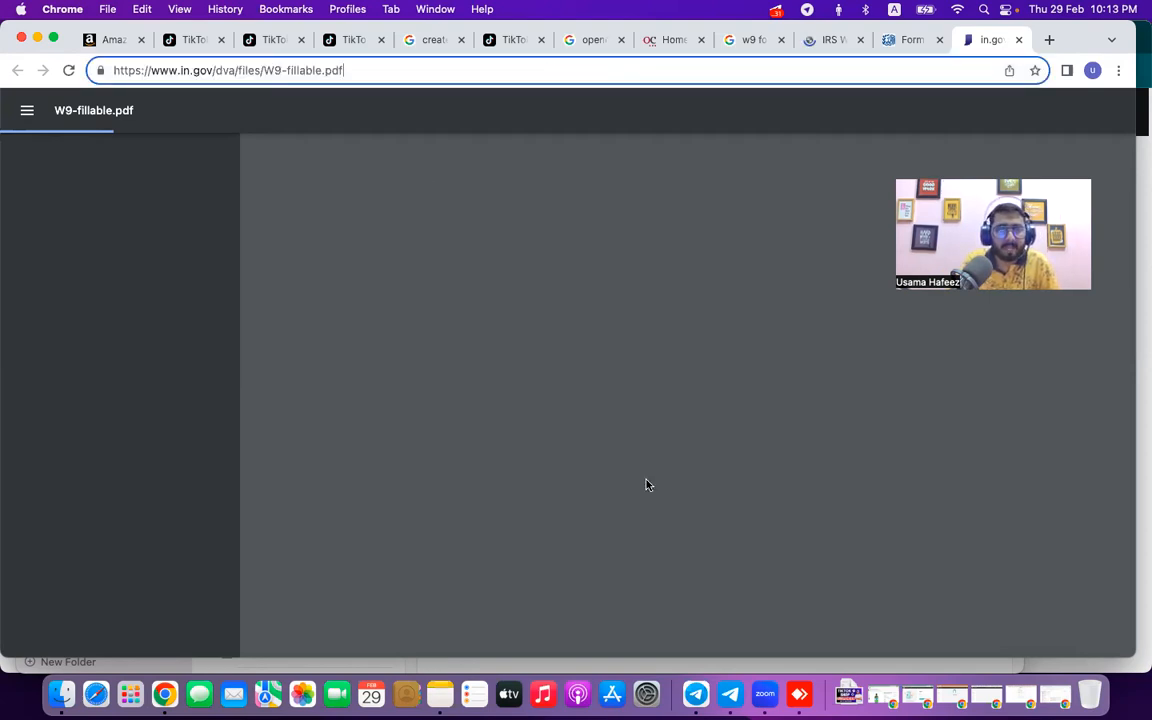
click(338, 40)
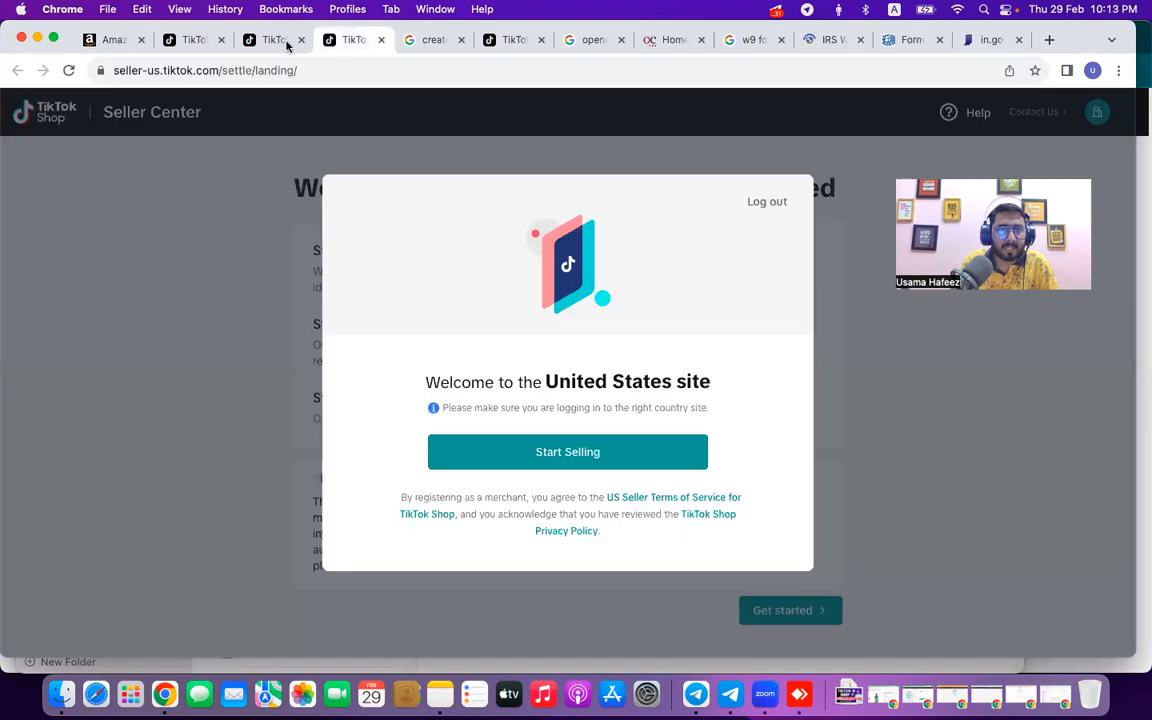
click(192, 41)
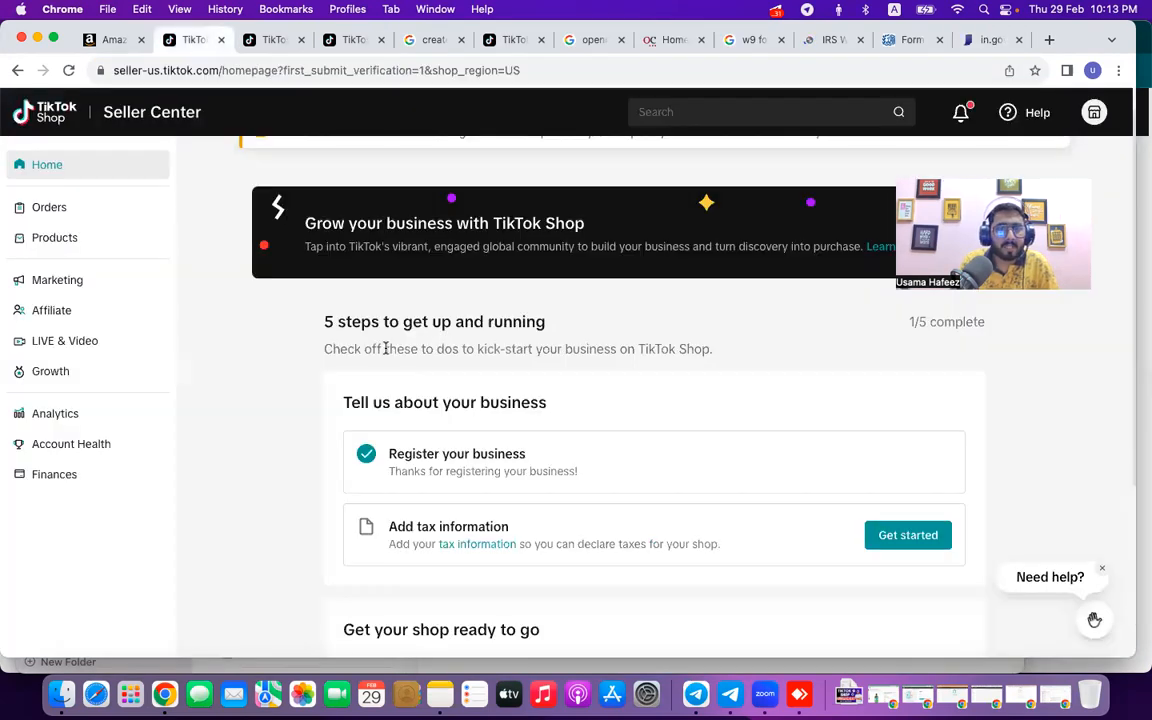
scroll(385, 347, down, 3)
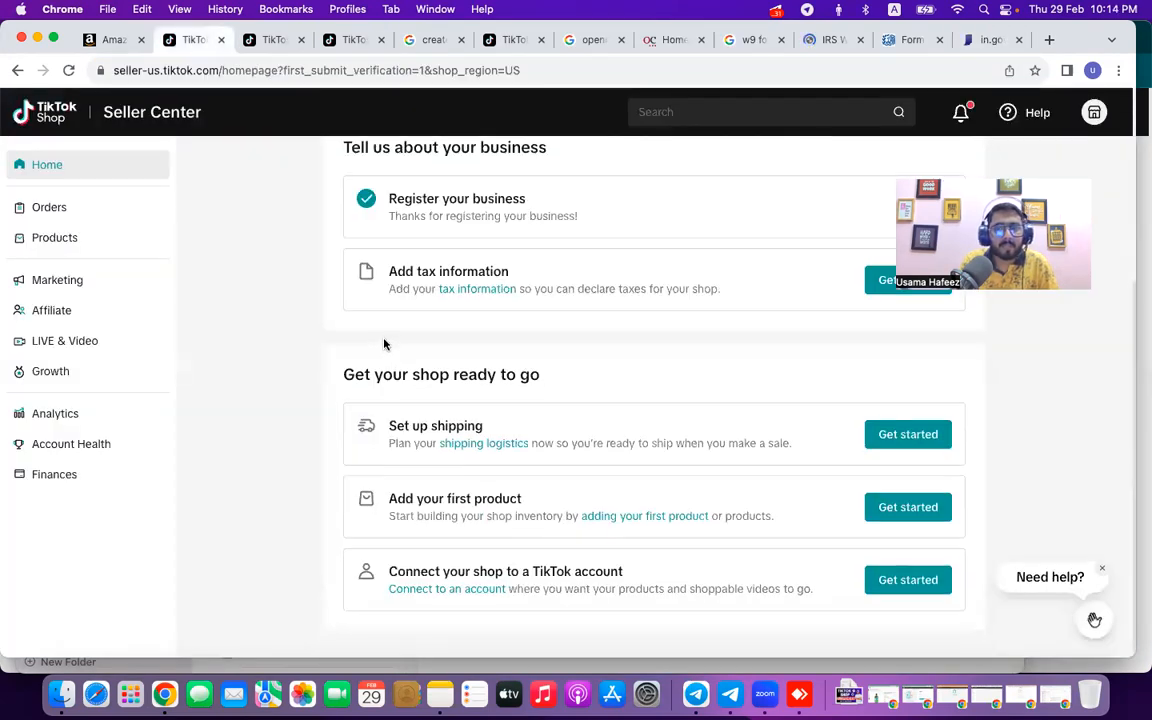
click(68, 70)
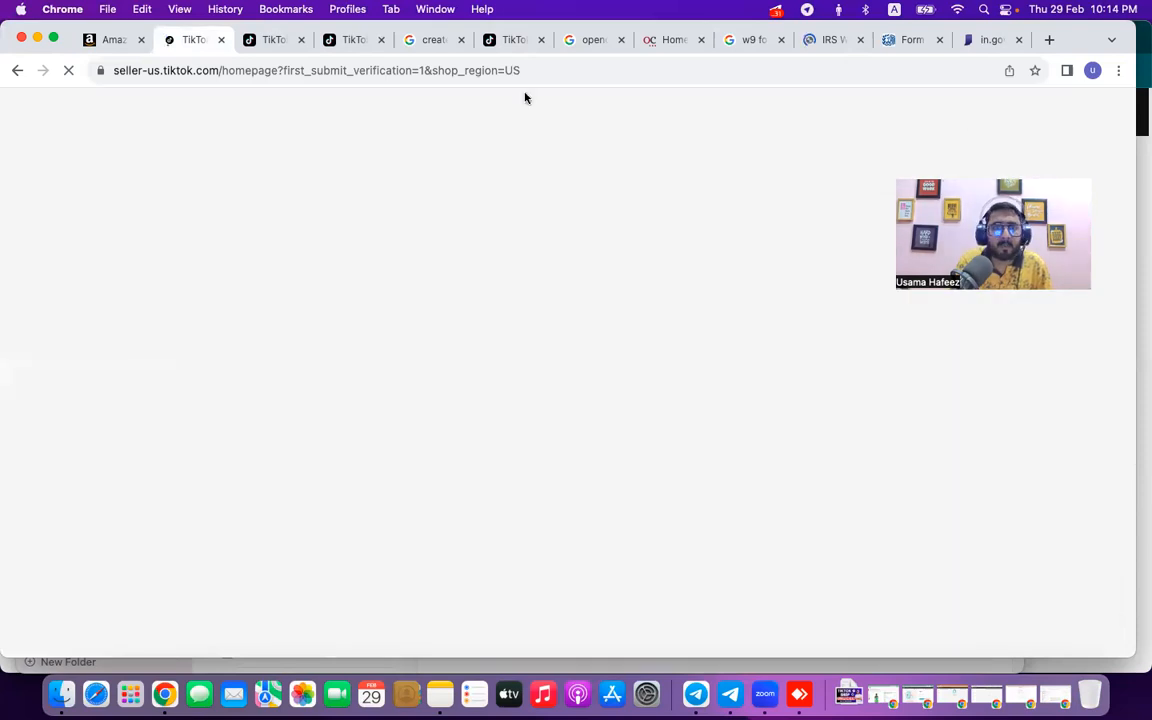
Check the Seller Center homepage address, then return to the blank W9-fillable.pdf form.
click(551, 70)
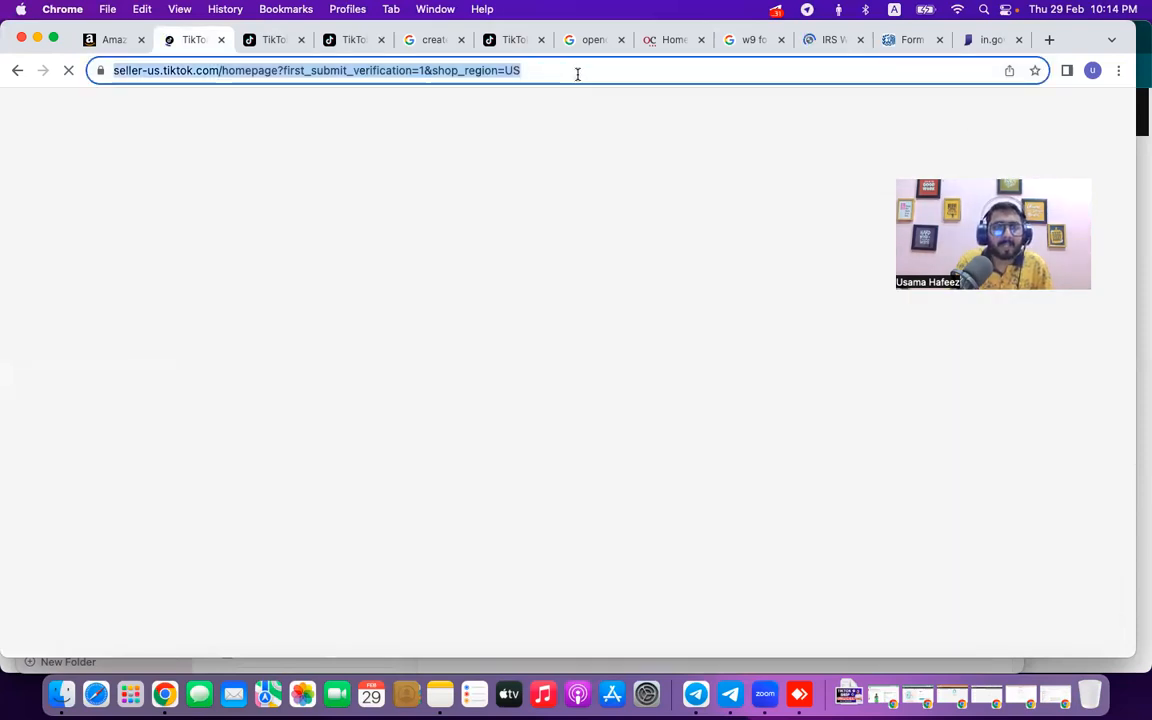
click(610, 70)
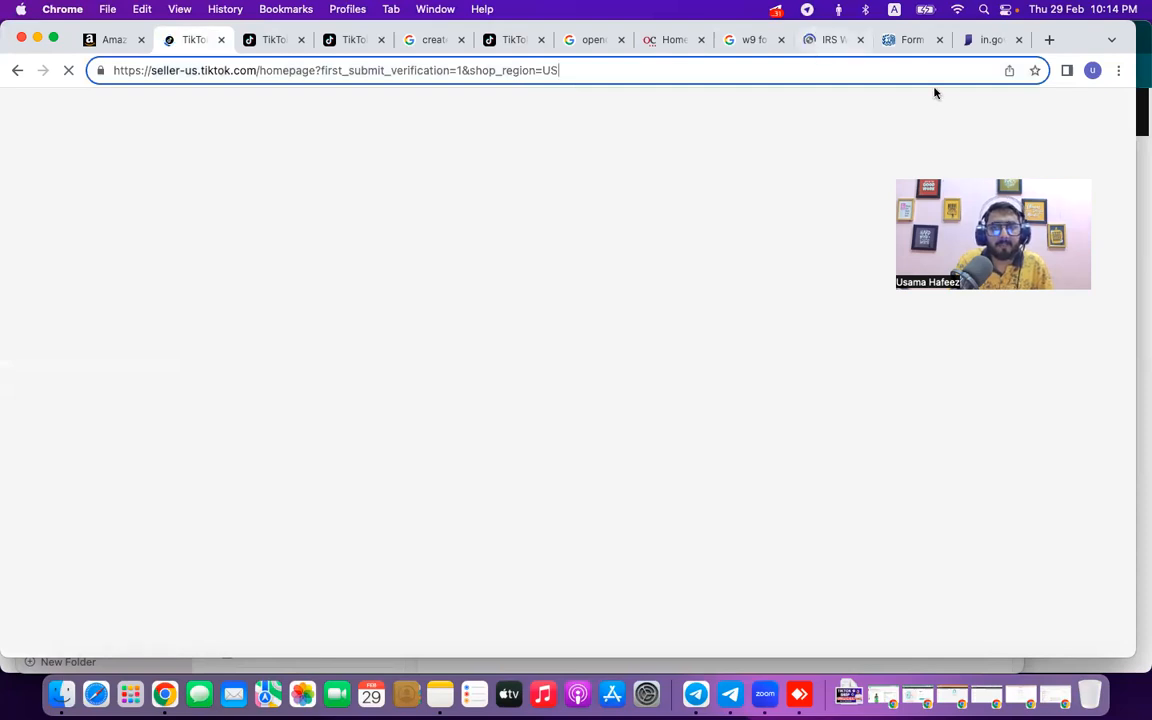
click(988, 41)
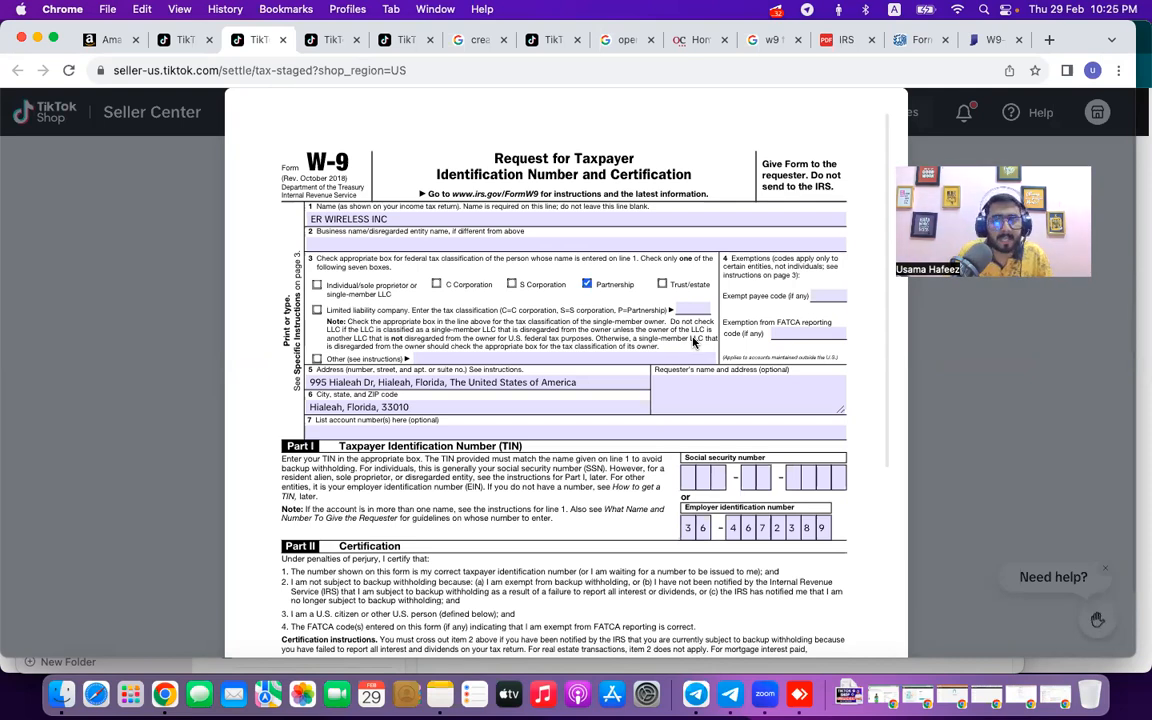
click(985, 40)
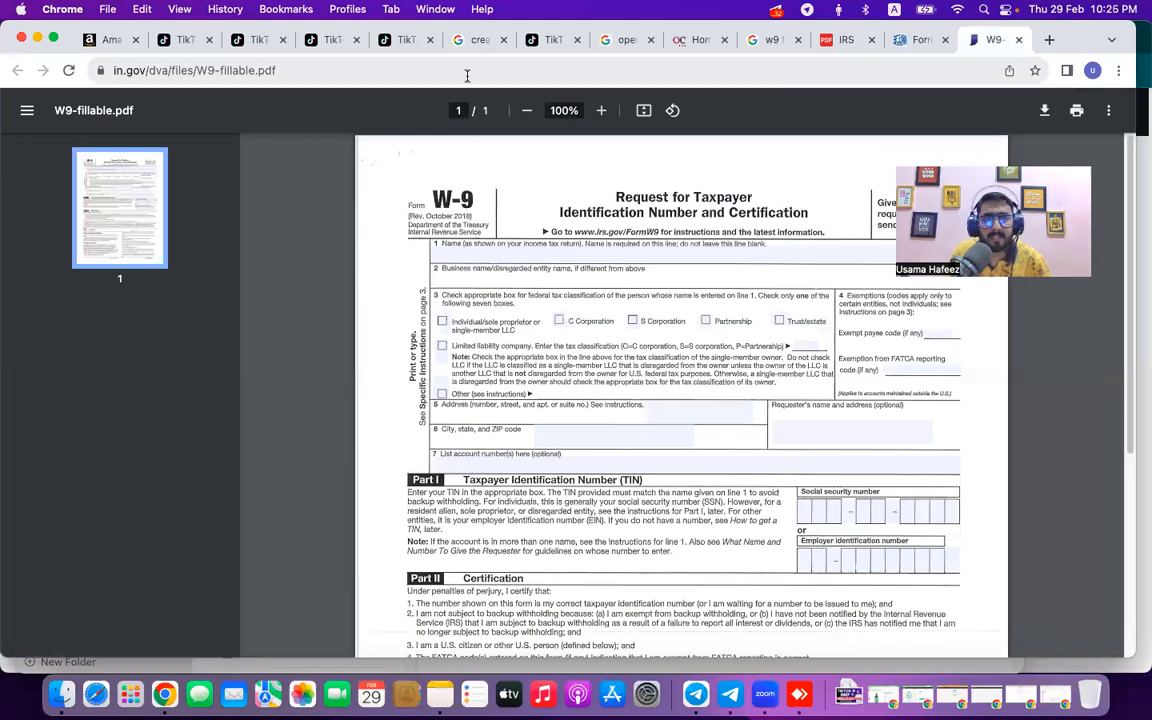
Compare the Seller Center W-9 preview's signature line with the blank in.gov W-9, then open a blank tab.
click(466, 72)
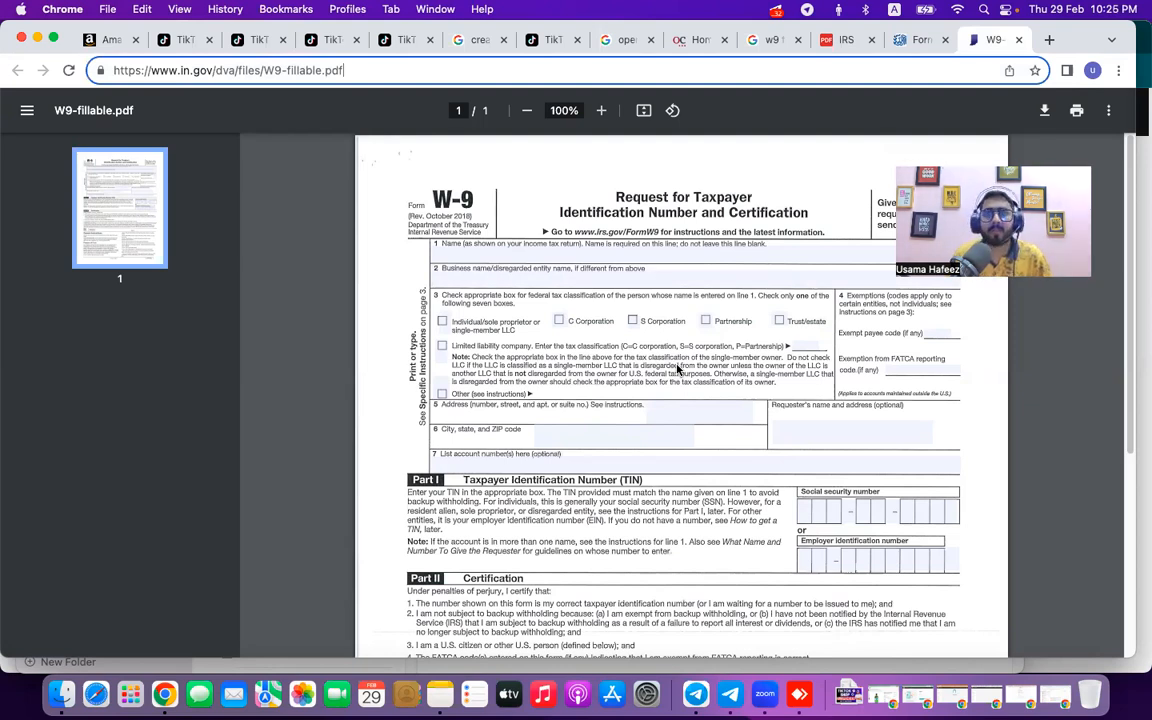
click(250, 39)
scroll(575, 378, down, 3)
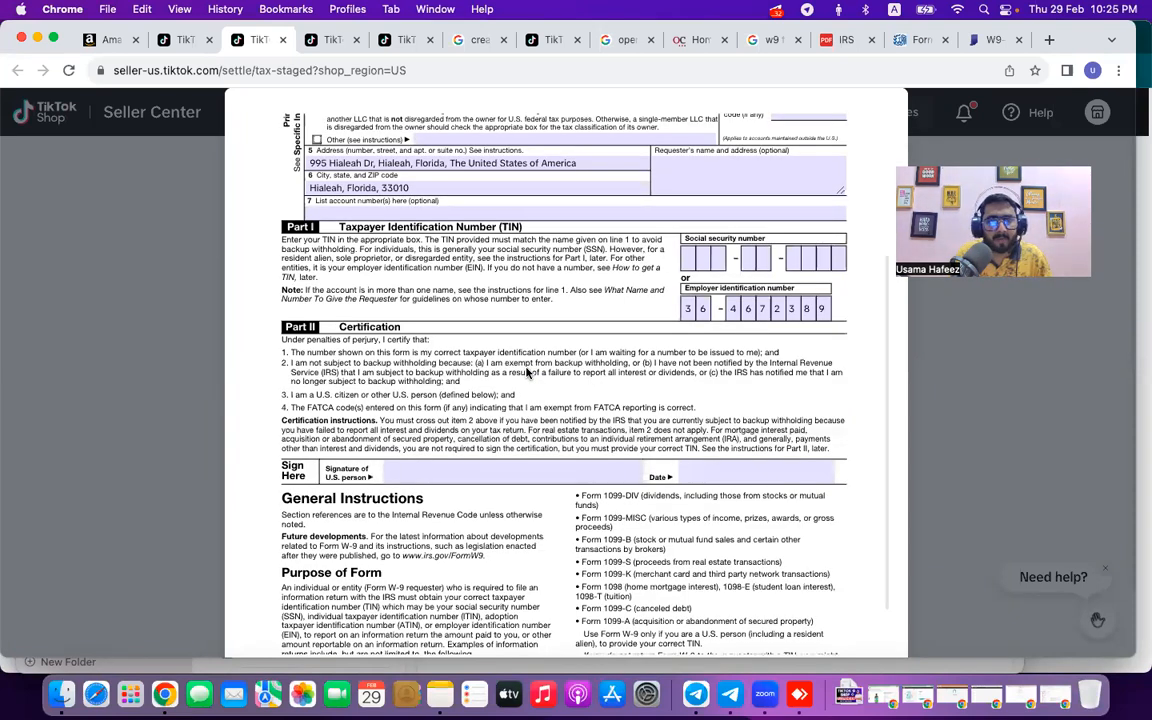
scroll(575, 378, down, 2)
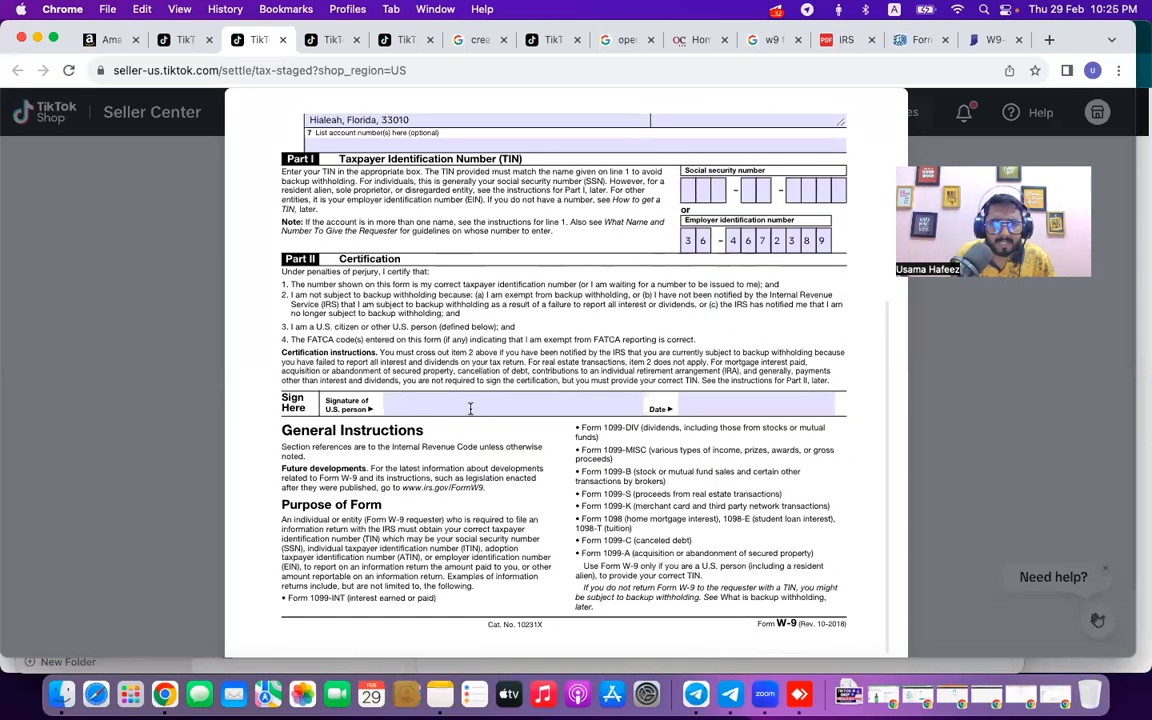
click(470, 408)
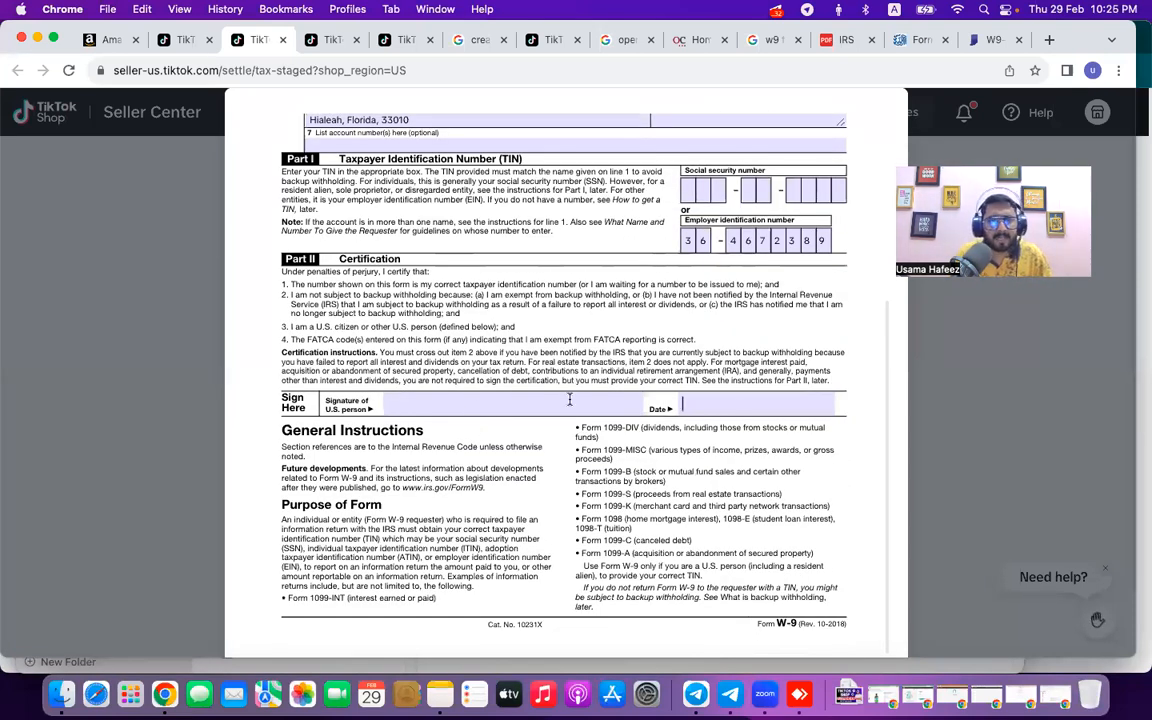
scroll(489, 363, up, 8)
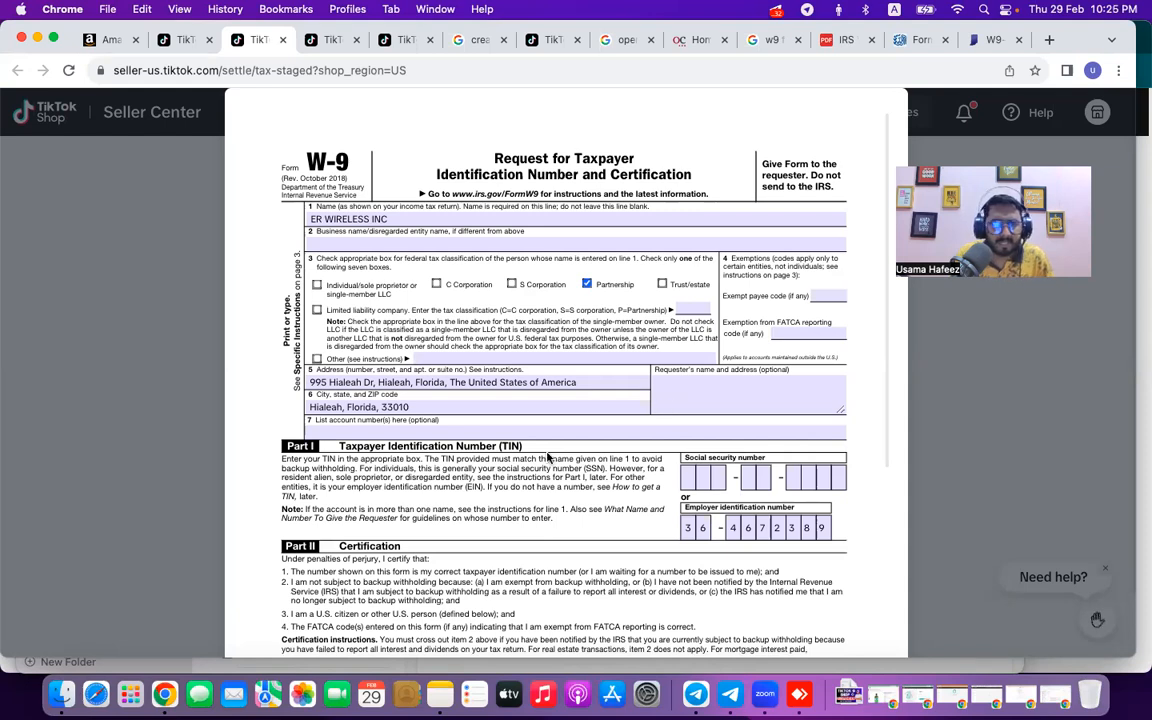
scroll(547, 457, down, 8)
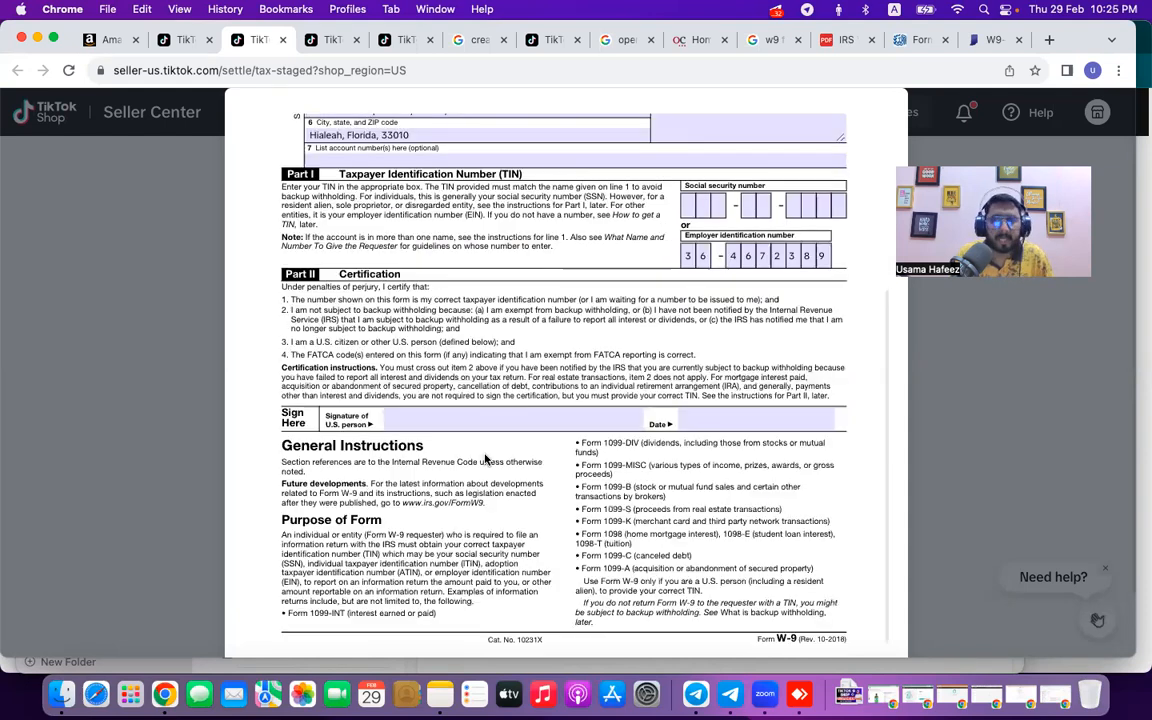
click(988, 41)
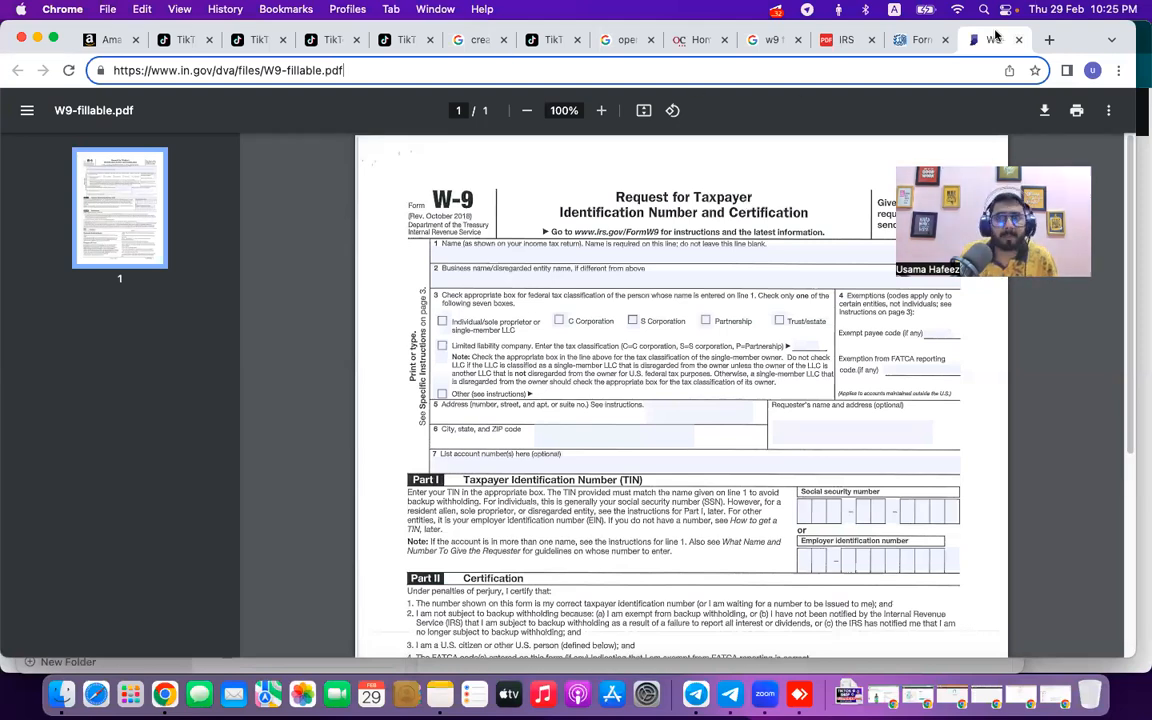
key(super+t)
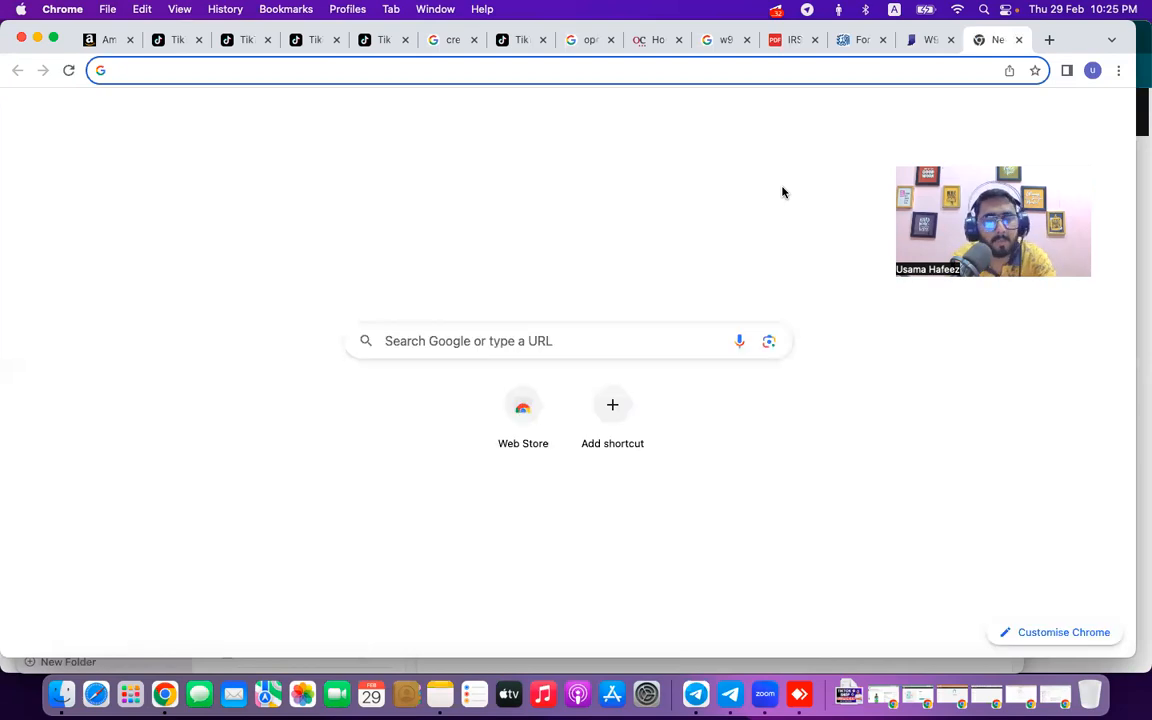
Search 'sejda pdf editor', open Sejda's online PDF editor, and return to the Seller Center homepage.
text(sejda pdf edi)
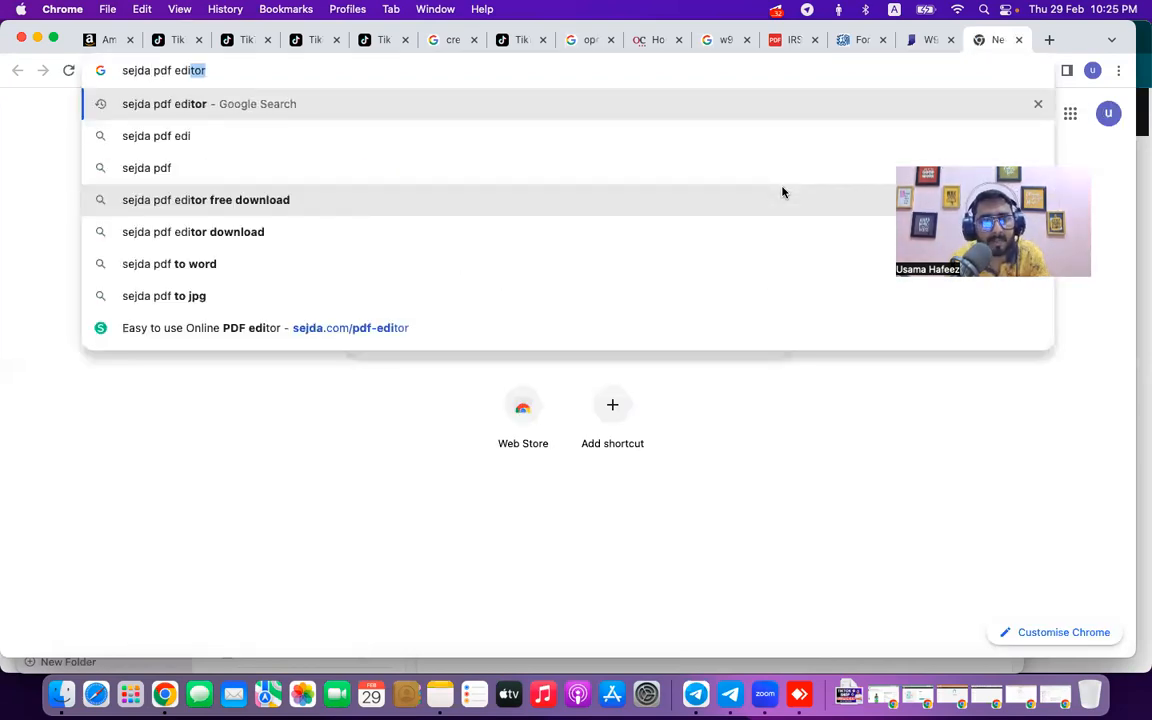
key(Return)
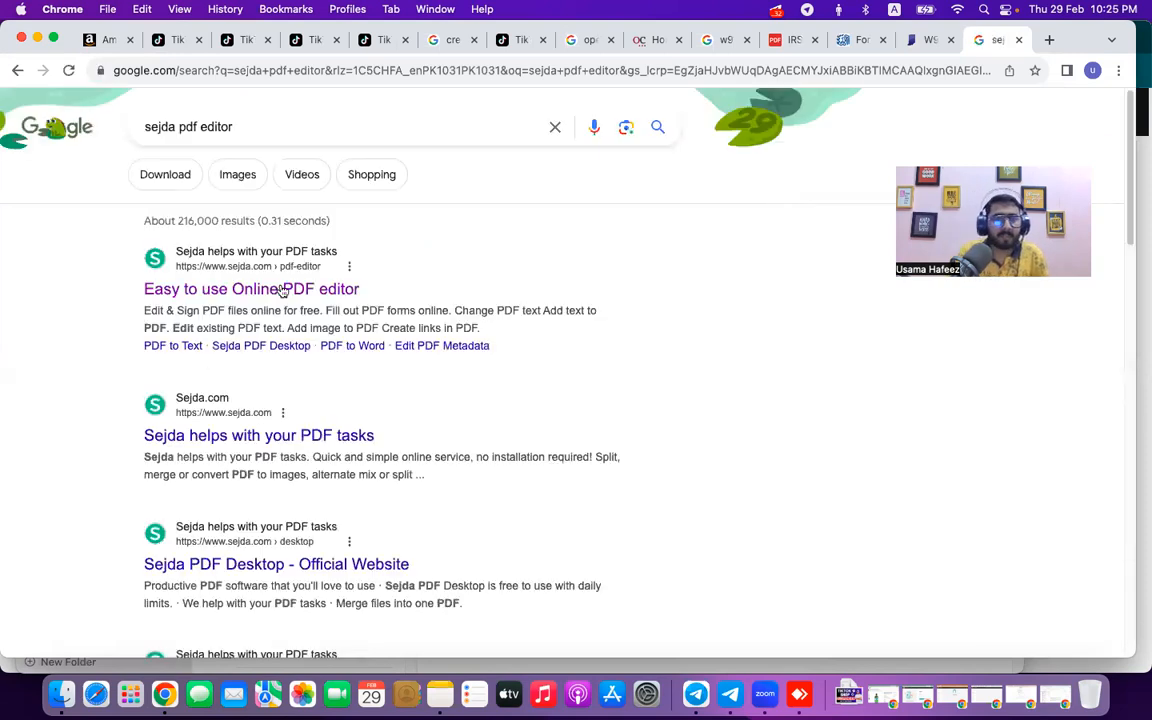
click(282, 290)
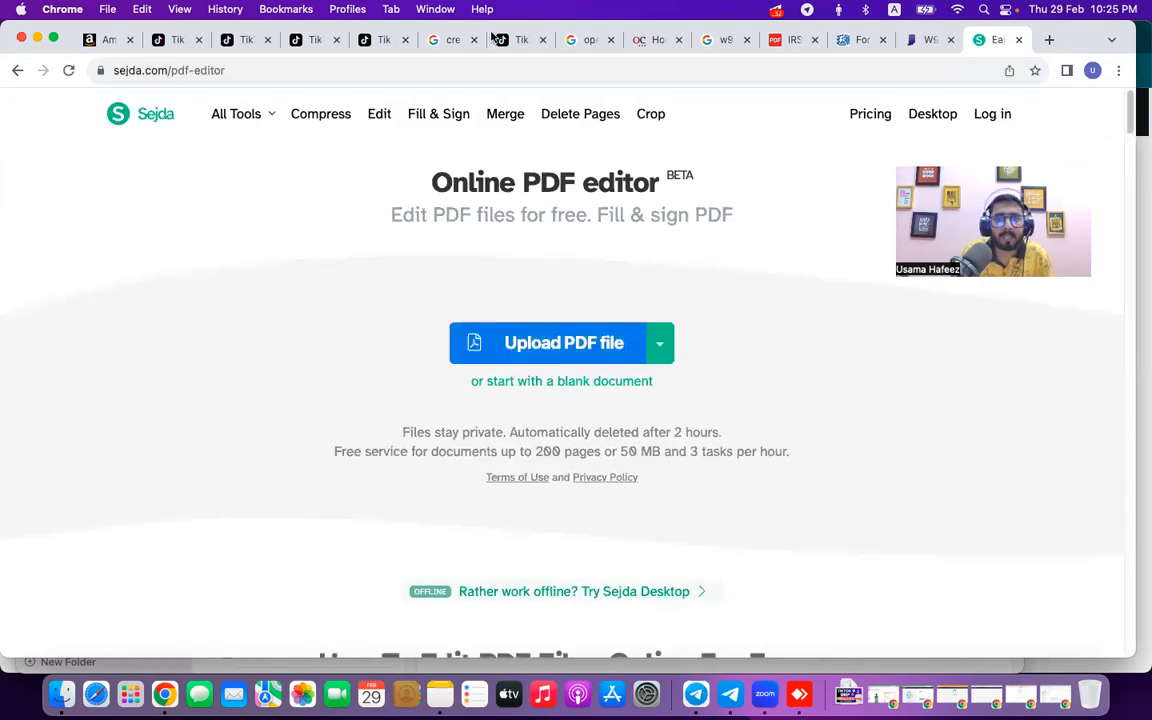
click(172, 40)
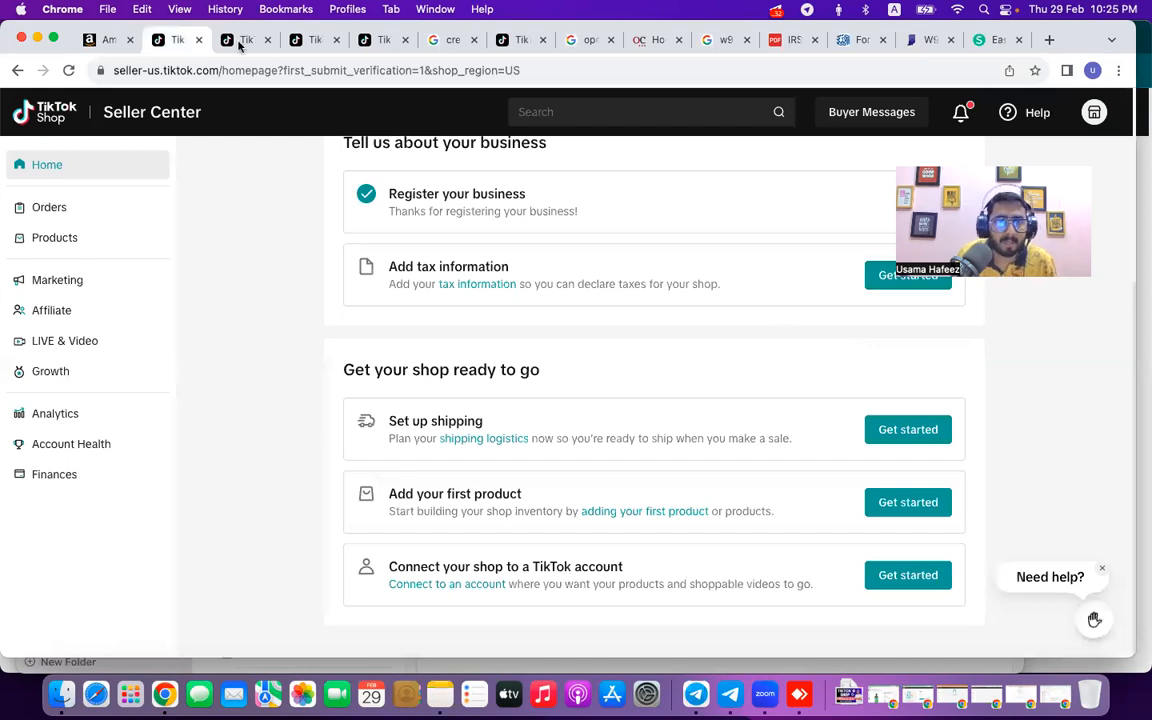
Scroll through the generated W-9 preview in the tax tab, then close it.
key(ctrl+Tab)
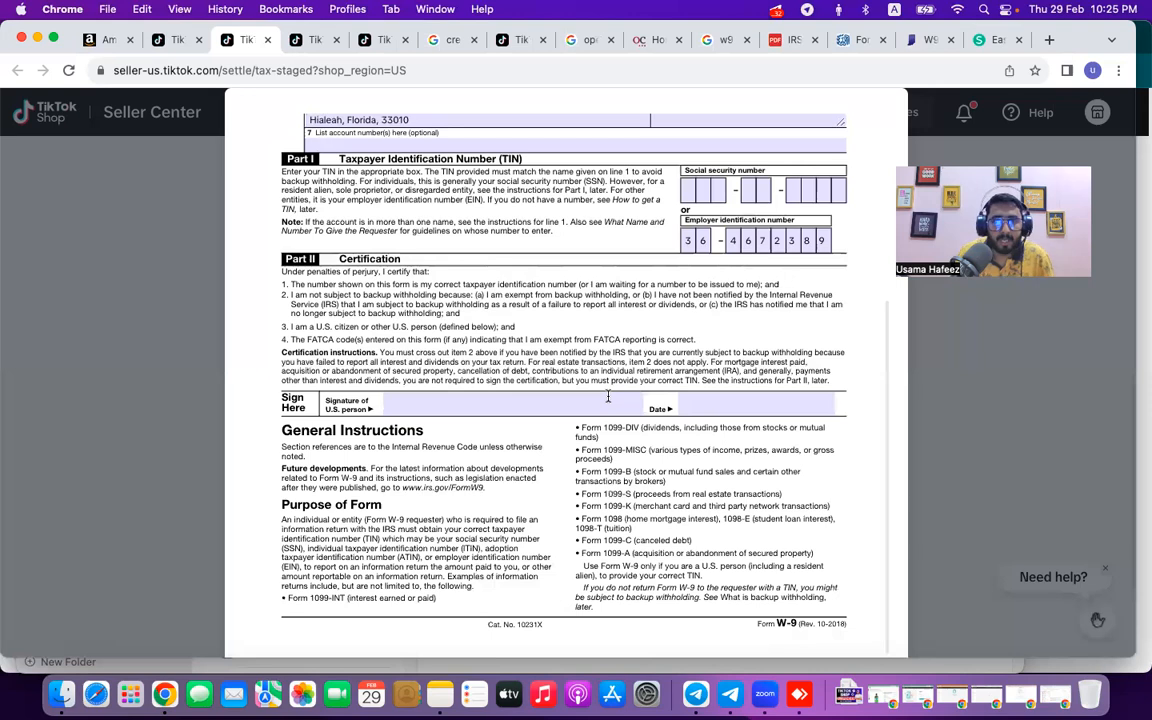
scroll(608, 400, up, 1)
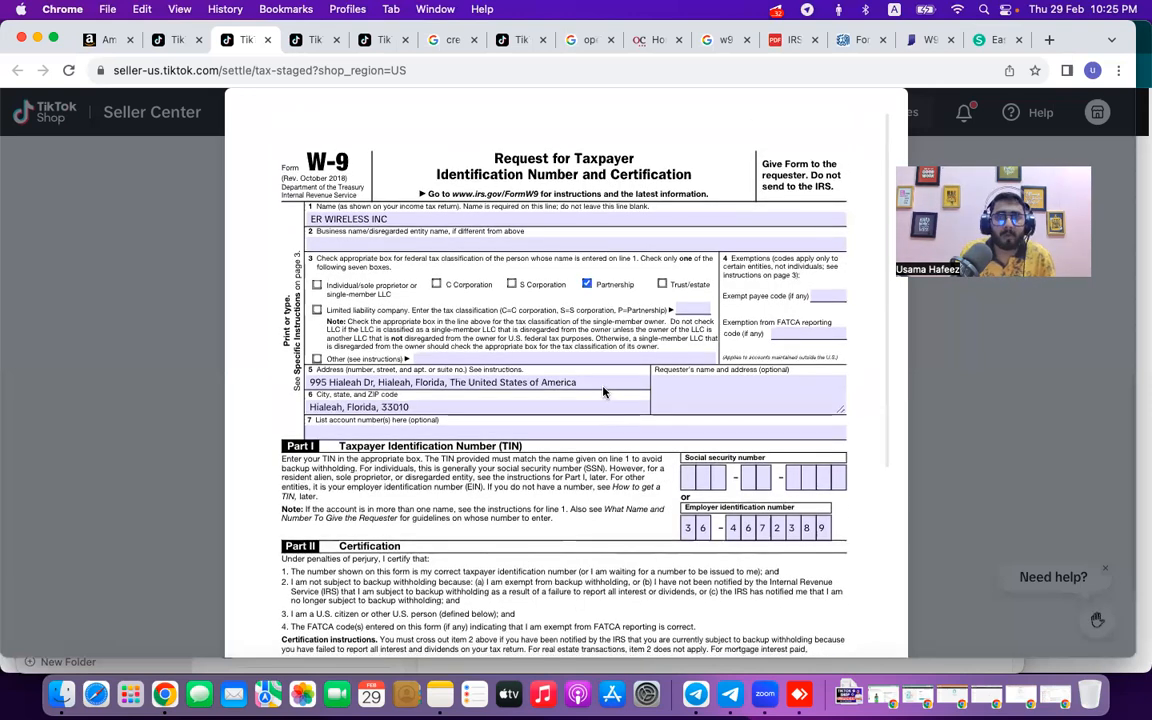
scroll(792, 468, down, 1)
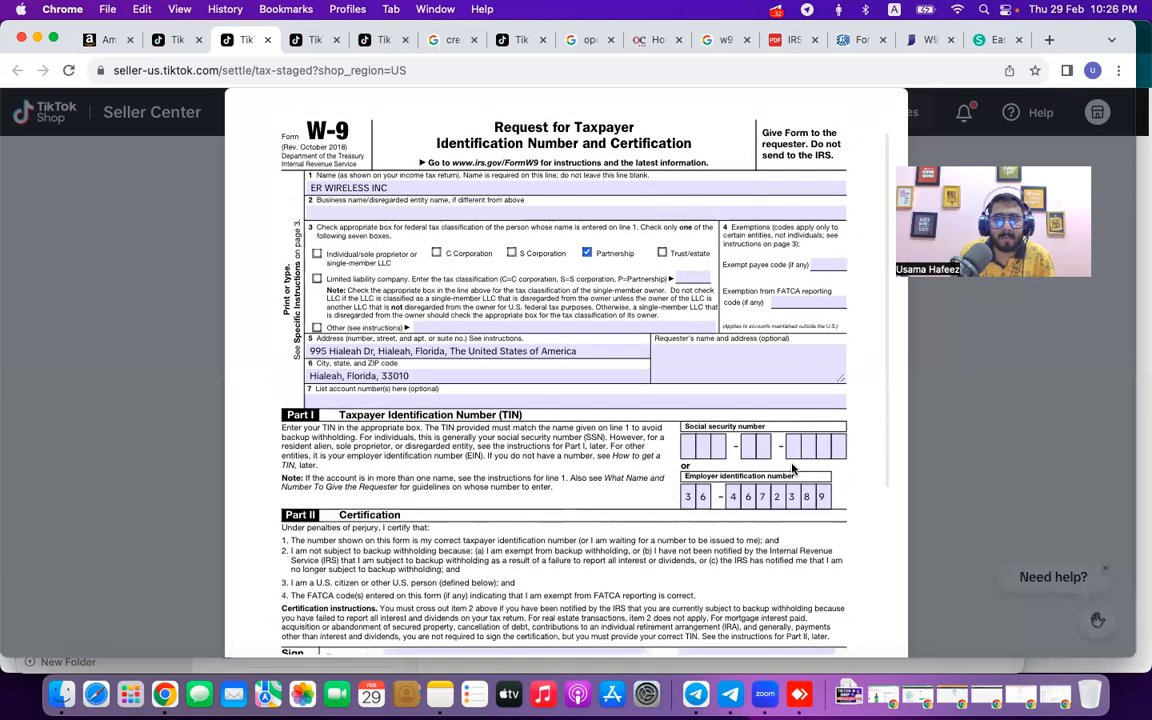
scroll(792, 468, down, 5)
scroll(792, 468, down, 2)
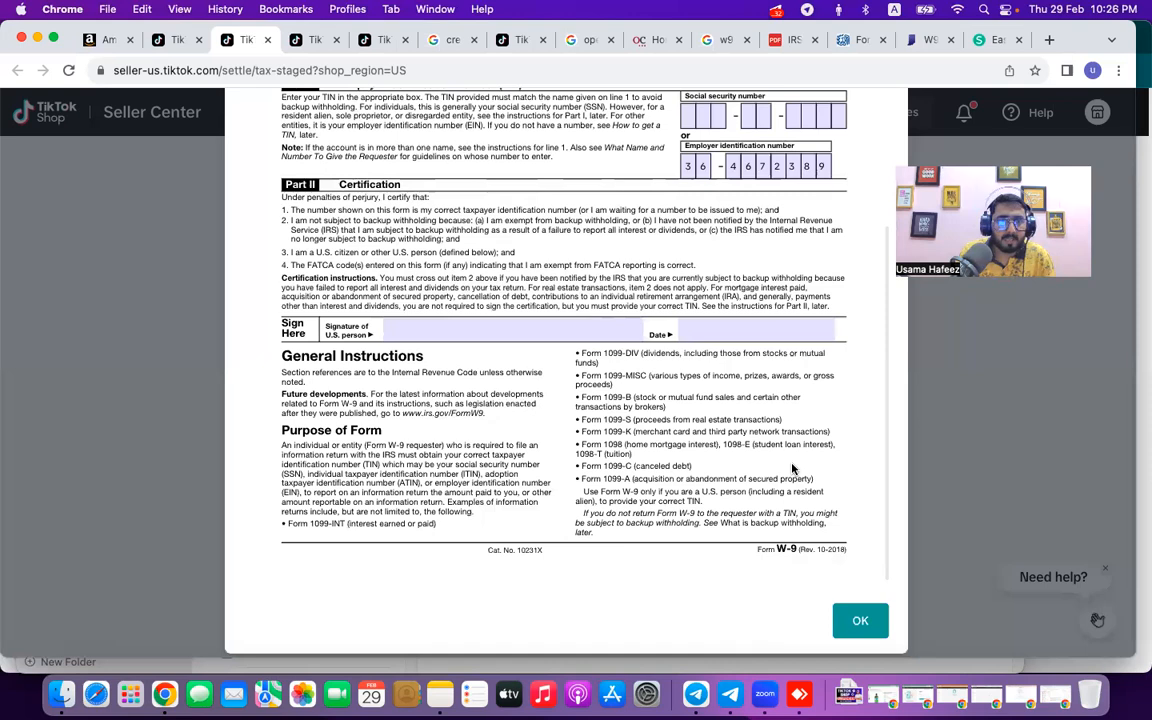
key(Escape)
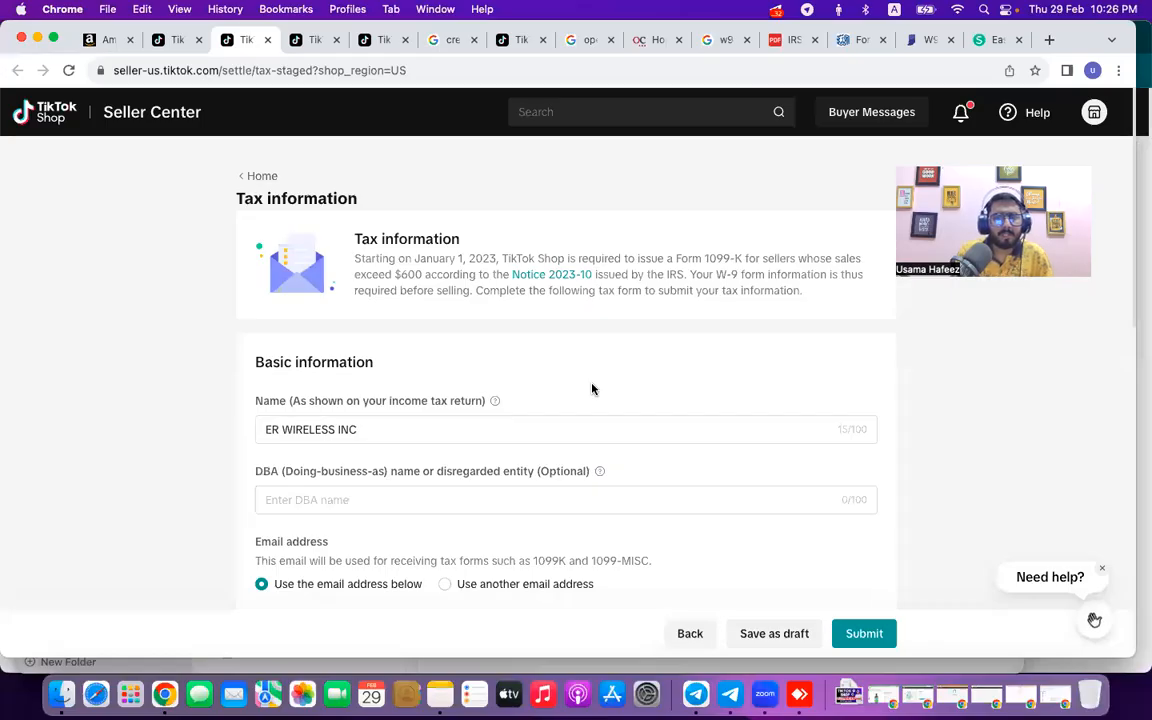
Keep Partnership as the federal tax classification and submit the tax information form.
scroll(327, 334, down, 1)
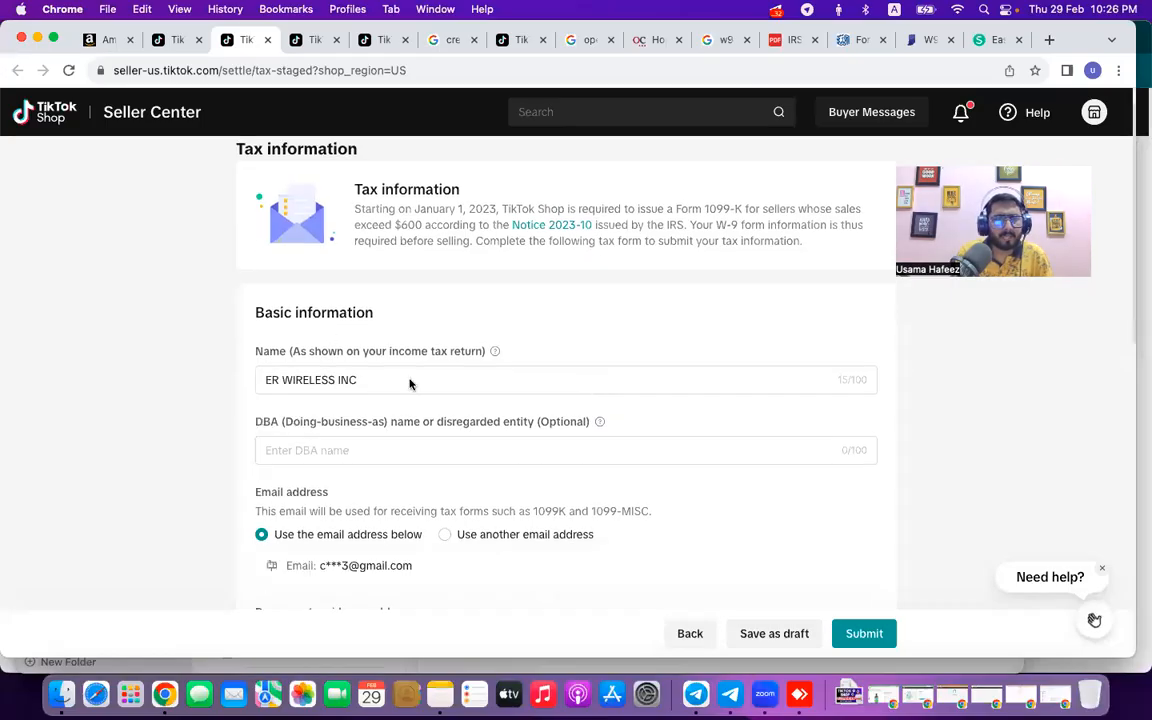
scroll(410, 383, down, 2)
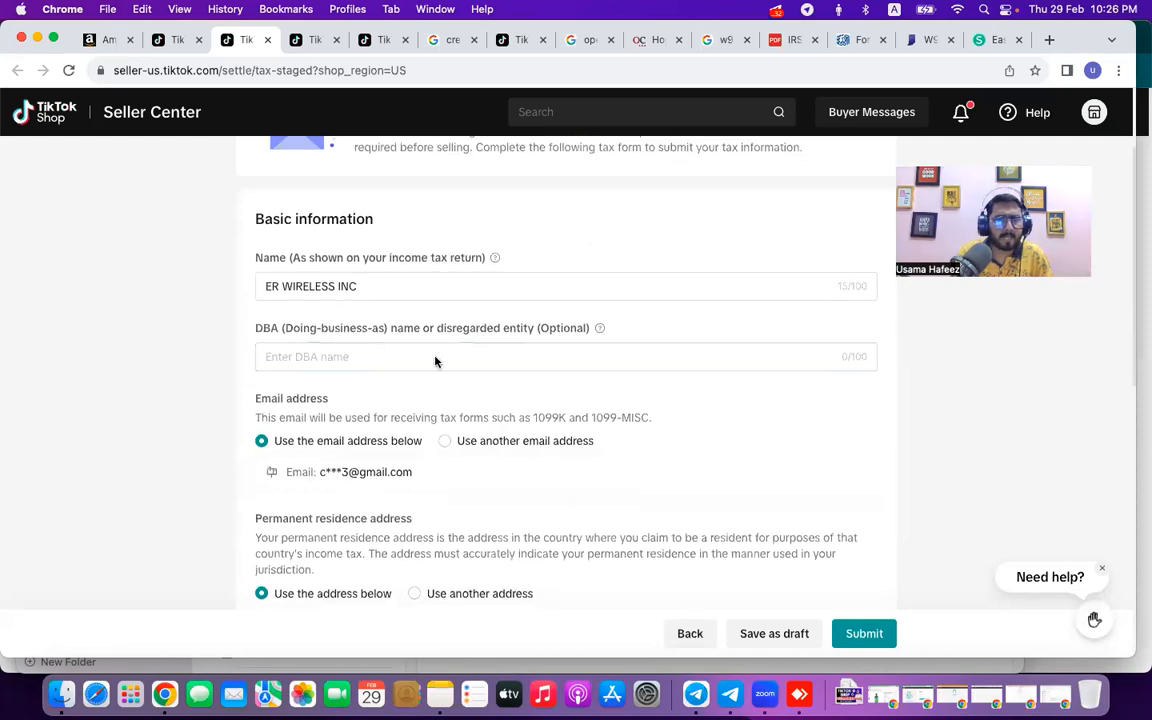
scroll(436, 361, down, 2)
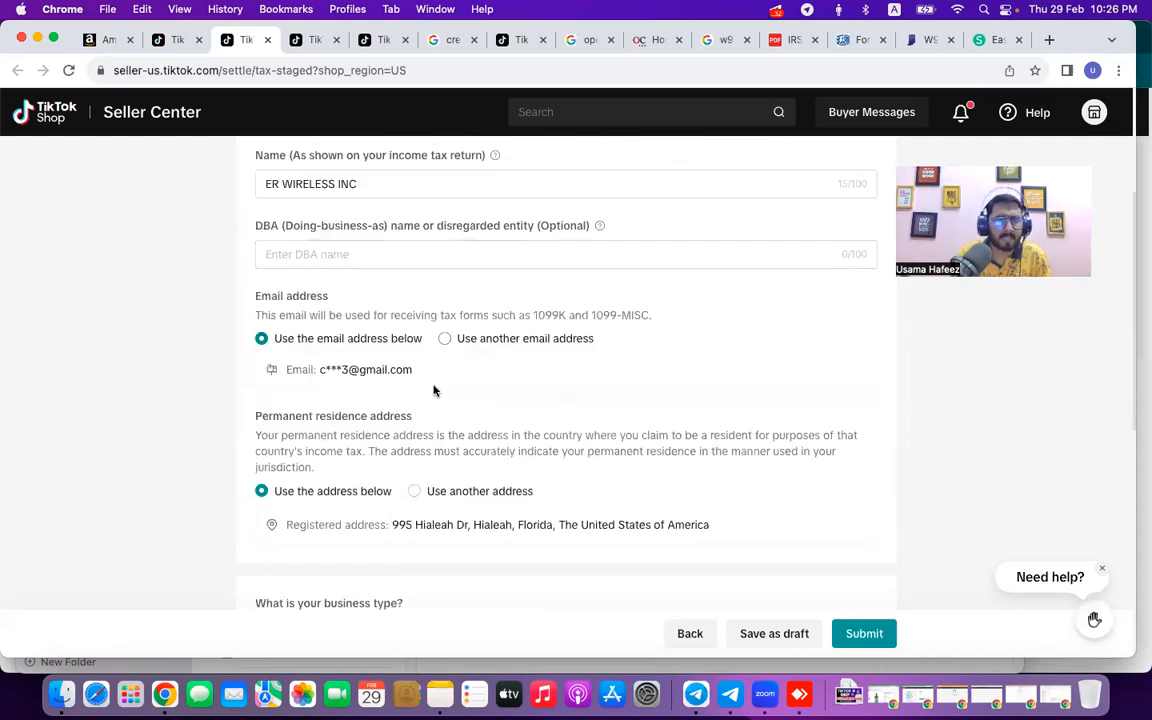
scroll(434, 390, down, 4)
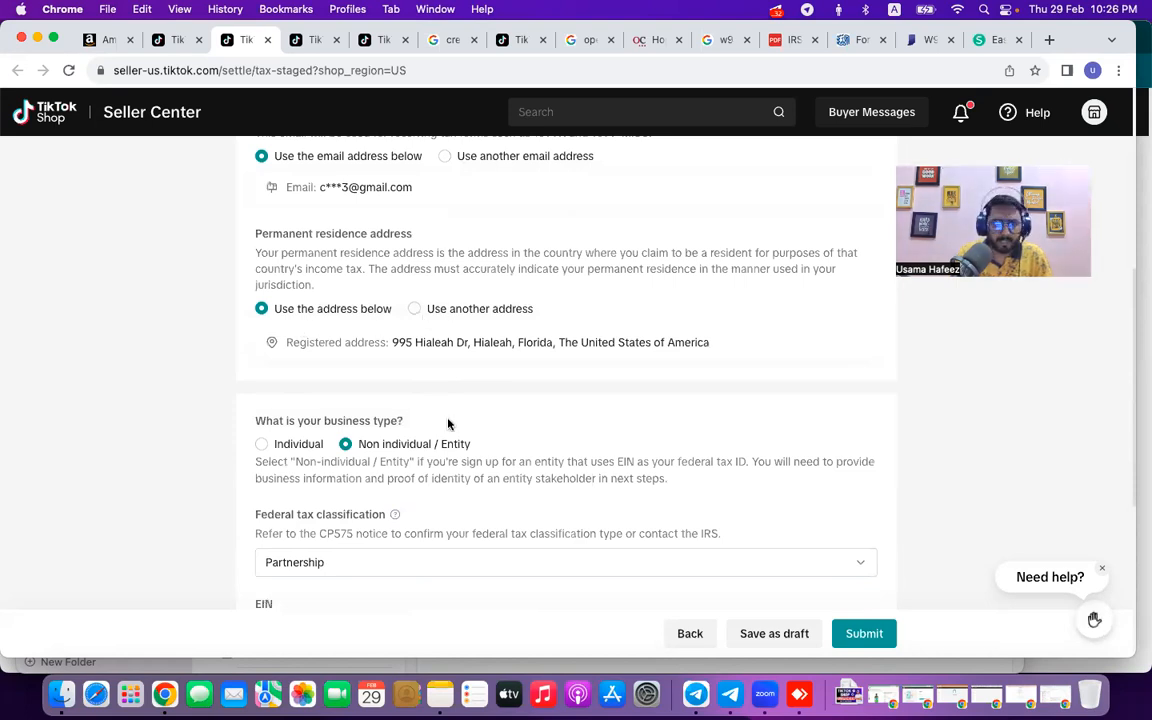
scroll(448, 424, down, 5)
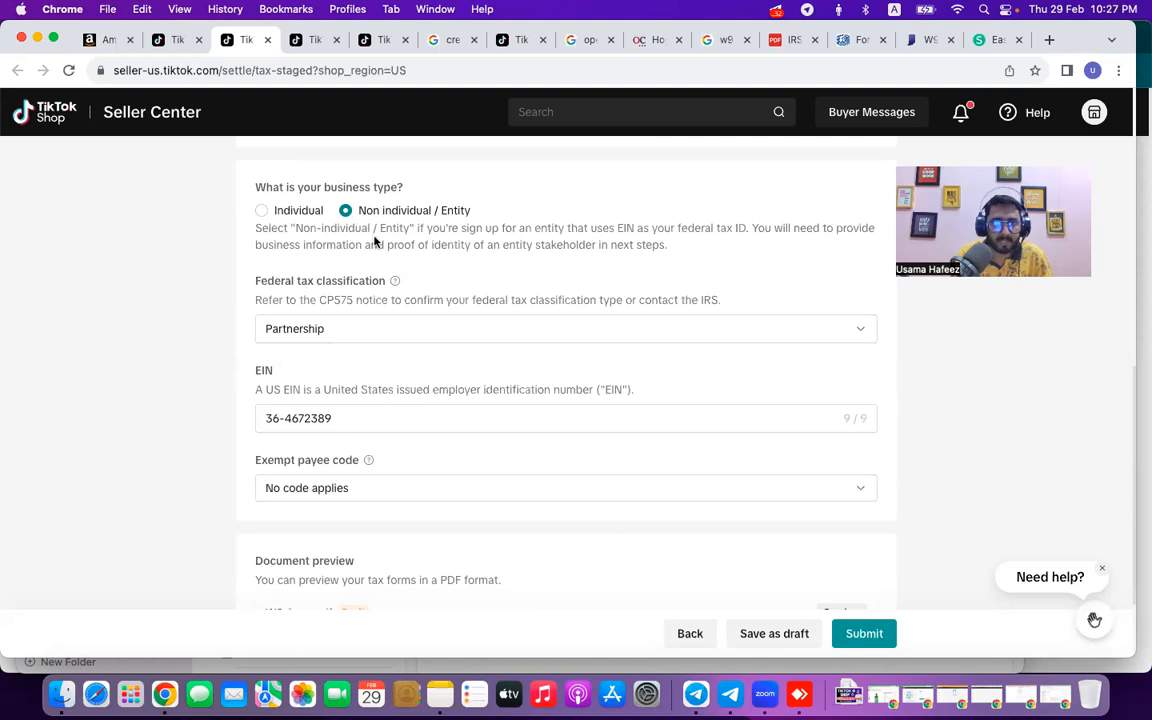
click(368, 333)
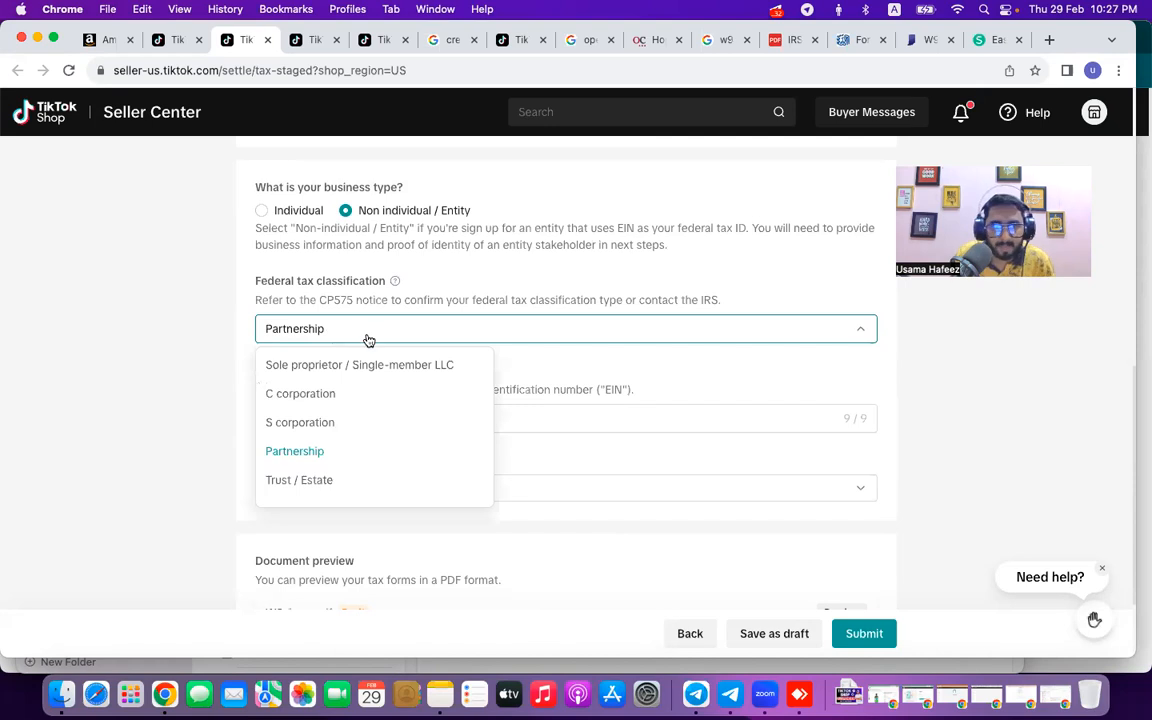
click(362, 440)
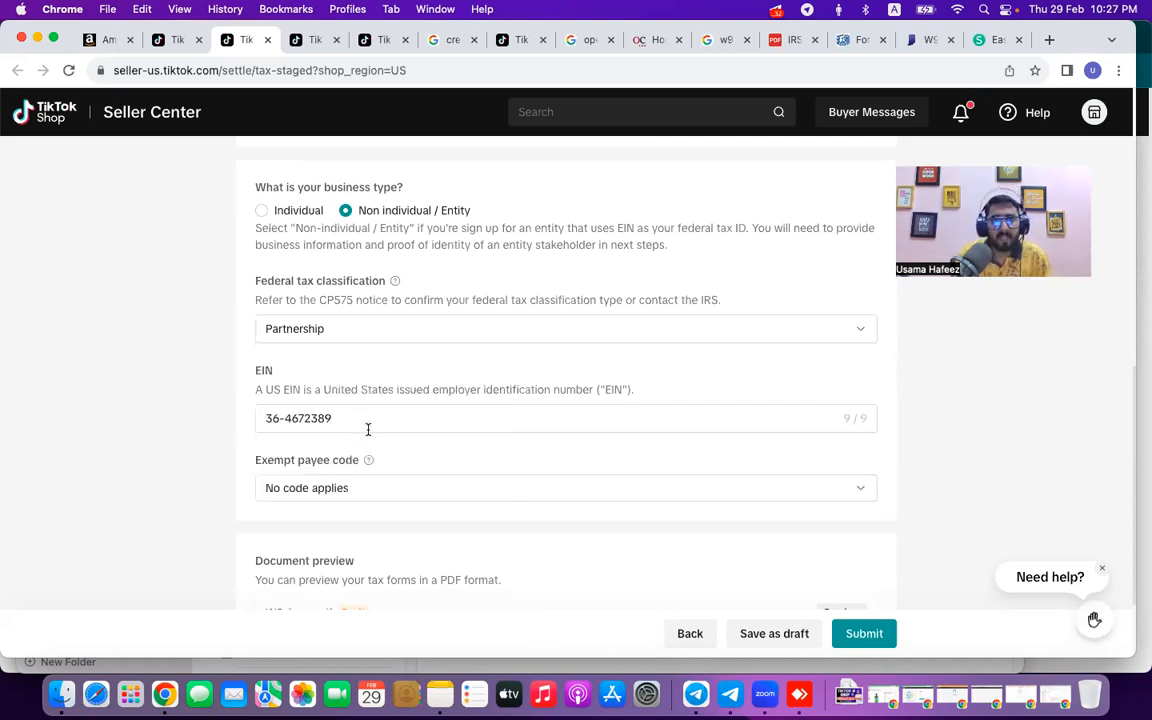
scroll(368, 432, down, 3)
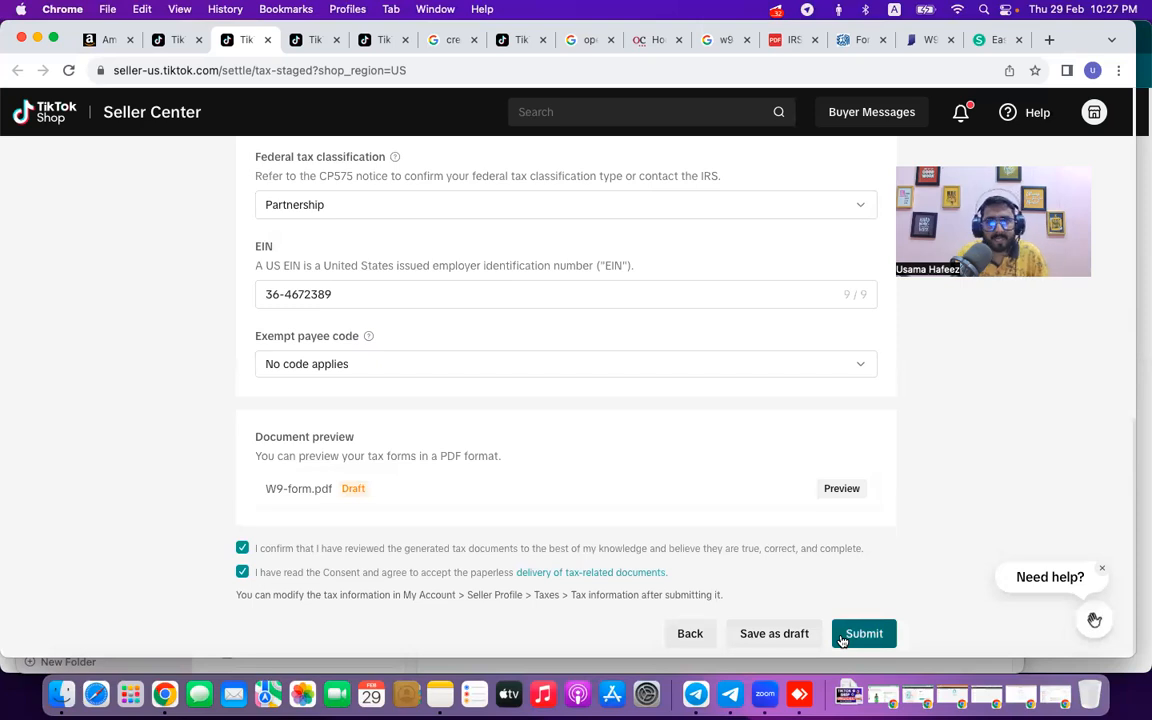
click(842, 641)
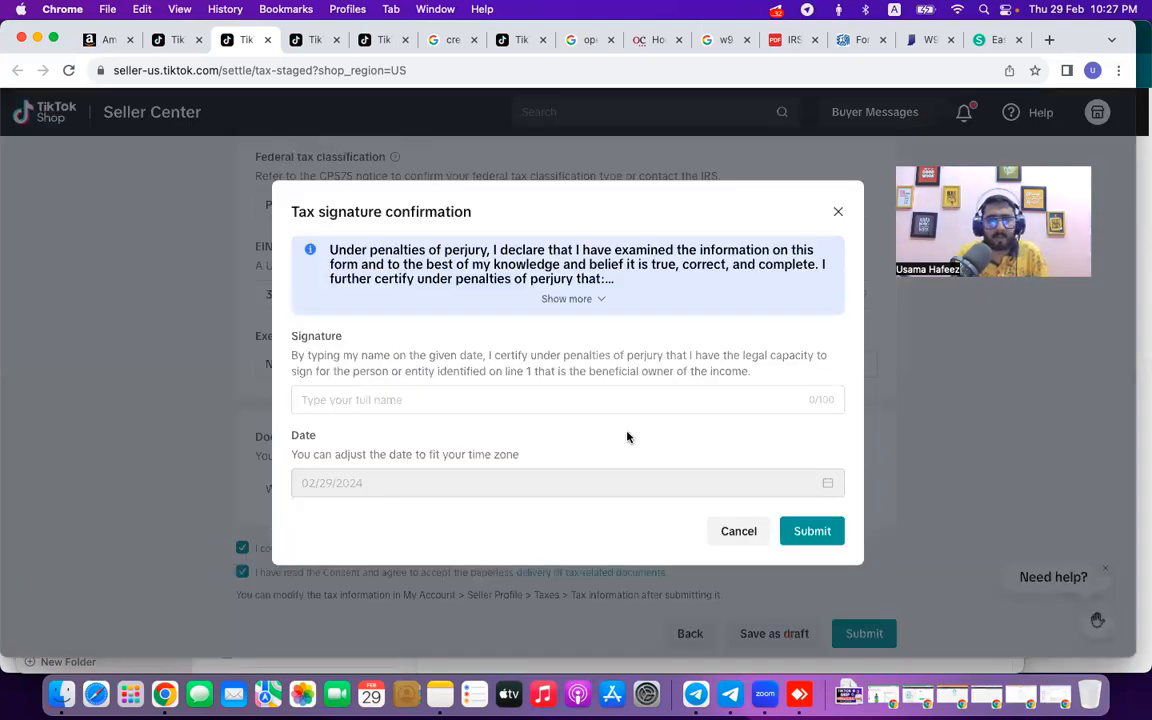
Start the signature in the Tax signature confirmation and bring the business-details note forward.
click(571, 401)
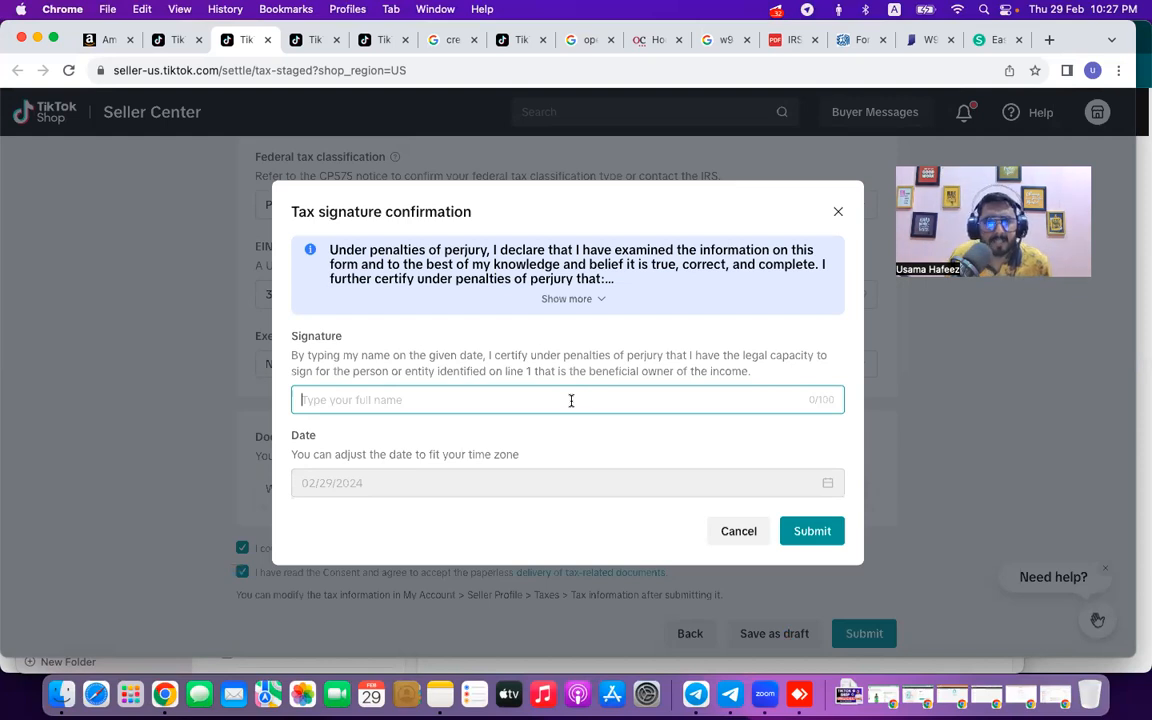
click(437, 692)
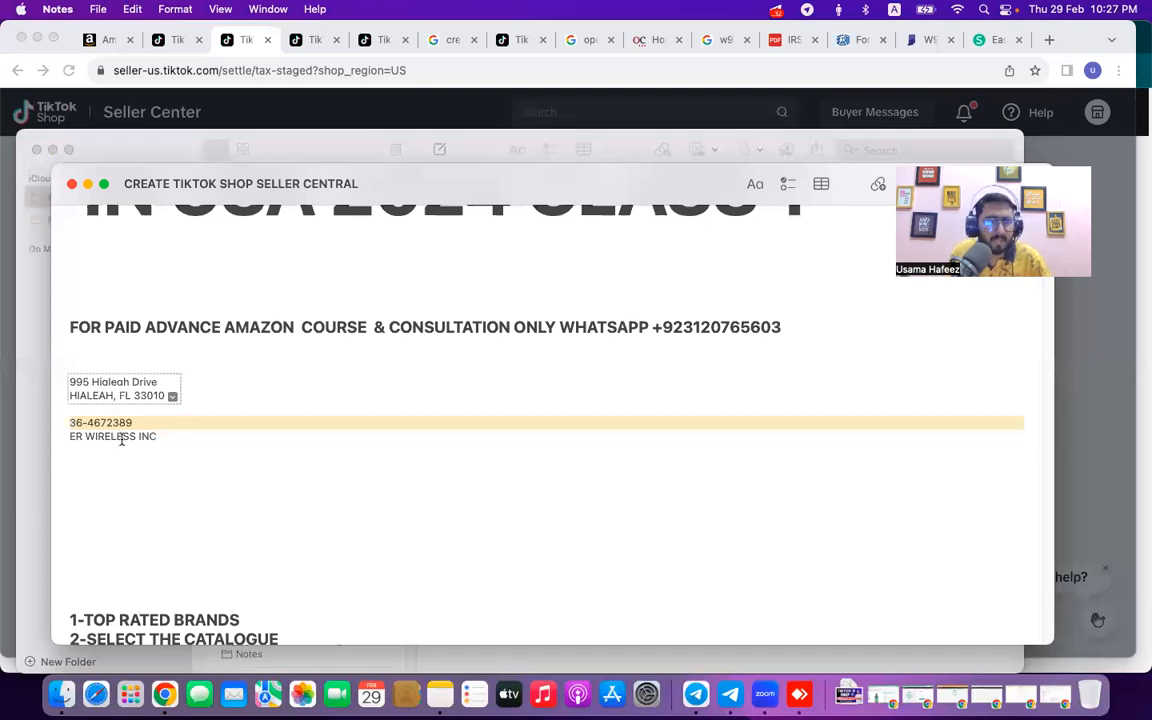
Sign the tax confirmation with 'ER WIRELESS INC' copied from Notes and submit it.
triple_click(121, 440)
key(super+c)
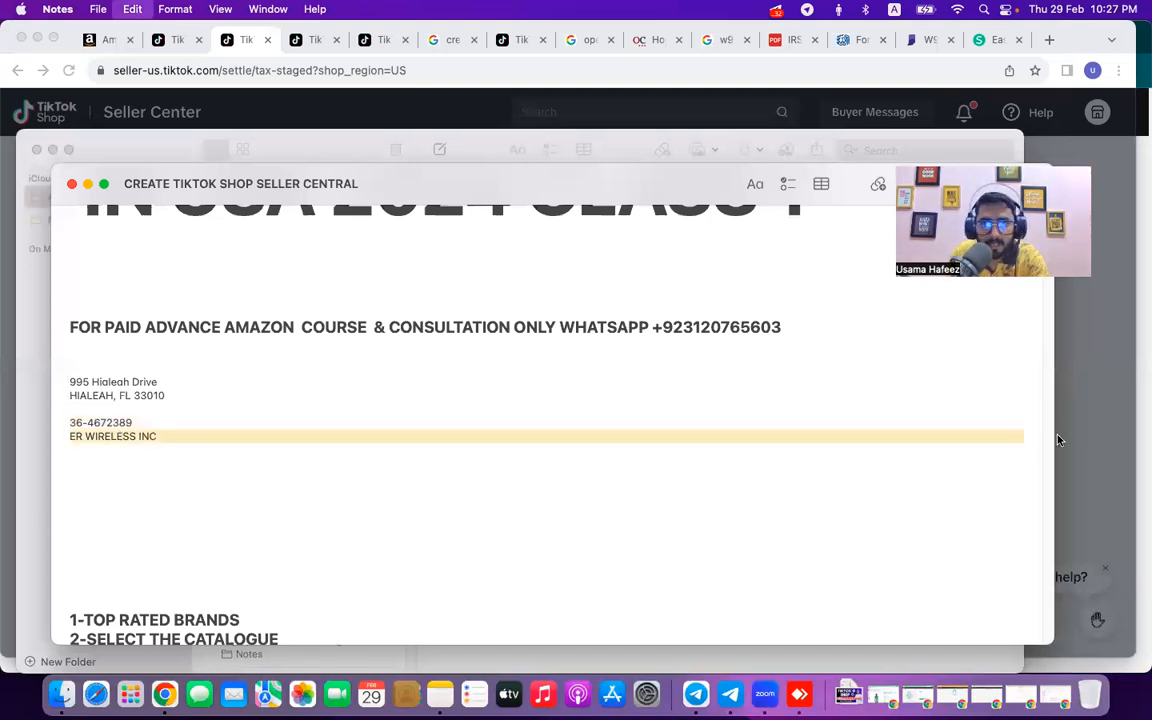
click(1110, 406)
click(453, 400)
key(super+v)
click(803, 538)
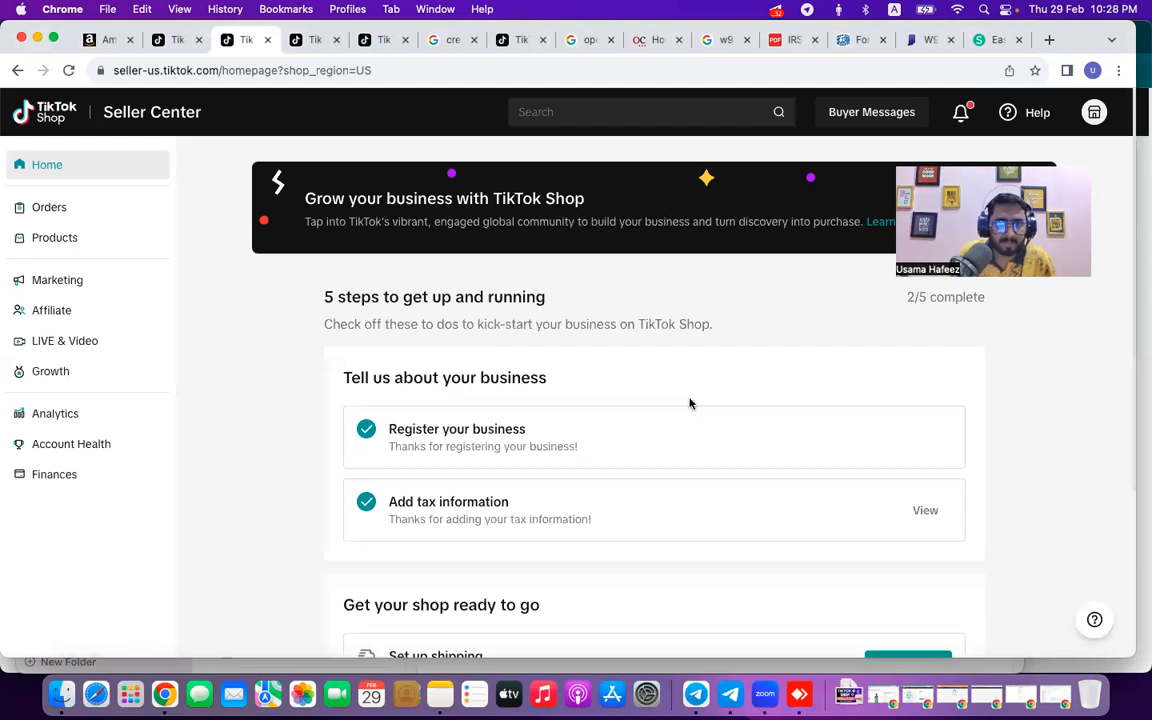
Start the Set up shipping step from the Seller Center homepage.
scroll(577, 437, down, 5)
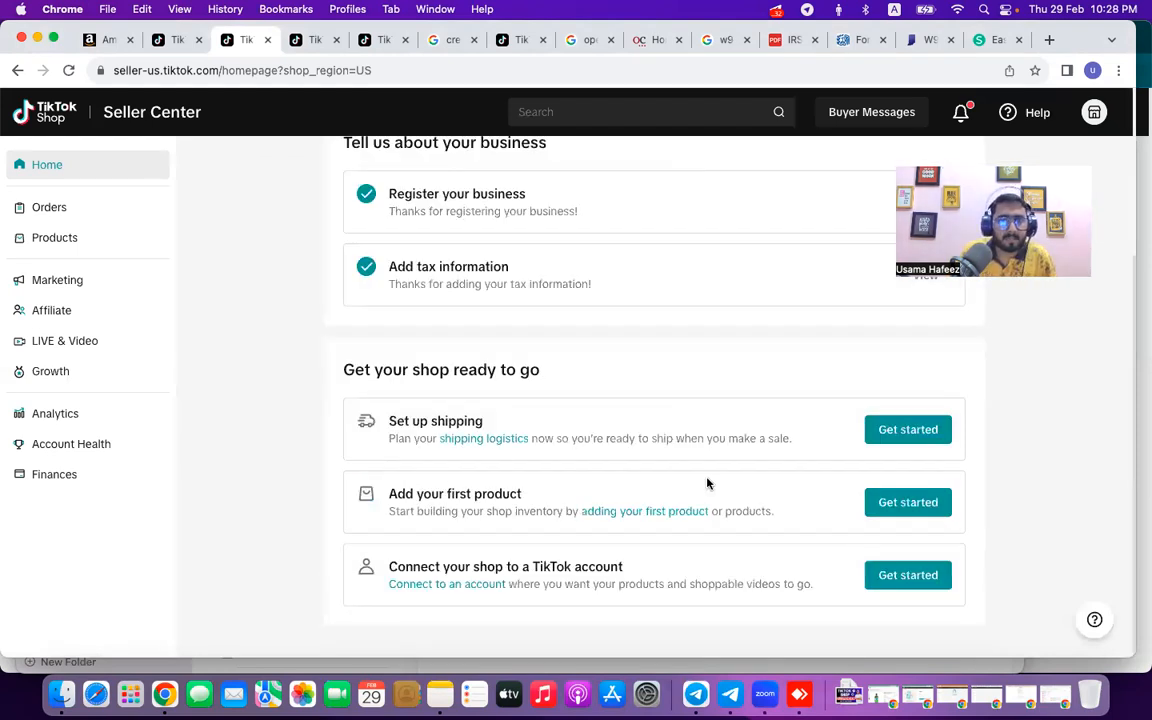
click(925, 435)
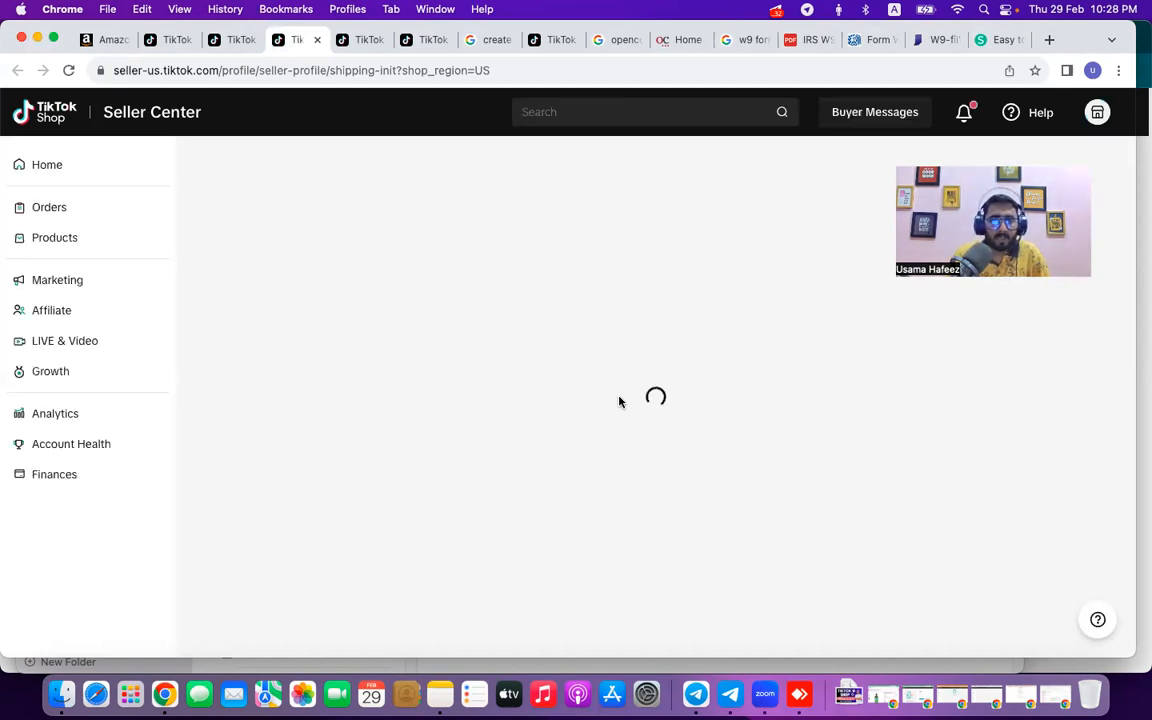
Find the shipping setup tab and focus the Contact Person field of the ship-from form.
click(240, 40)
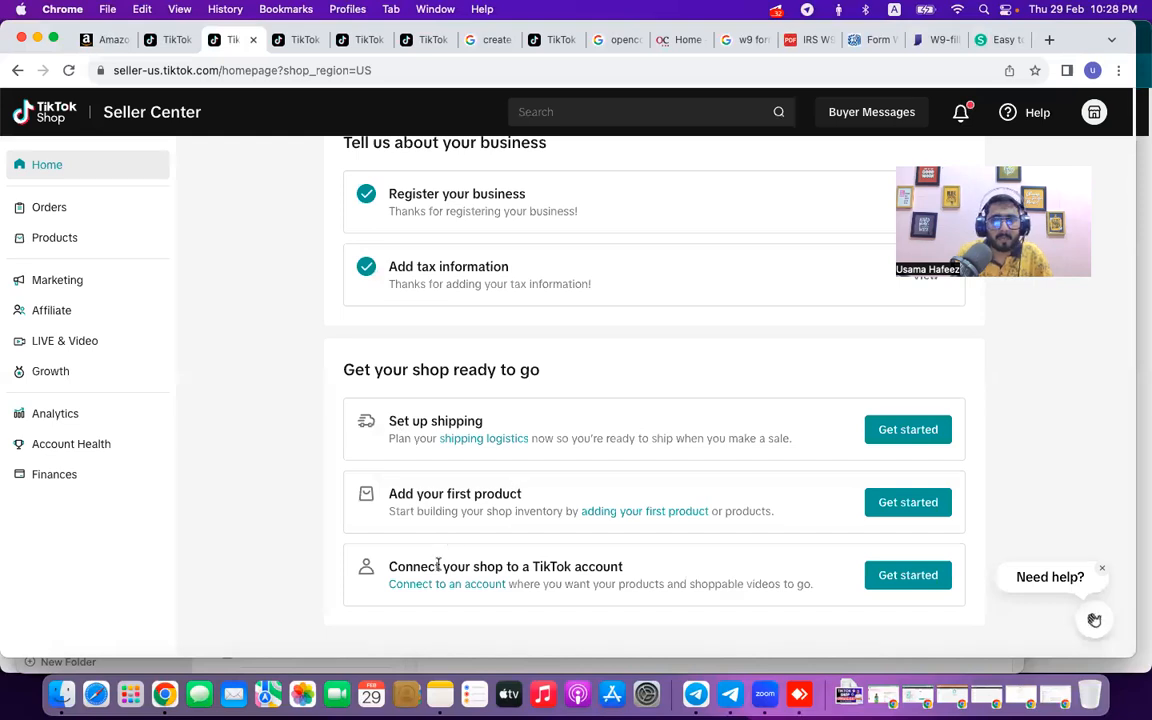
click(305, 42)
click(349, 46)
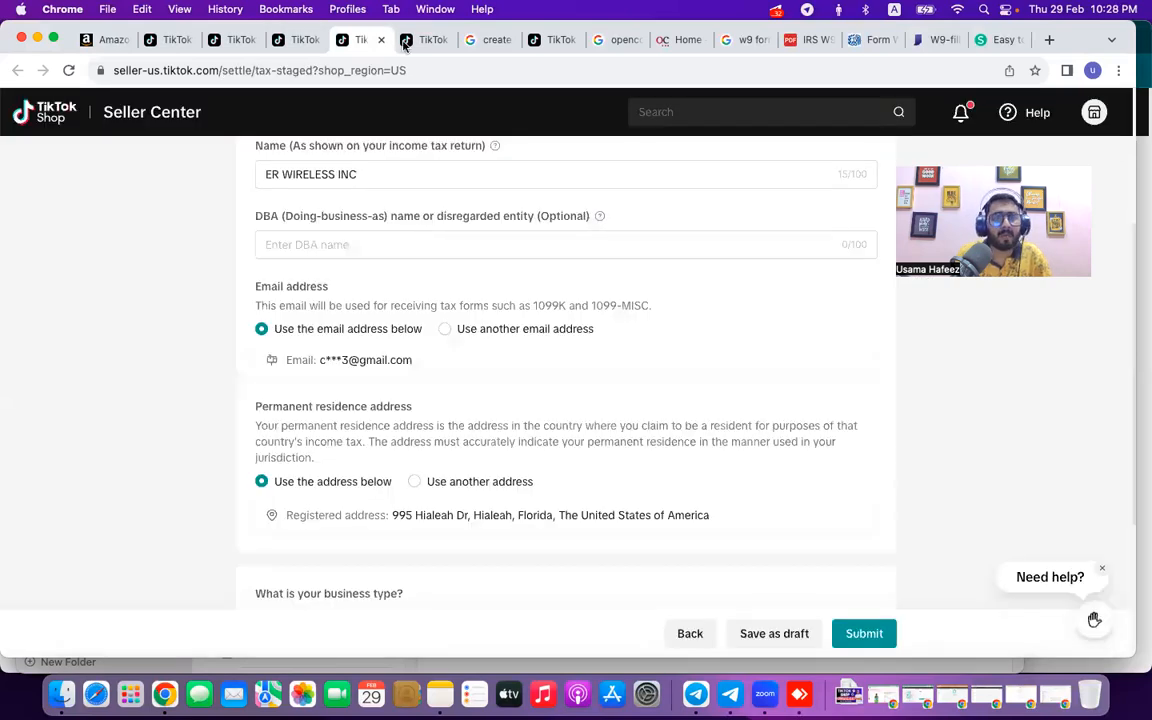
click(406, 41)
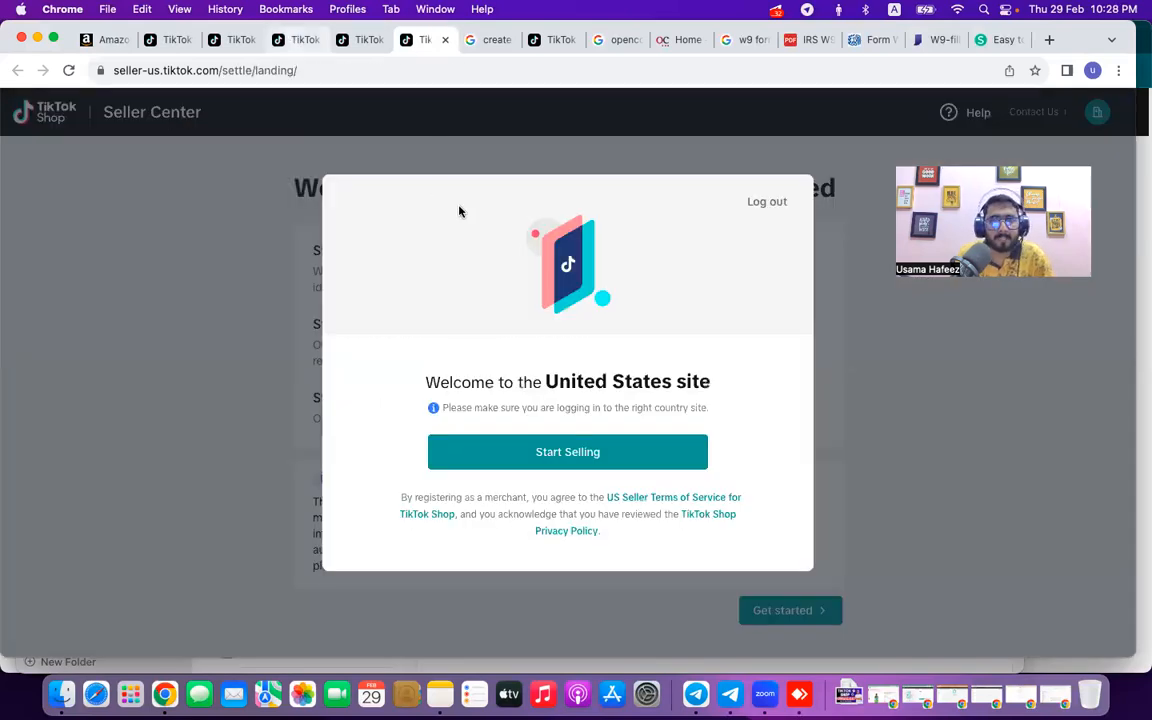
click(297, 41)
scroll(501, 340, down, 1)
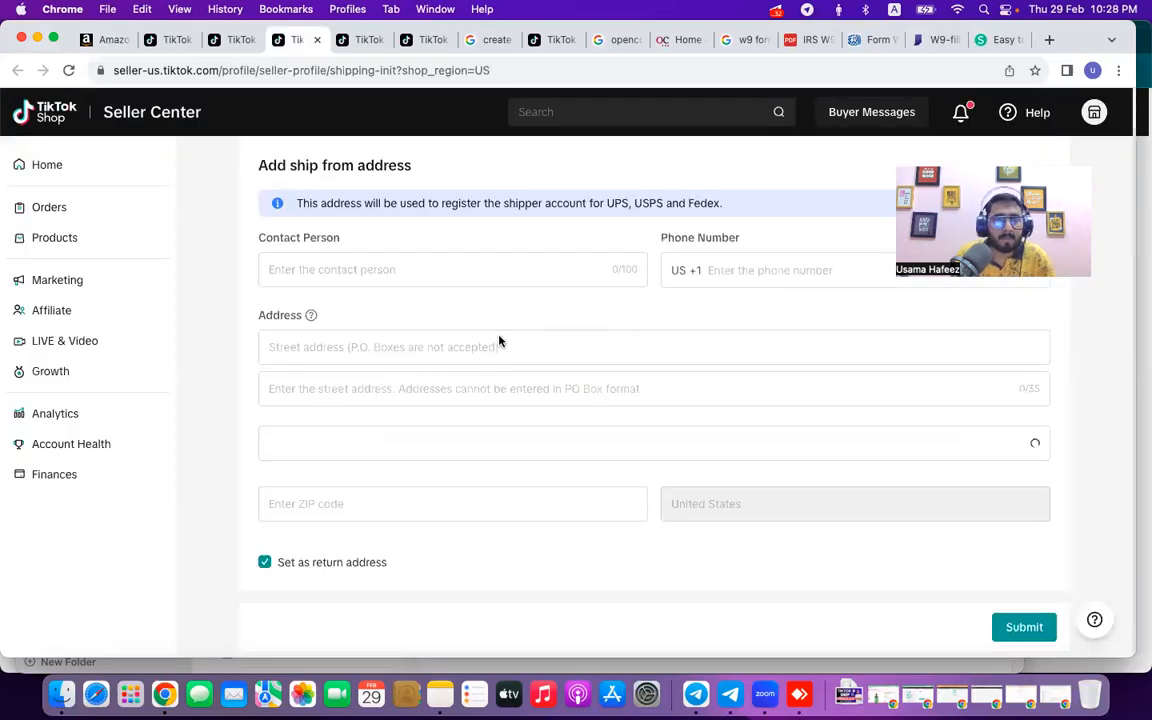
click(449, 288)
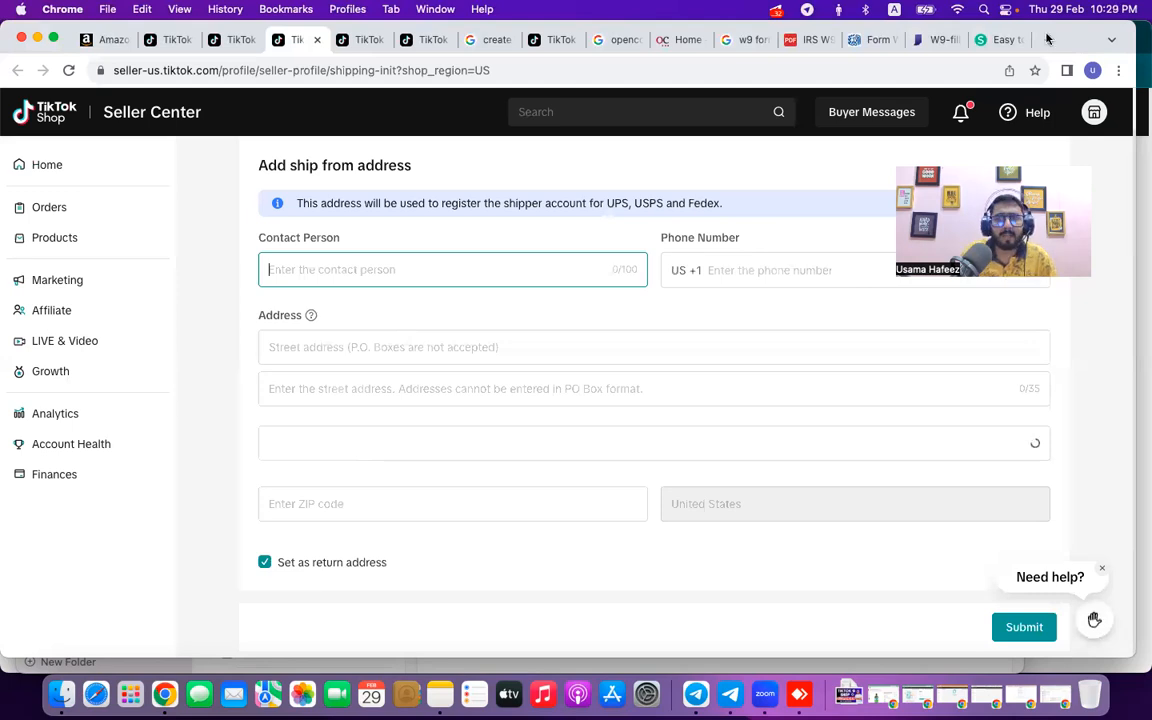
Search Google for 'ma prep centre' and open the MA Prep USA result in a new tab.
key(super+t)
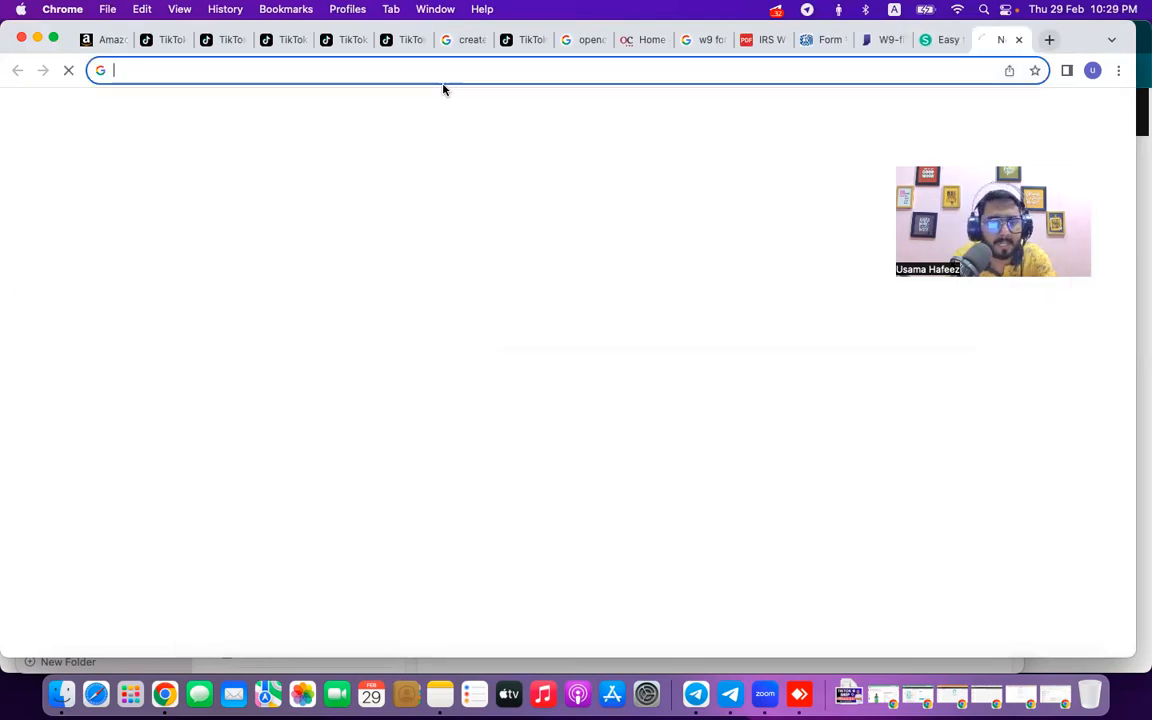
text(ma prep )
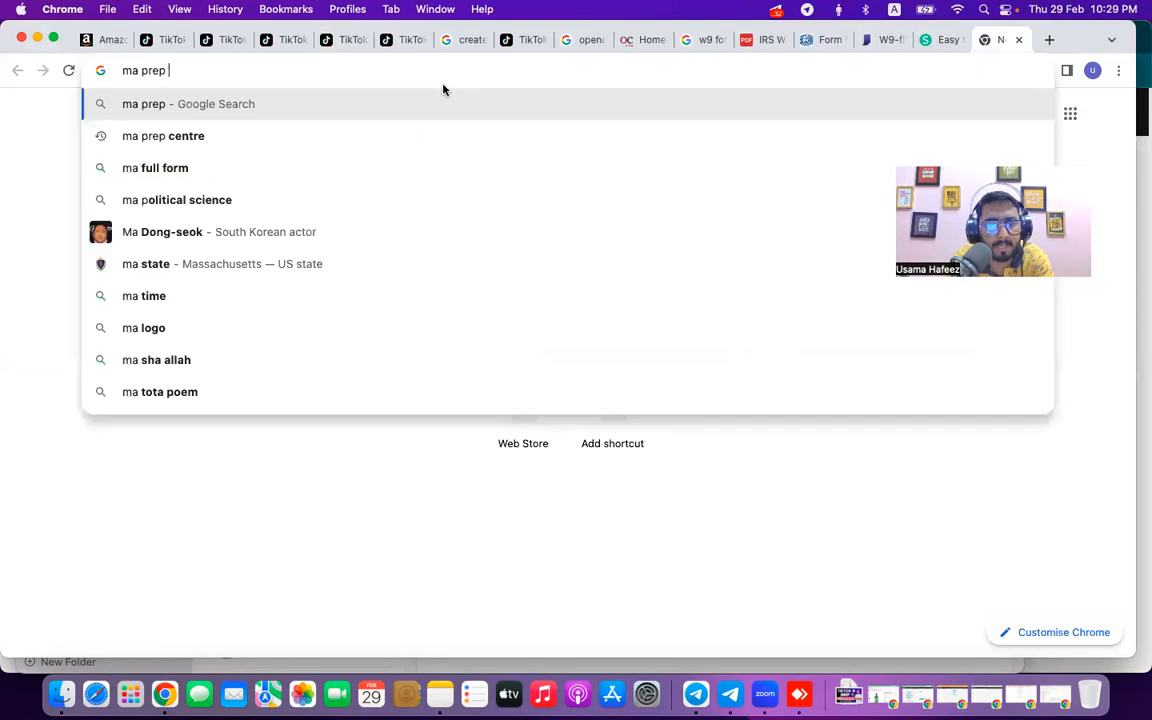
text(centre)
key(Return)
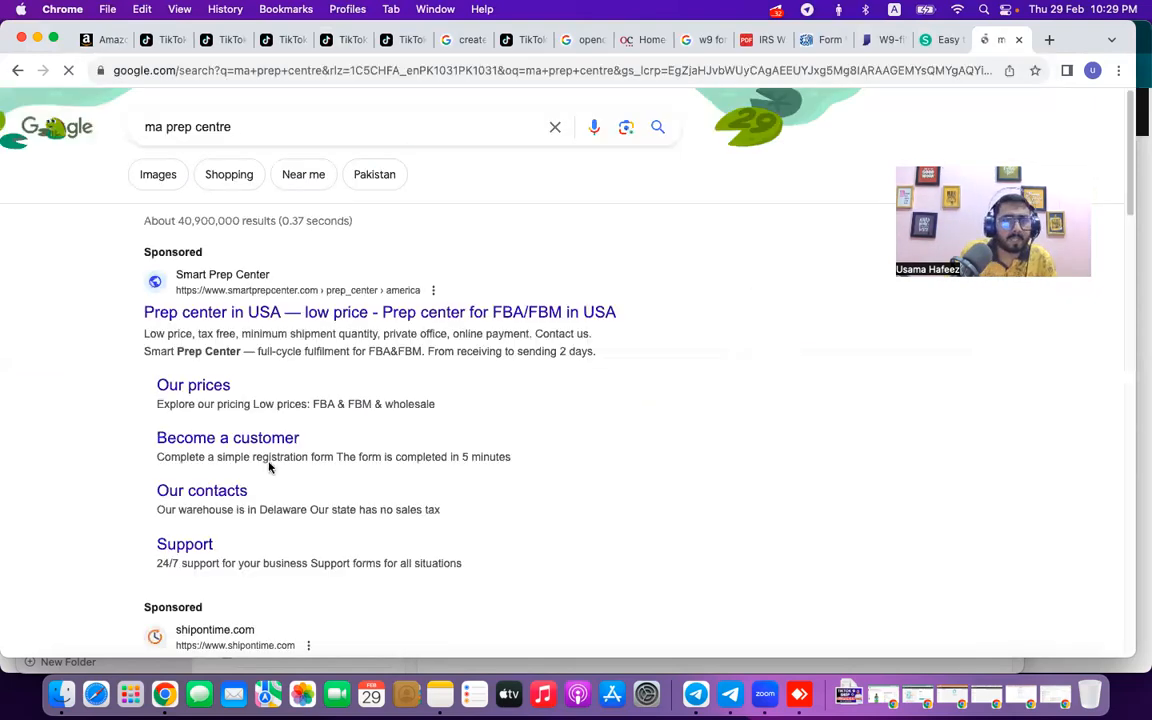
scroll(268, 466, down, 5)
scroll(244, 488, down, 1)
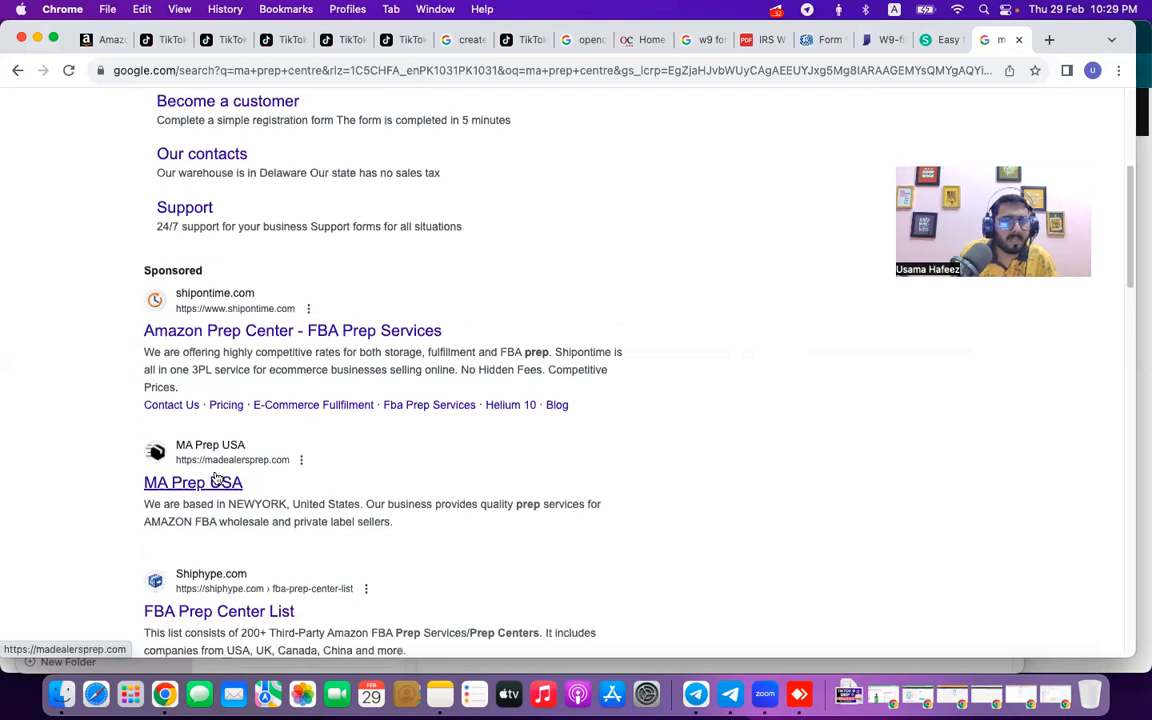
right_click(224, 479)
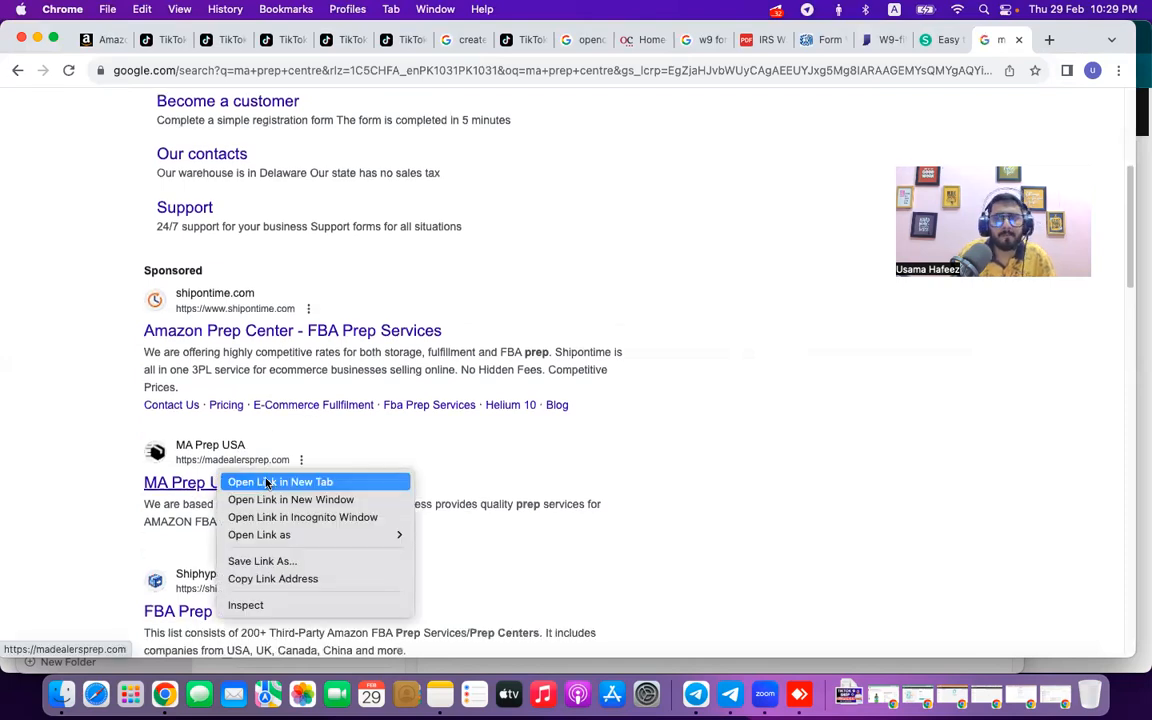
click(267, 483)
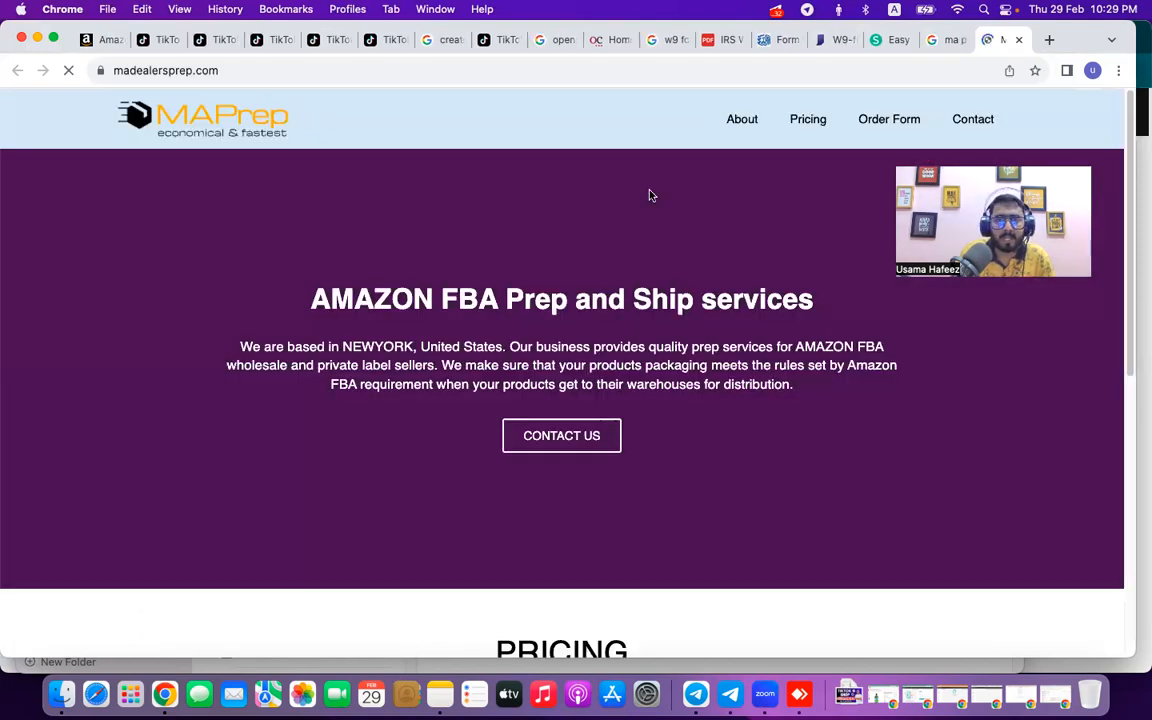
Find MA Prep USA's Brooklyn contact details and fill the ship-from street address line.
scroll(615, 311, down, 10)
scroll(615, 311, down, 10)
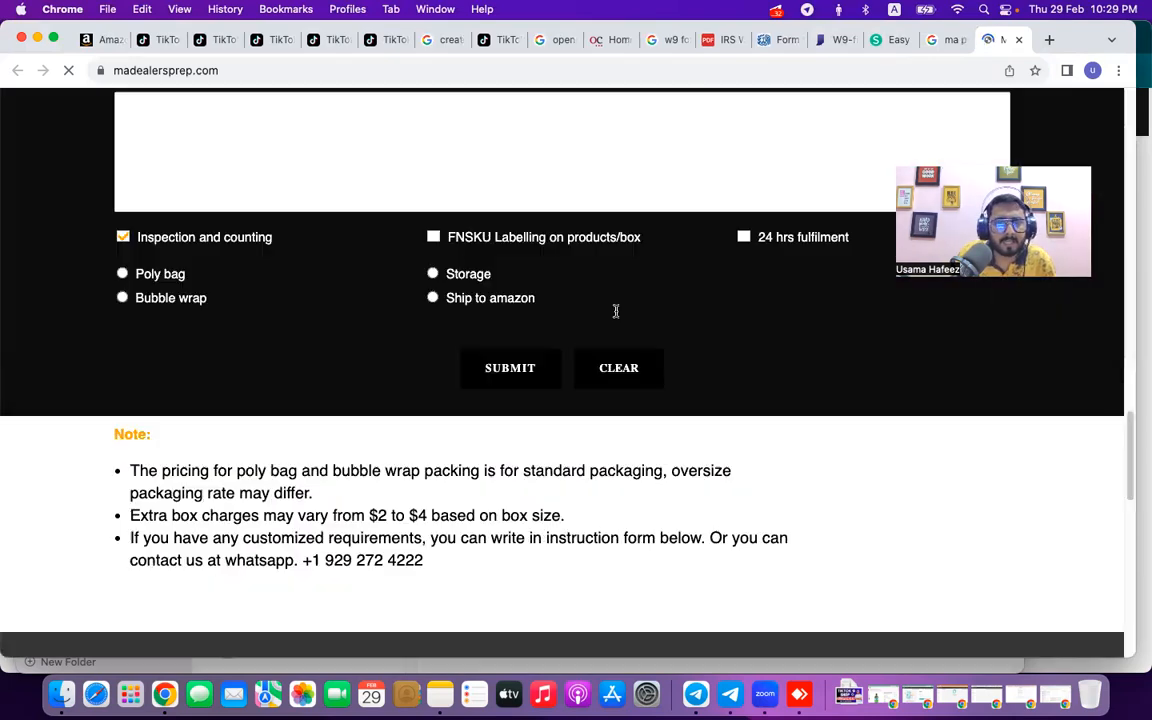
scroll(615, 311, down, 1)
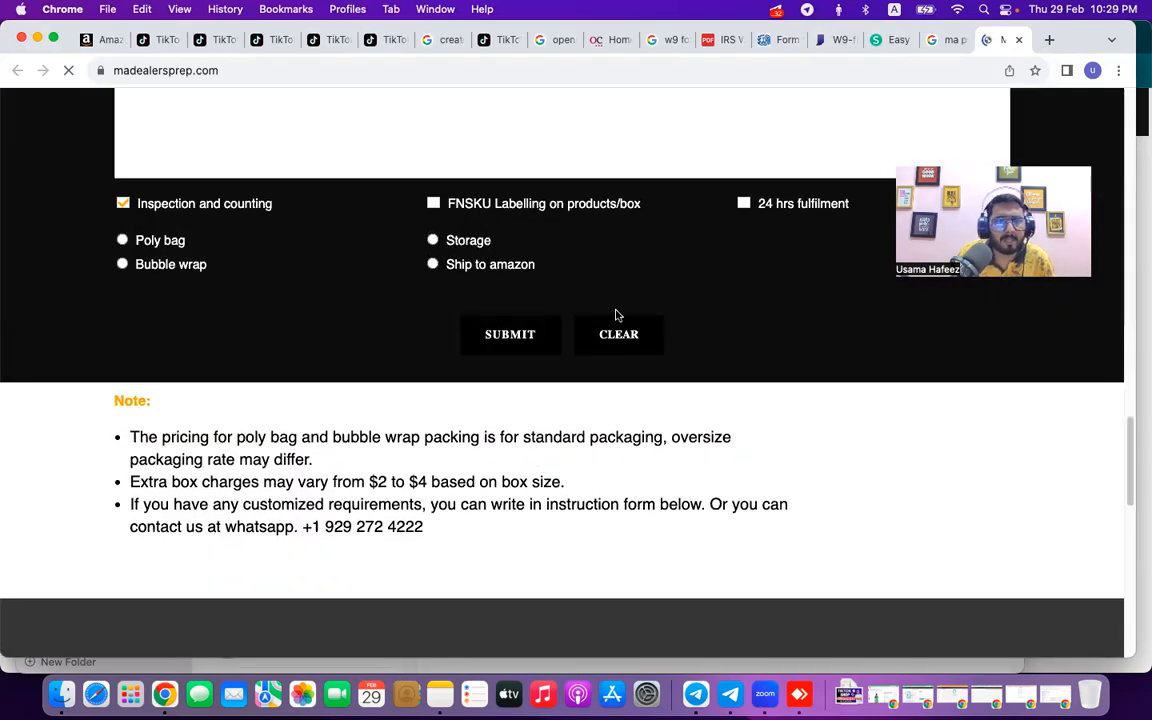
scroll(616, 314, down, 5)
scroll(477, 341, down, 15)
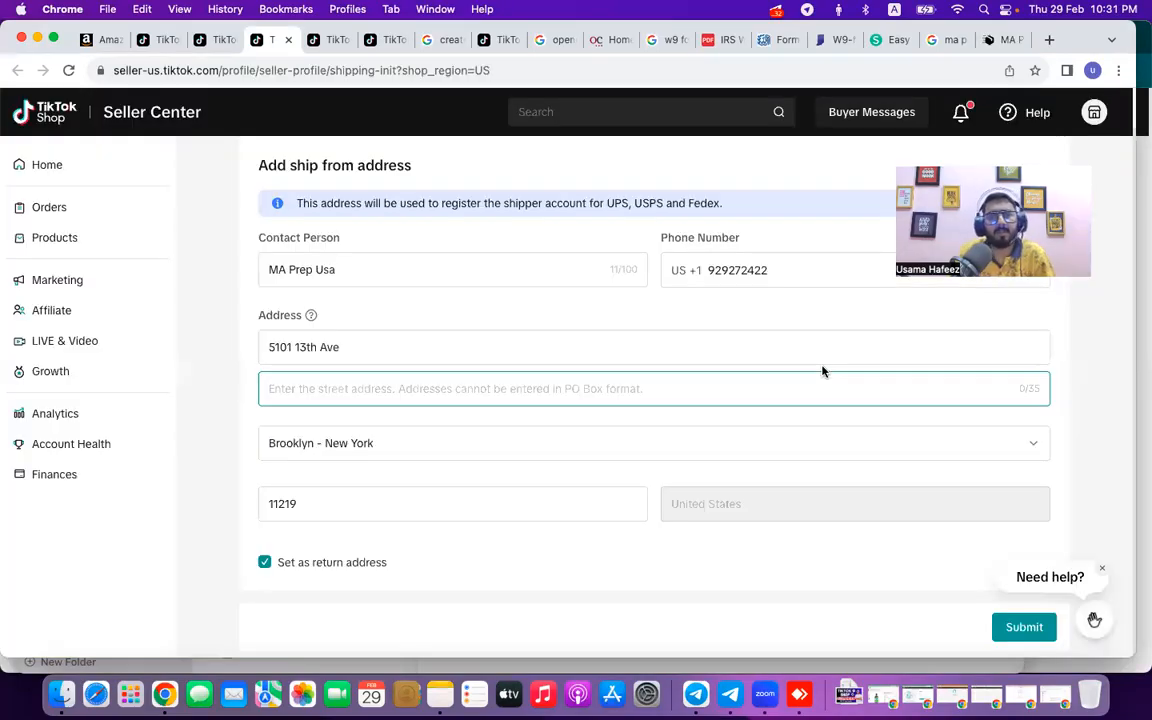
click(383, 348)
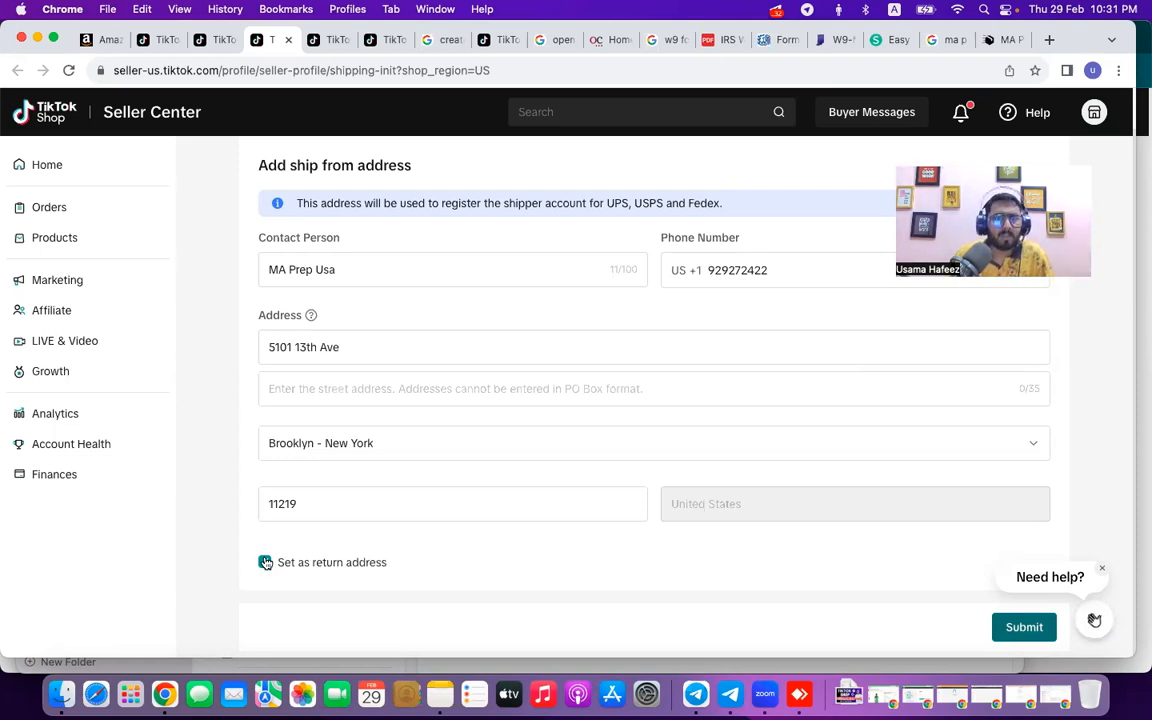
Submit the ship-from address, reloading the shipping page and resubmitting after it hangs.
key(Return)
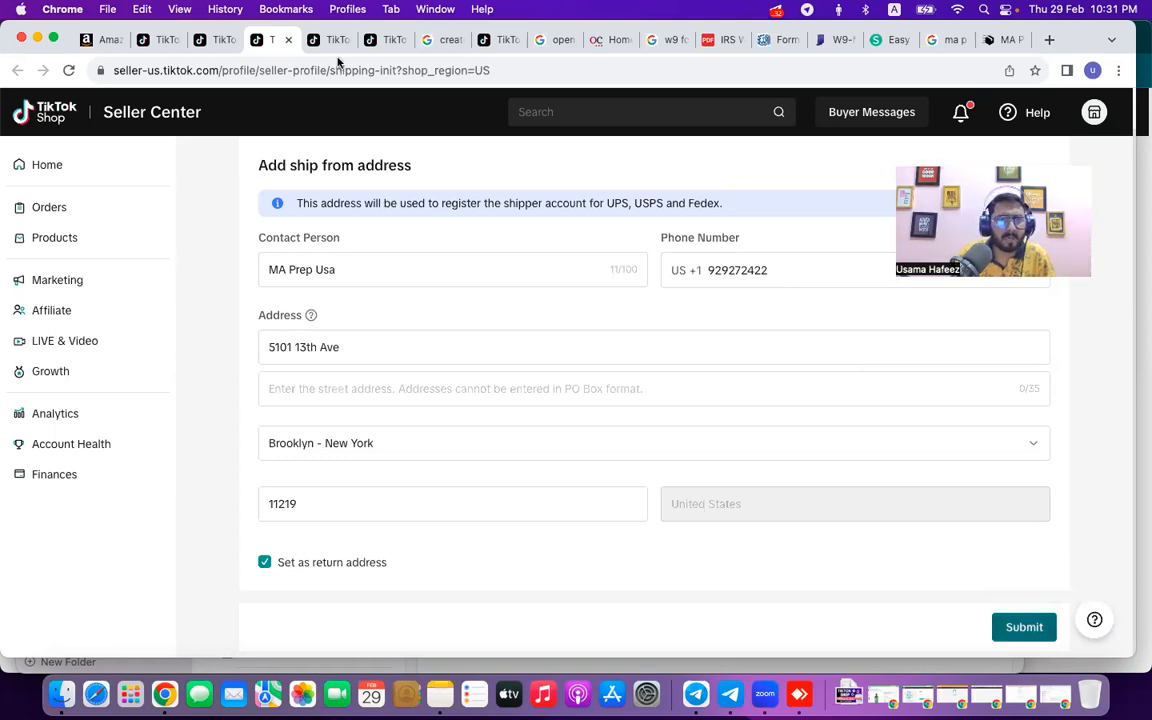
click(546, 72)
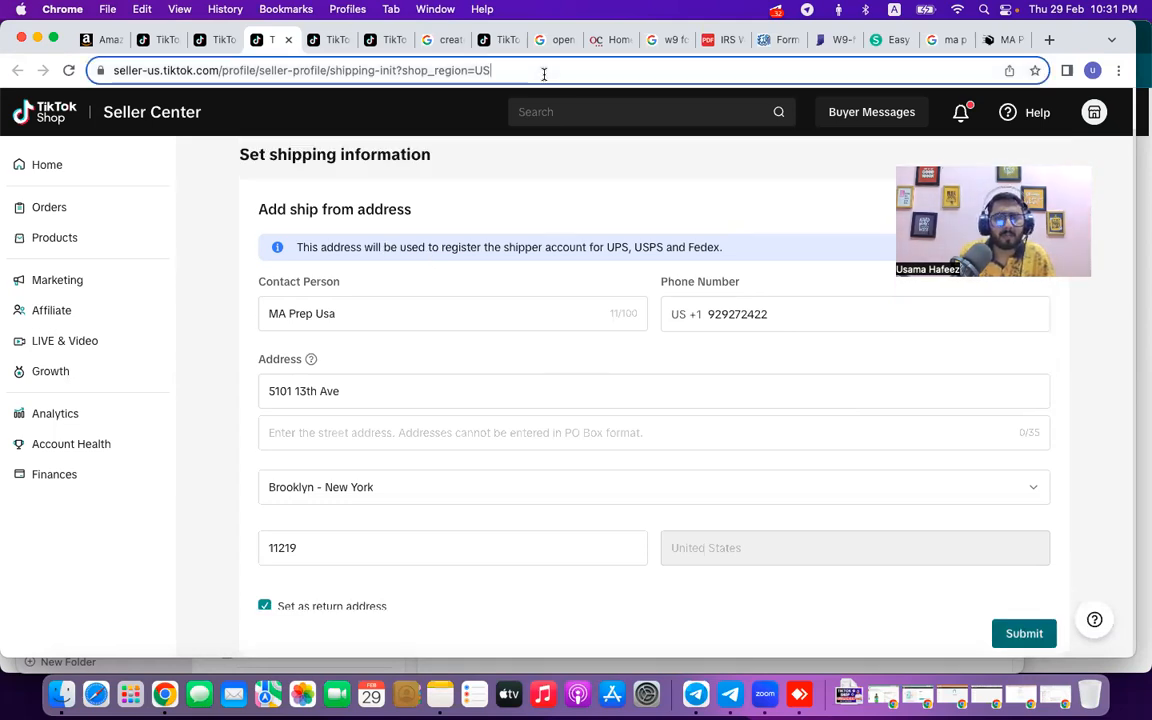
key(Return)
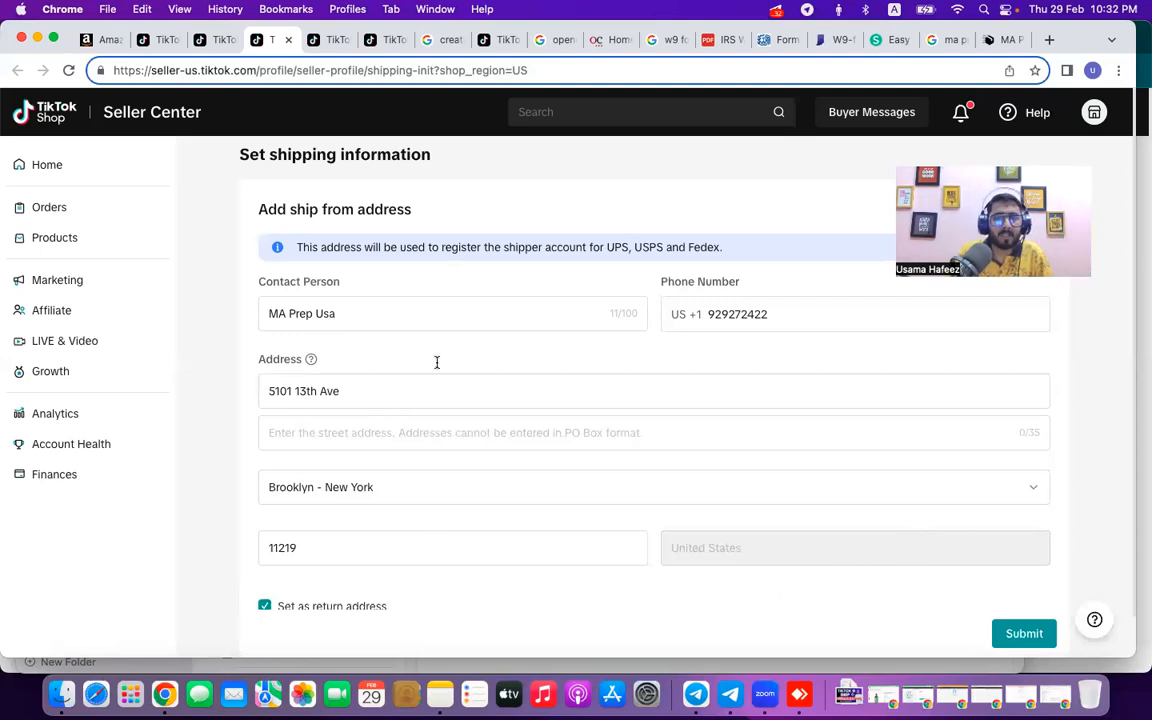
scroll(436, 368, down, 1)
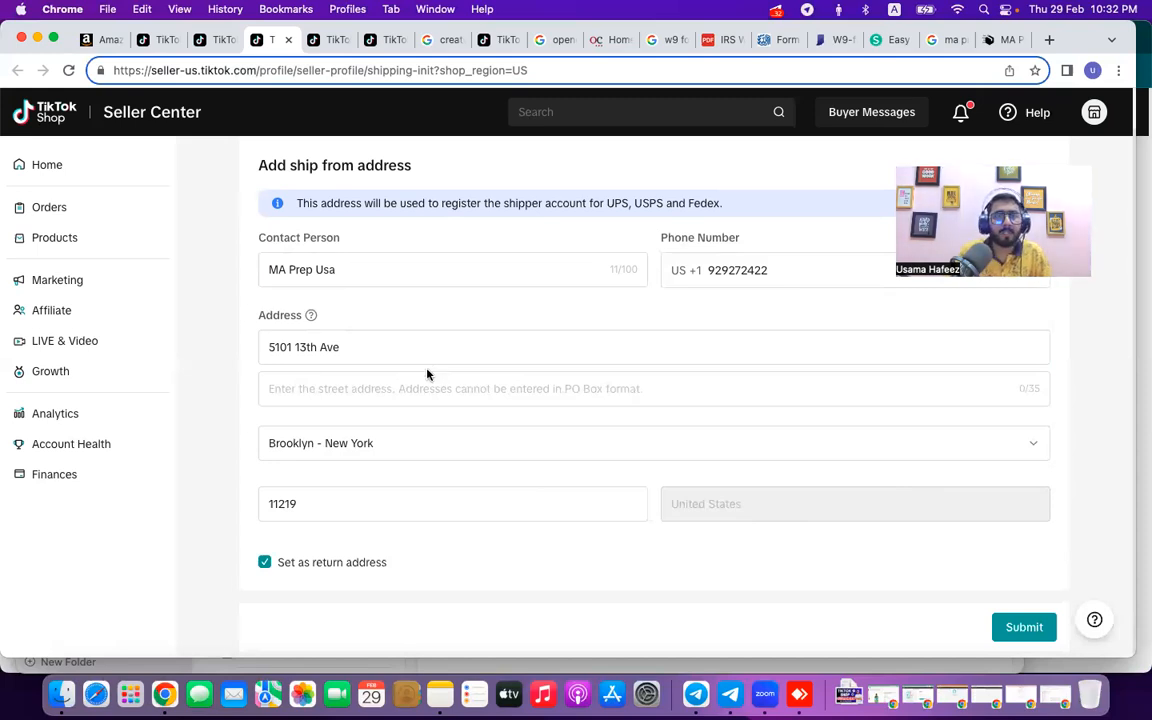
click(1018, 629)
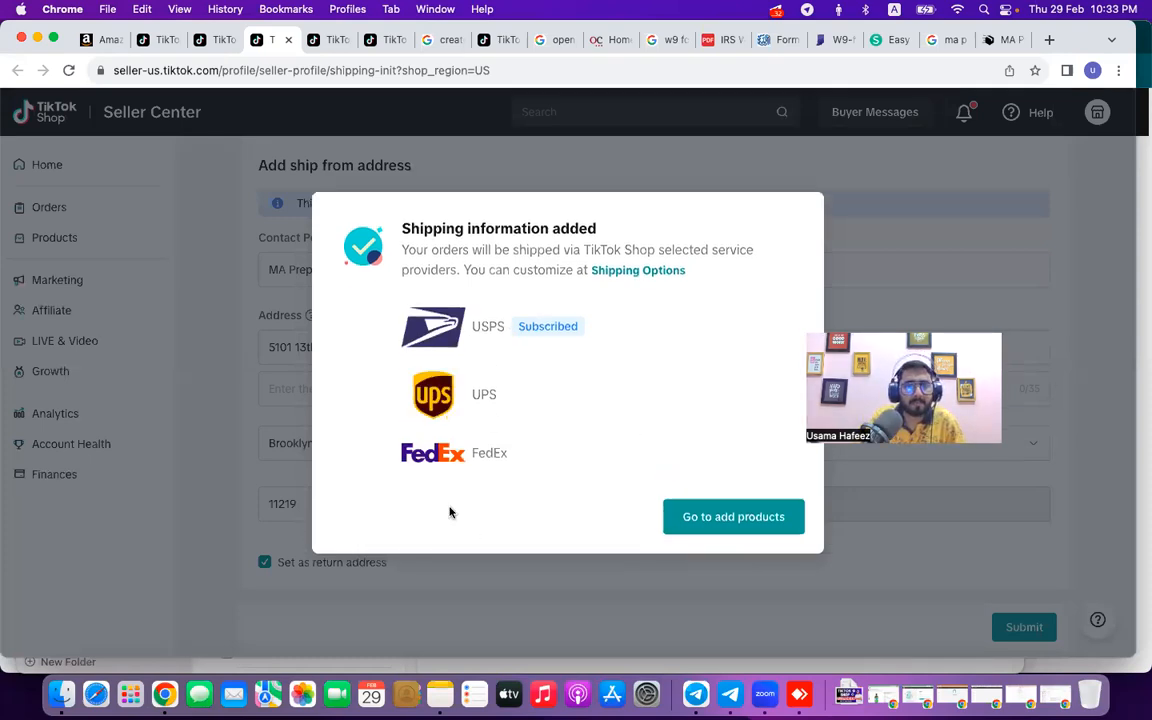
Continue from the Shipping information added dialog to Go to add products.
click(710, 532)
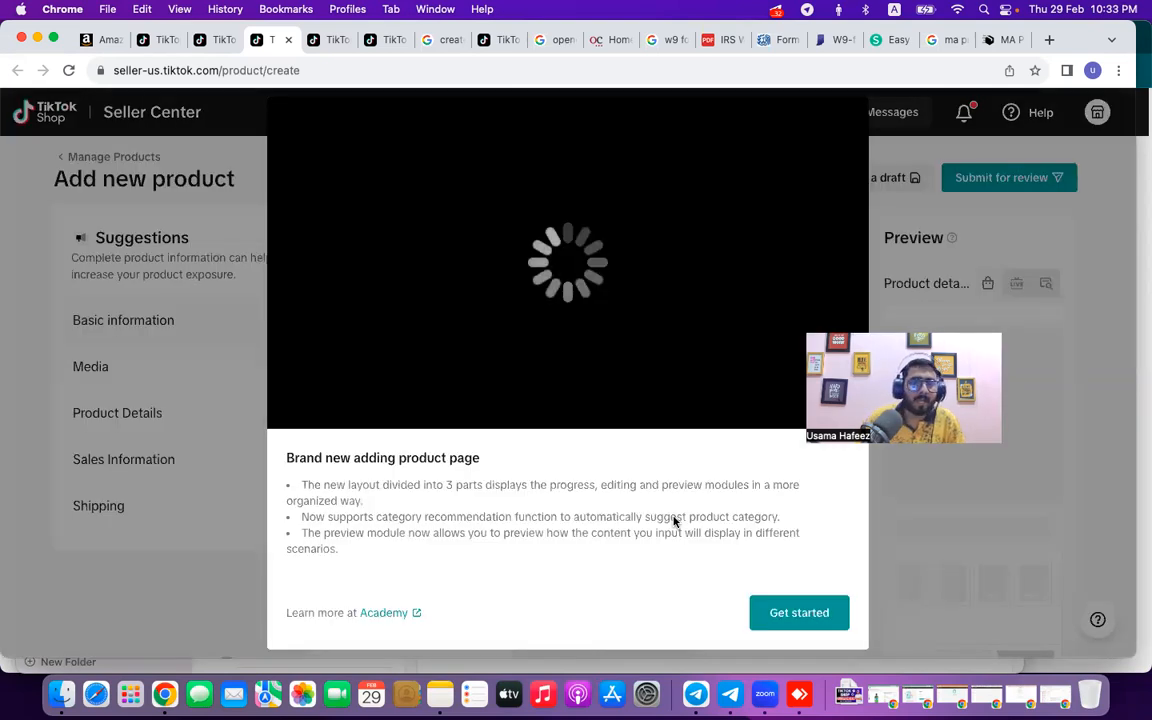
Dismiss the Add new product introduction and go back to the Seller Center homepage showing 3/5 steps complete.
click(799, 613)
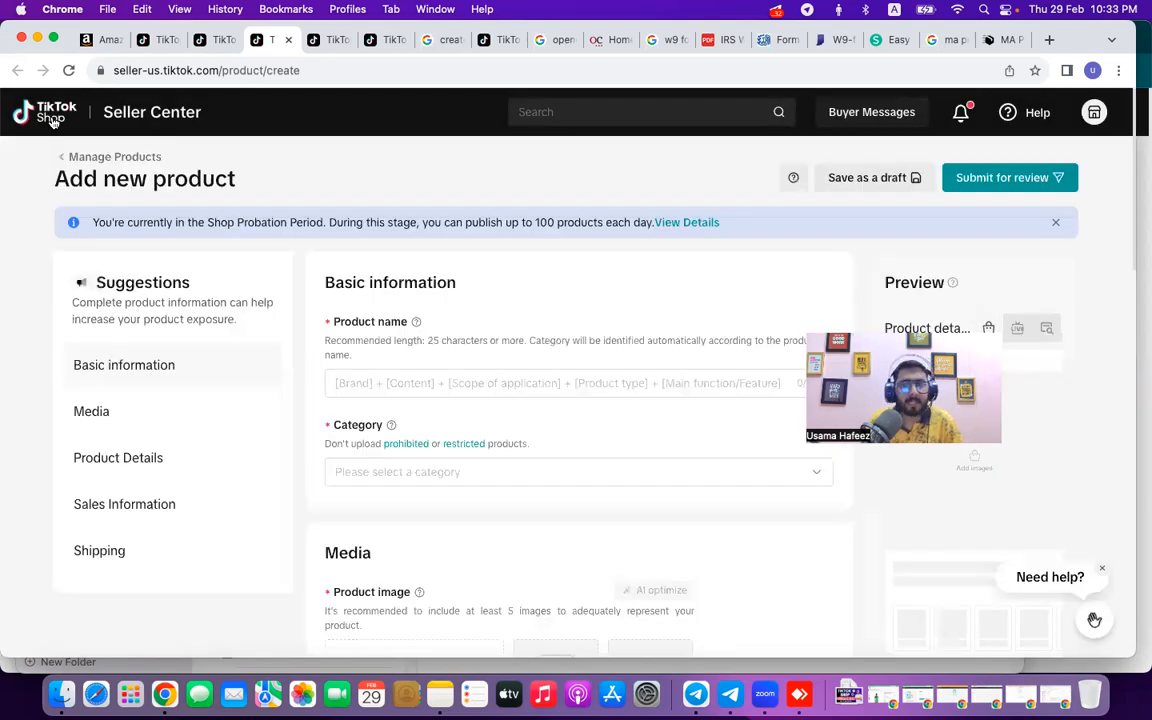
click(52, 120)
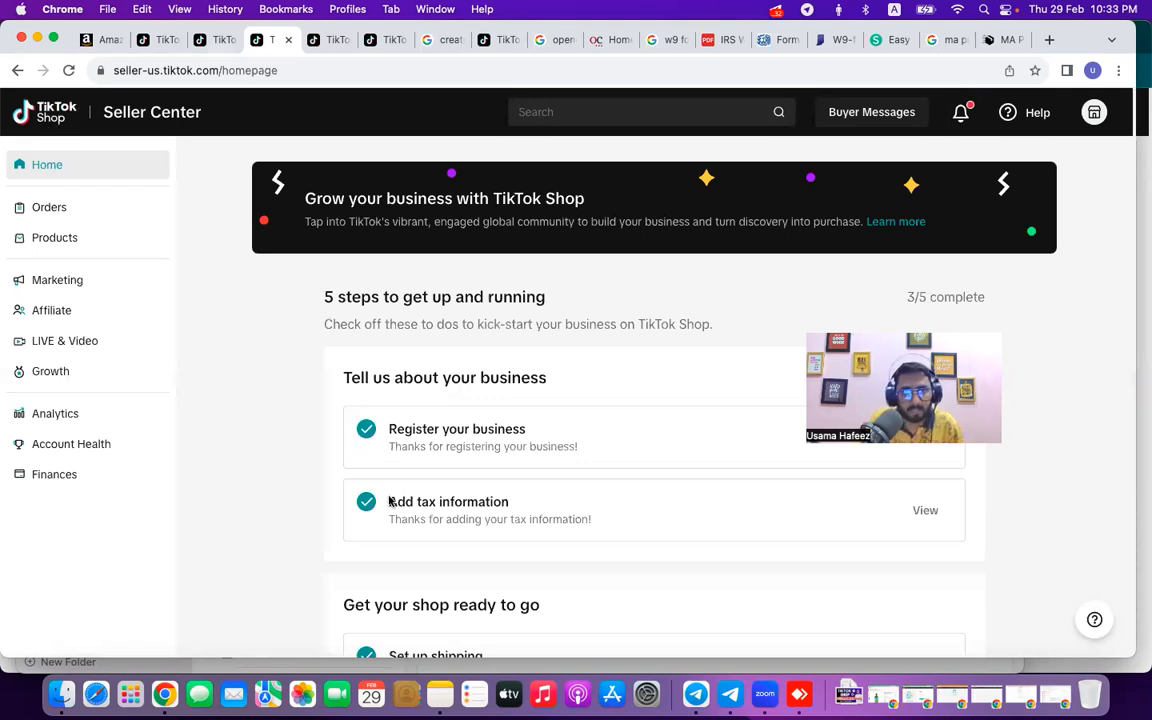
scroll(389, 501, down, 3)
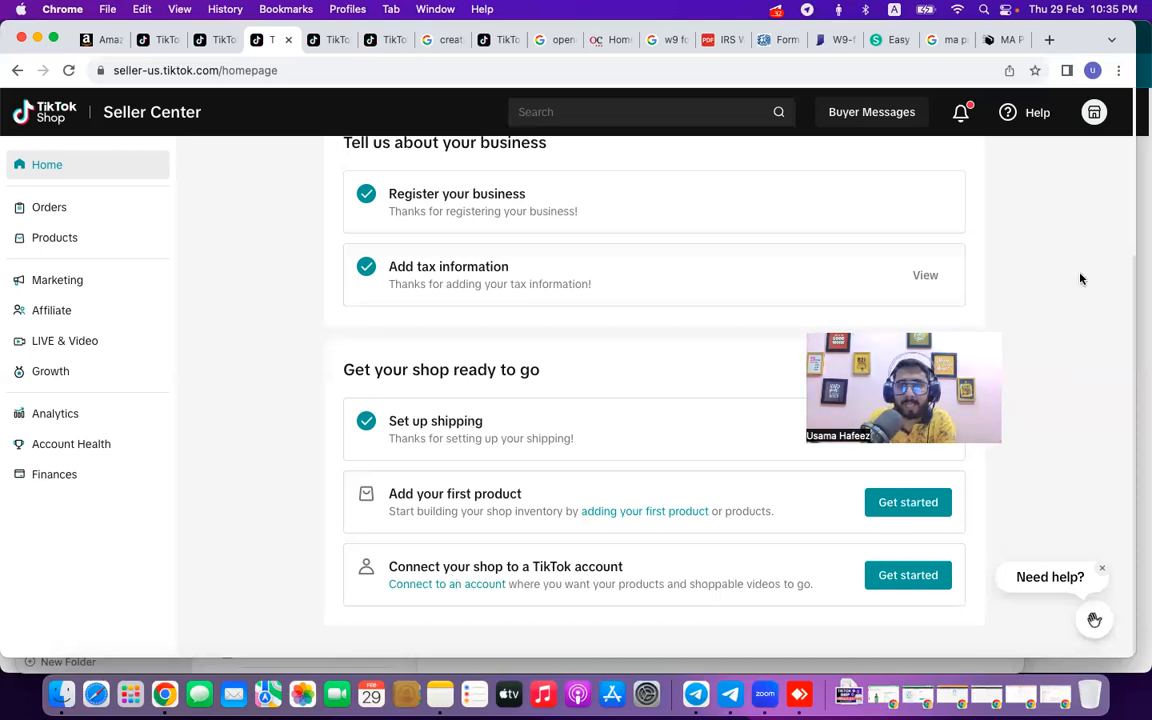
scroll(1080, 279, up, 5)
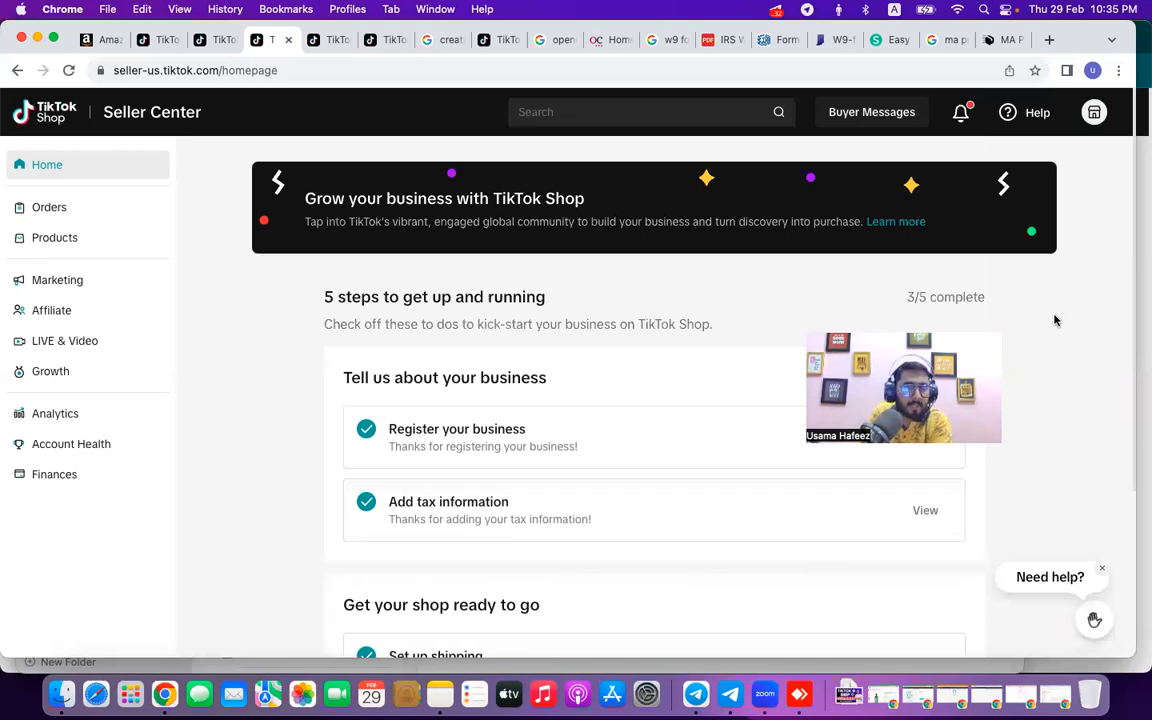
scroll(1054, 320, down, 3)
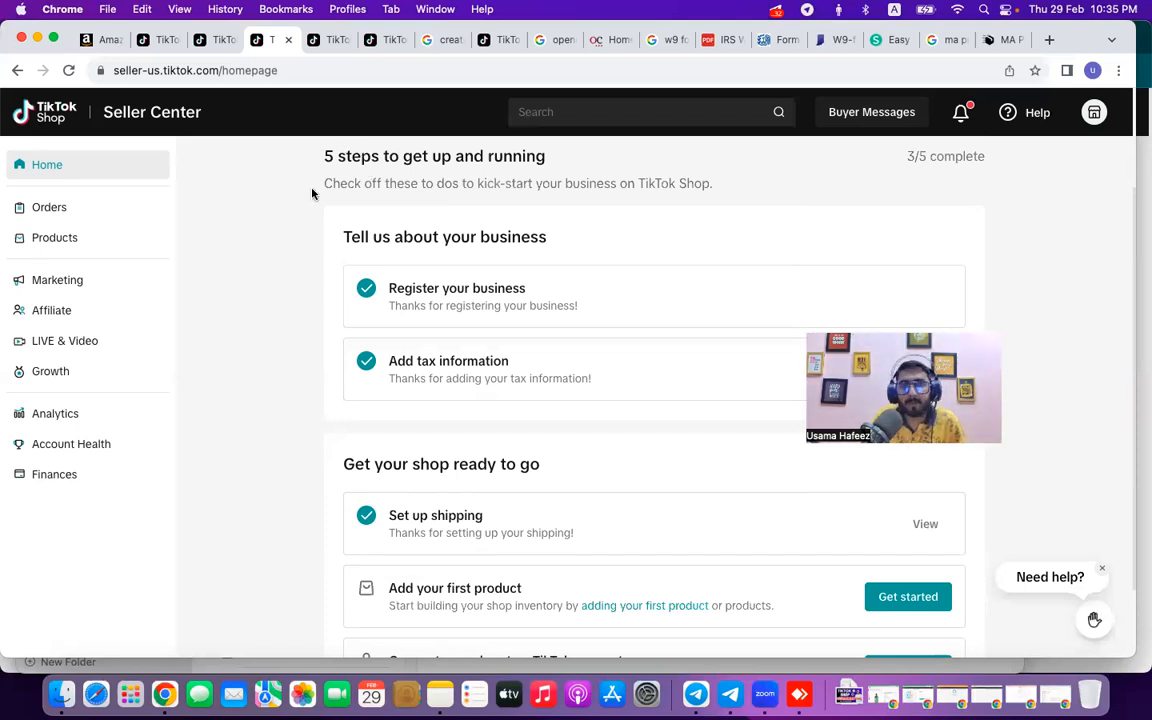
scroll(297, 282, up, 2)
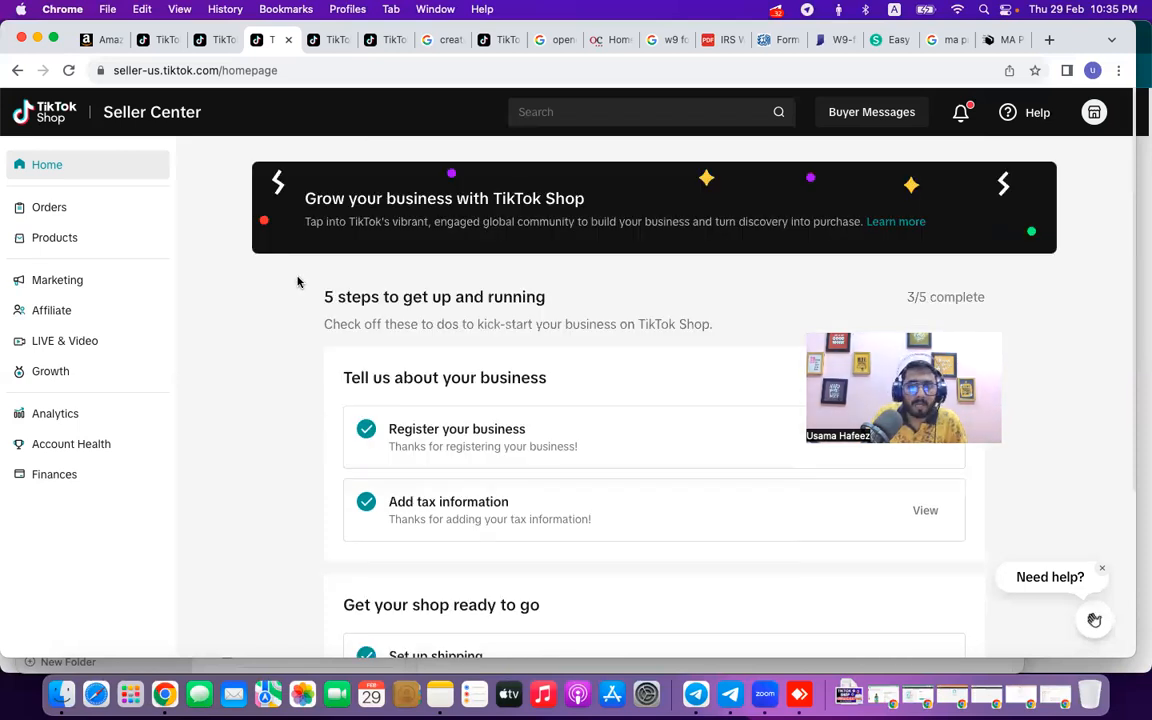